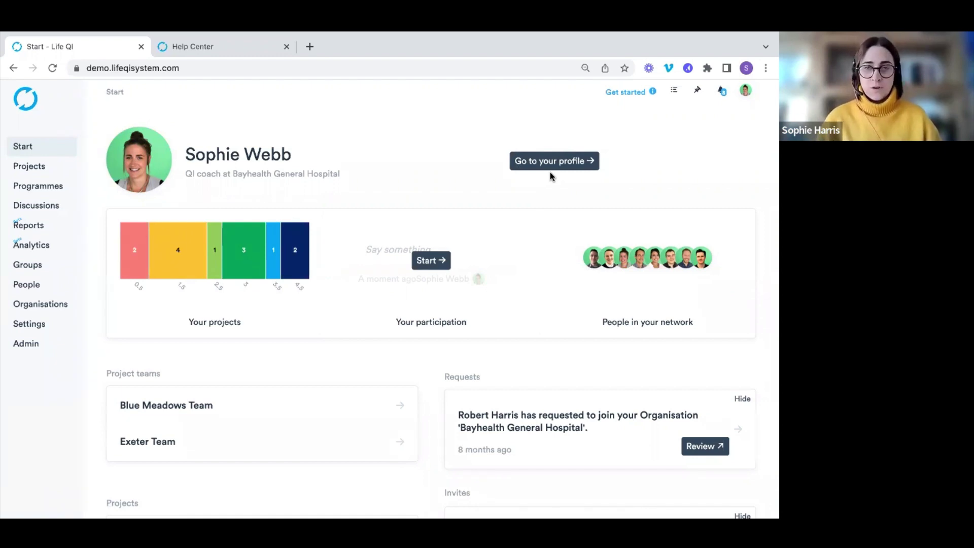
- Examine the Start page's overview, project teams, requests, invites, projects, people, organisations, groups, programmes, discussions, dashboards and reports
scroll(398, 186, "down", 3)
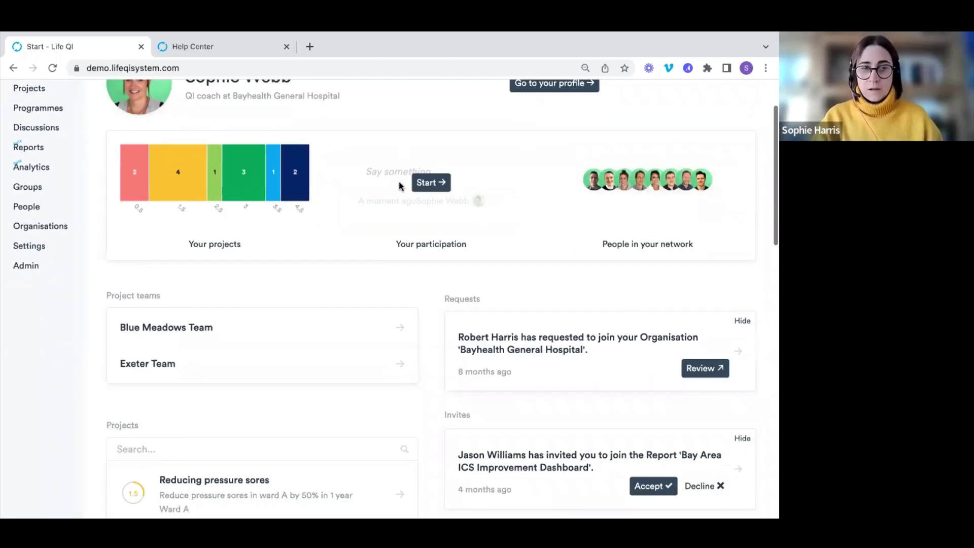
scroll(439, 234, "down", 1)
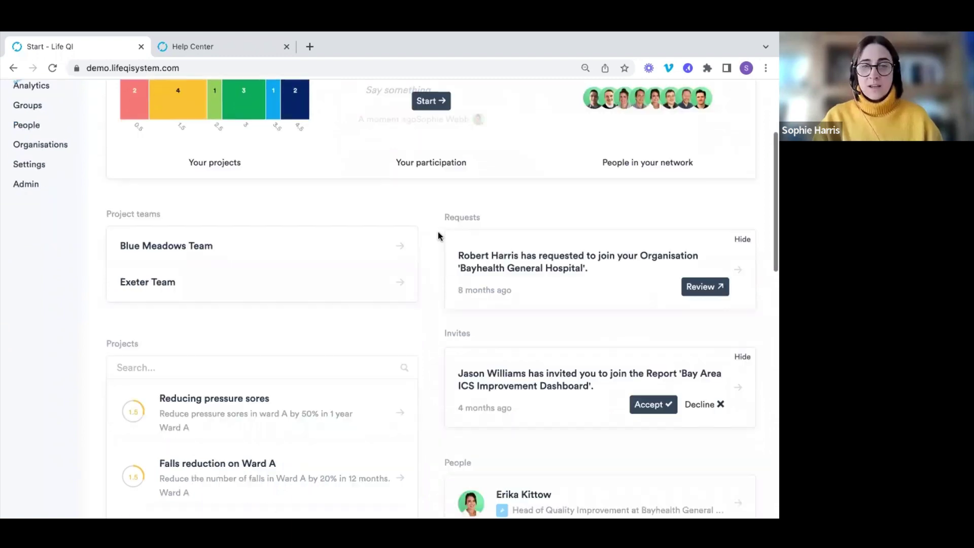
scroll(441, 193, "down", 1)
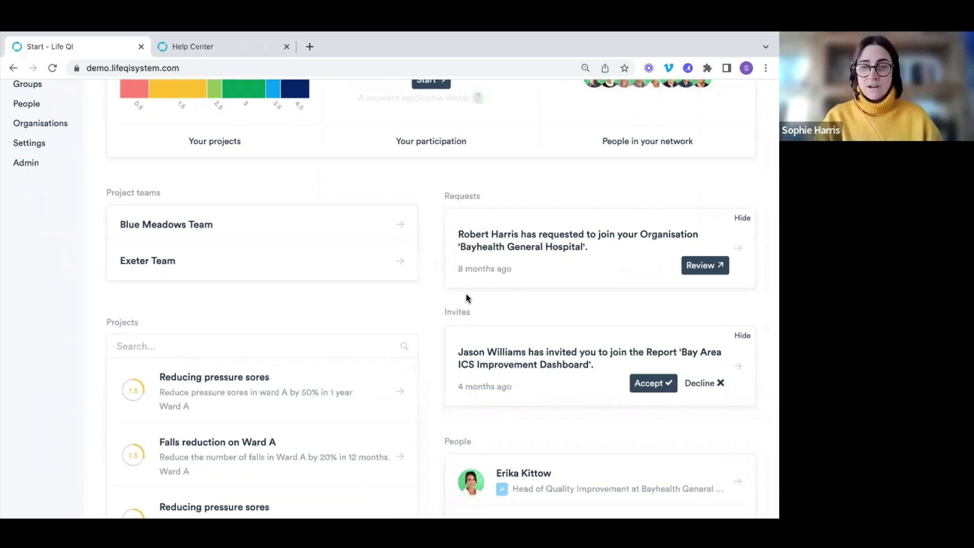
scroll(468, 233, "down", 2)
scroll(469, 233, "down", 1)
scroll(469, 234, "up", 1)
scroll(469, 235, "down", 2)
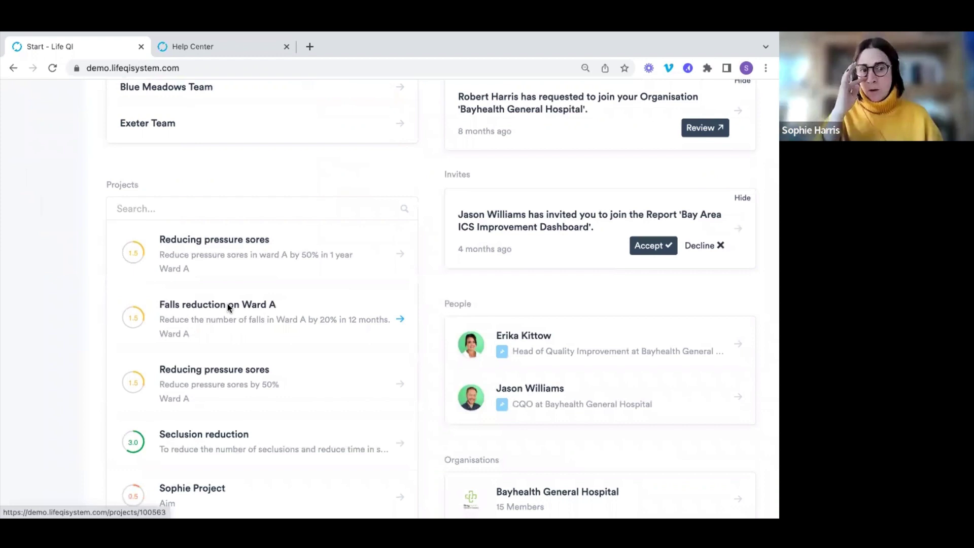
scroll(239, 257, "down", 2)
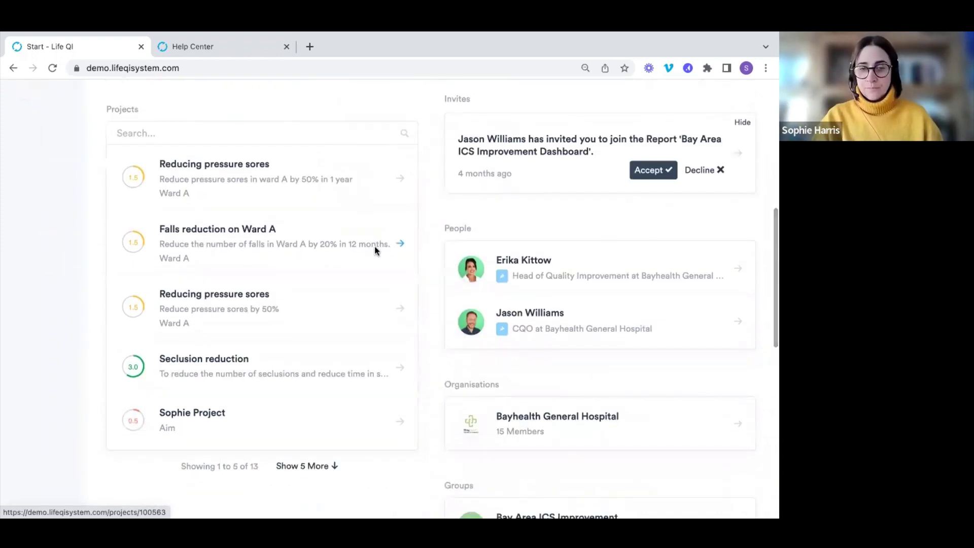
scroll(568, 216, "down", 1)
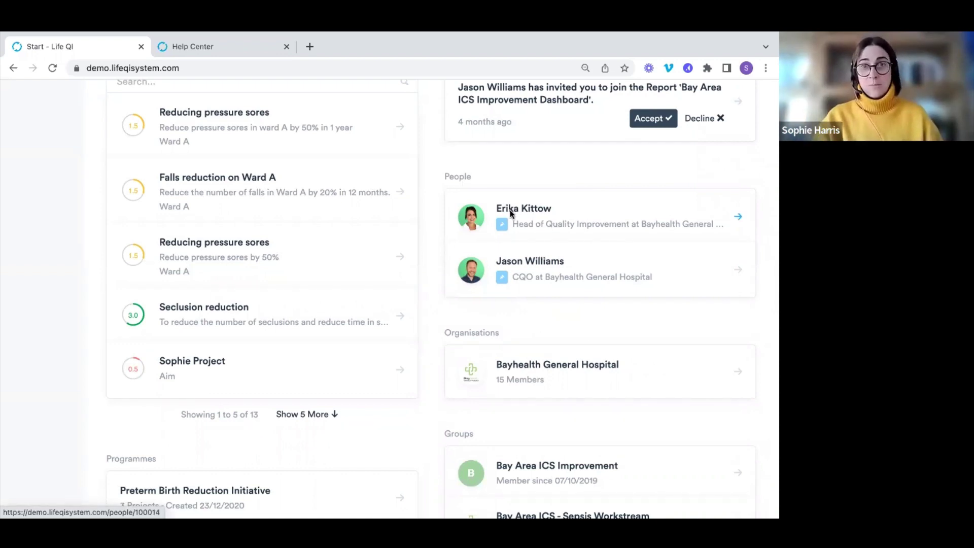
scroll(623, 207, "down", 5)
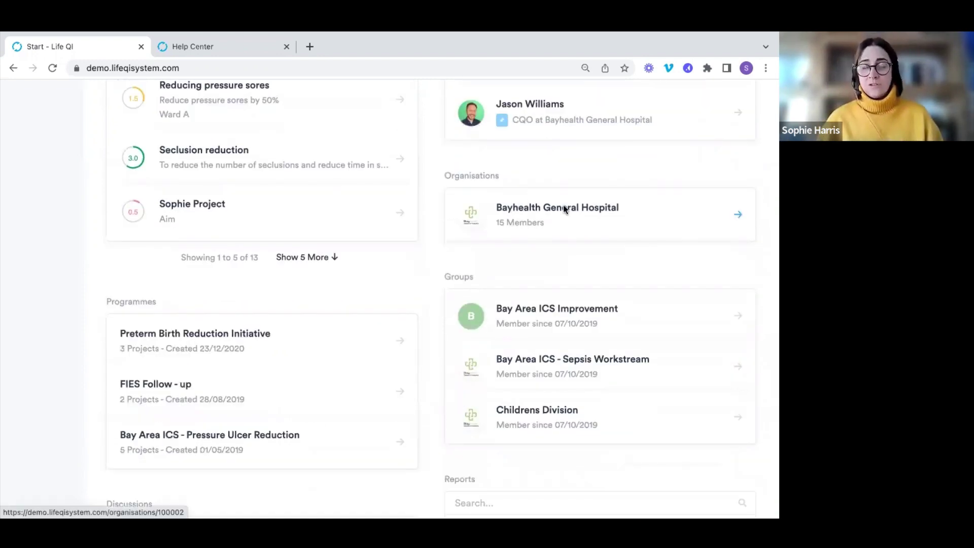
scroll(563, 208, "down", 2)
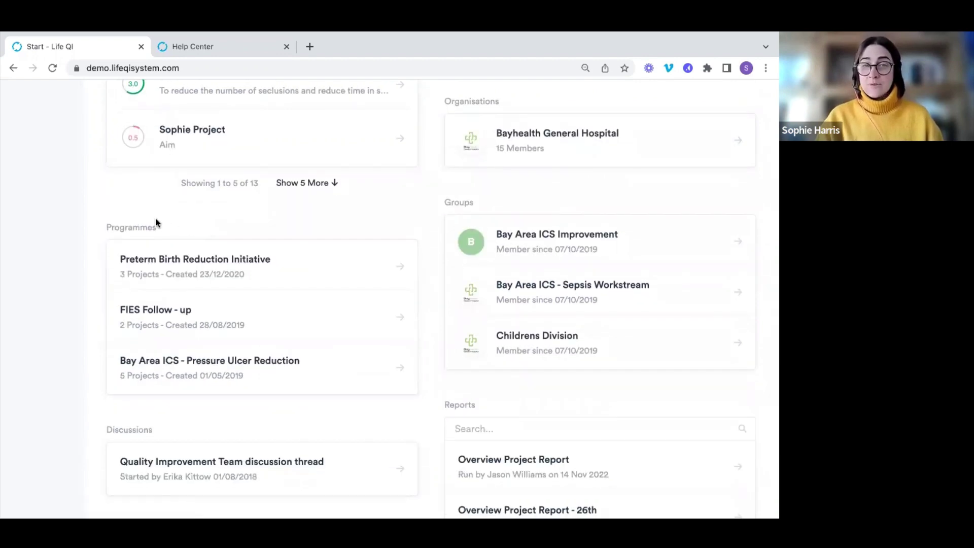
scroll(291, 239, "down", 2)
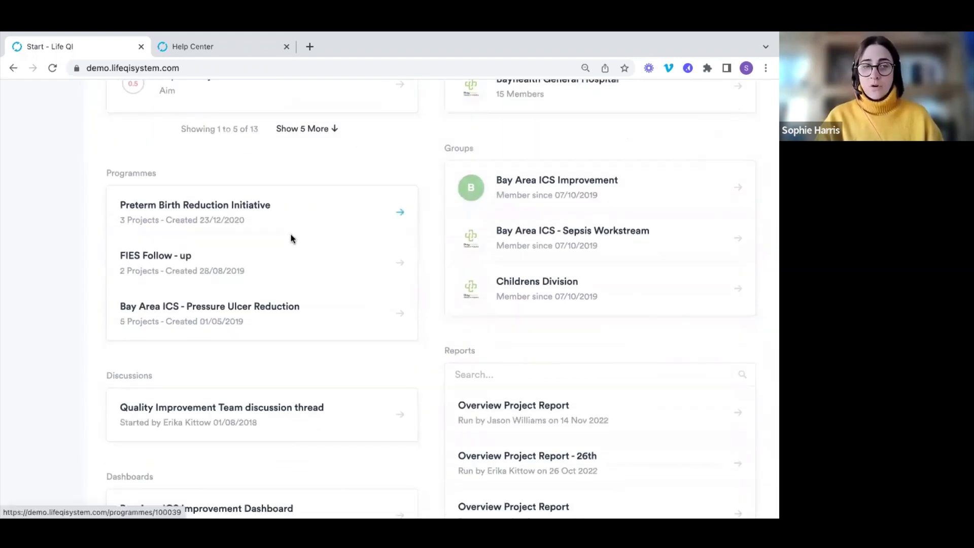
scroll(464, 277, "down", 2)
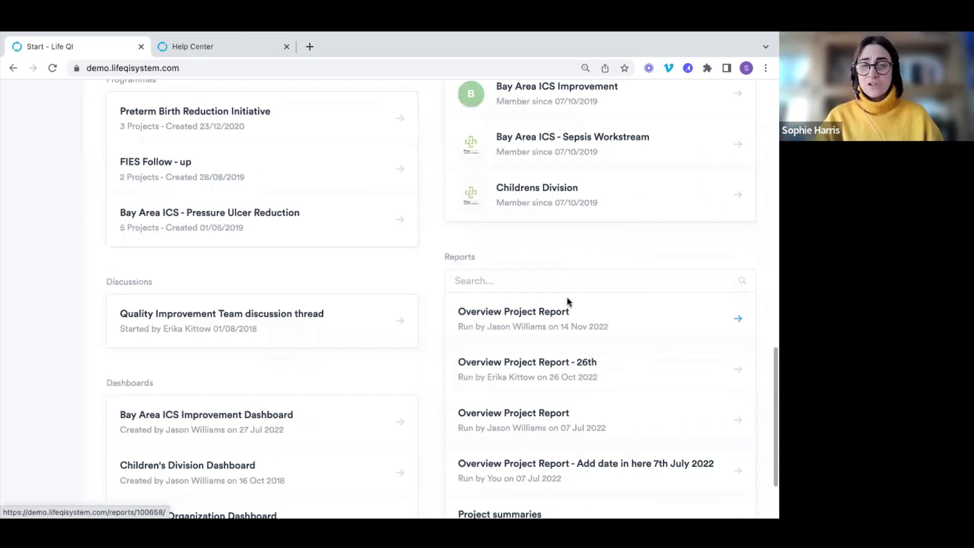
scroll(238, 385, "down", 2)
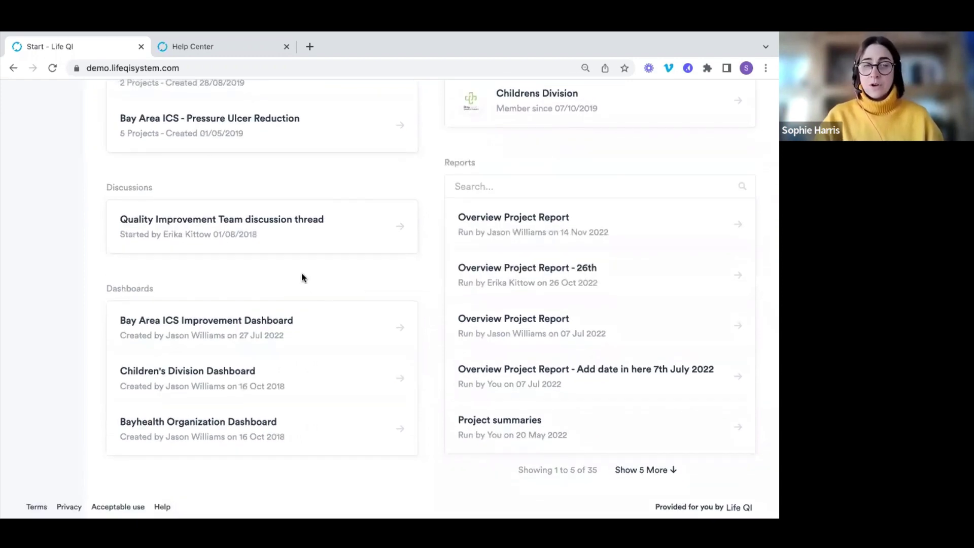
scroll(301, 194, "up", 3)
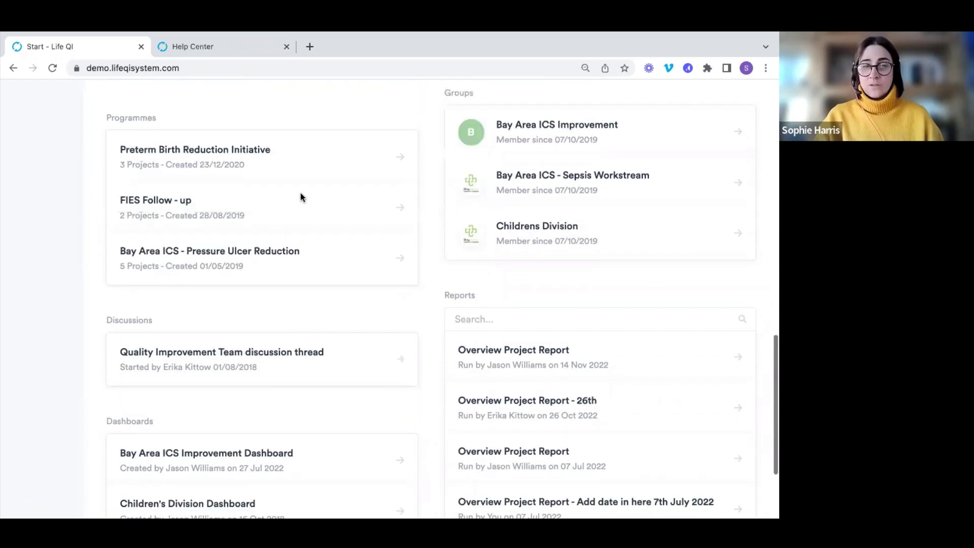
scroll(300, 197, "up", 4)
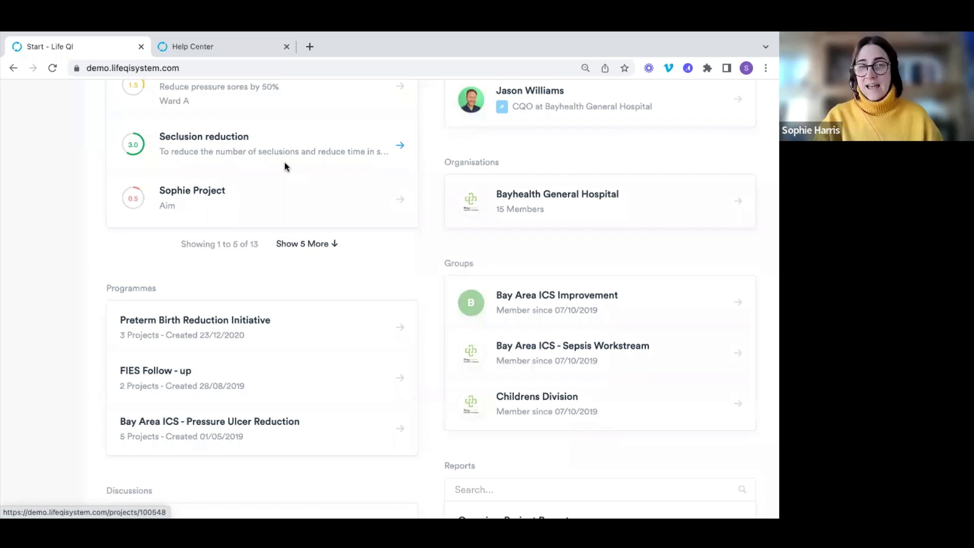
scroll(286, 166, "up", 5)
scroll(361, 160, "up", 8)
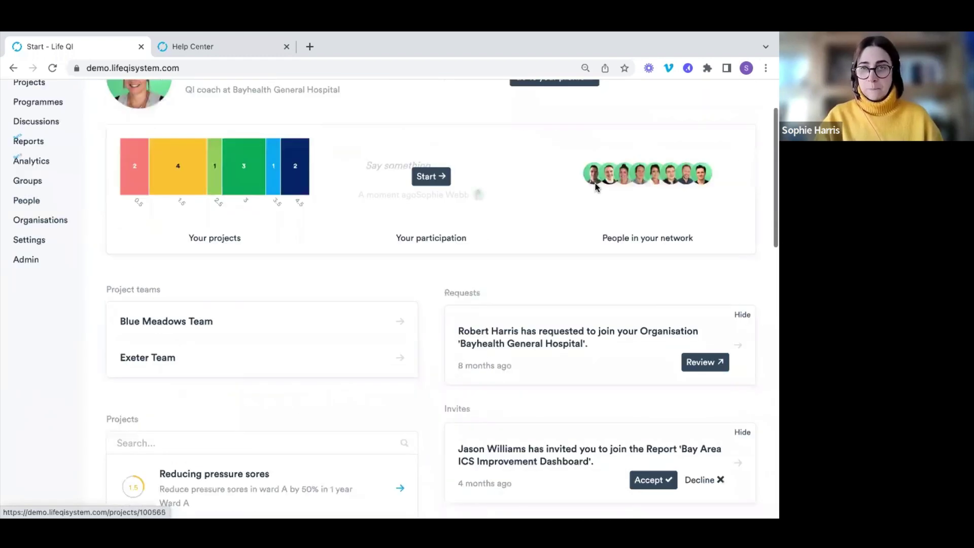
scroll(595, 187, "up", 2)
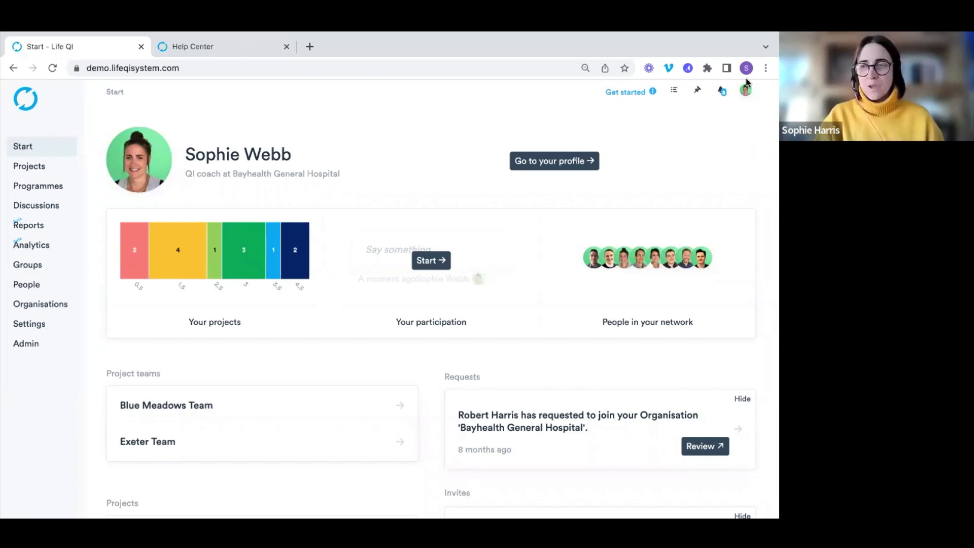
- View the account options available for your user profile, including preferences and managed organisations, and close them again
left_click(739, 98)
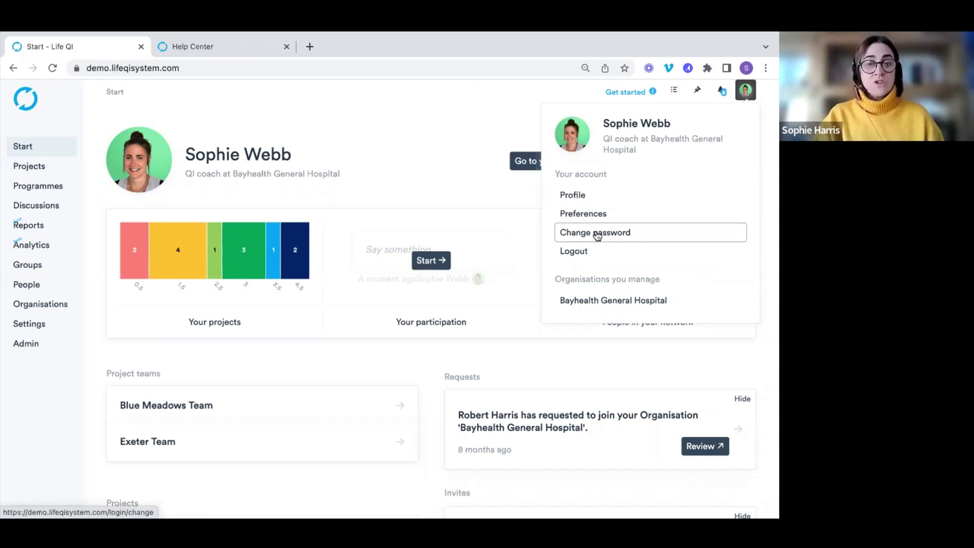
left_click(431, 145)
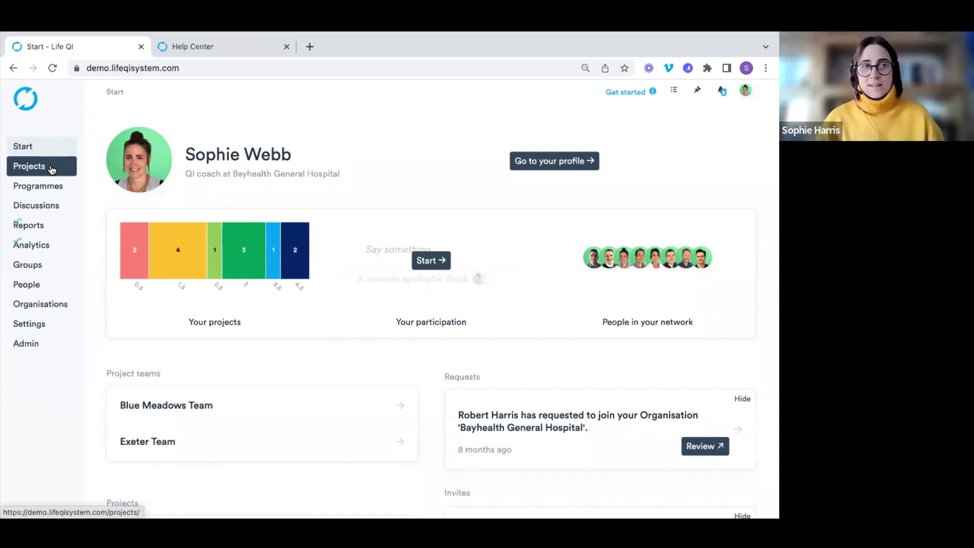
- Open the Projects page and look through the full list of your own active projects
left_click(51, 168)
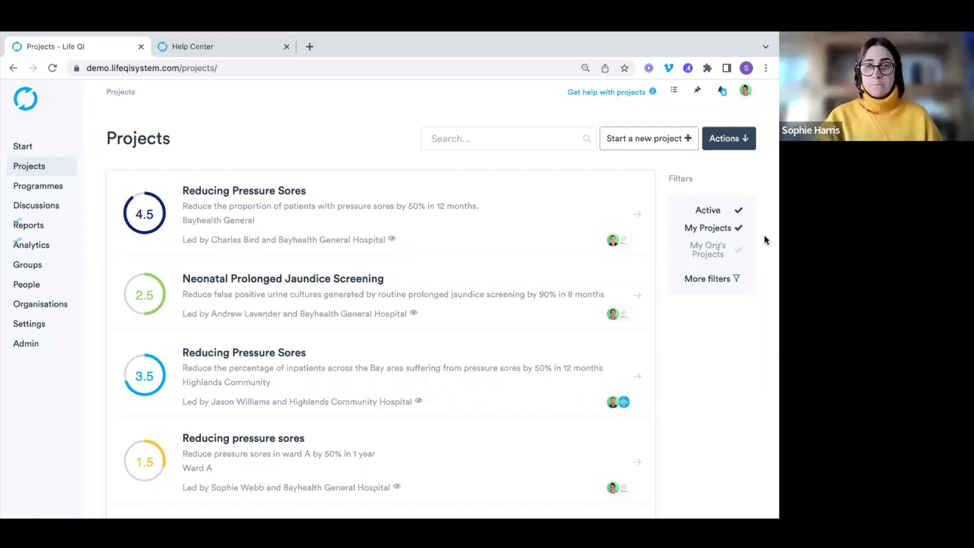
scroll(538, 197, "down", 2)
scroll(538, 197, "down", 10)
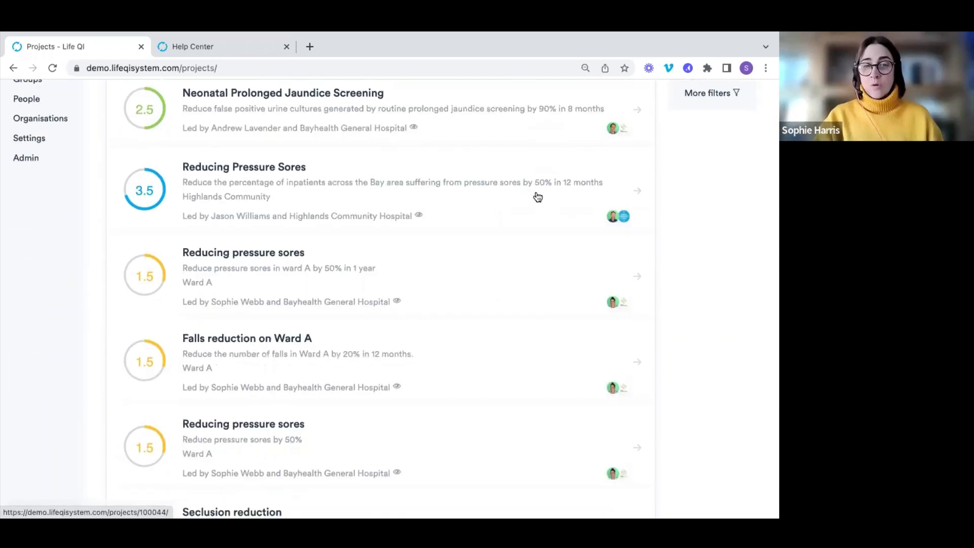
scroll(487, 198, "down", 1)
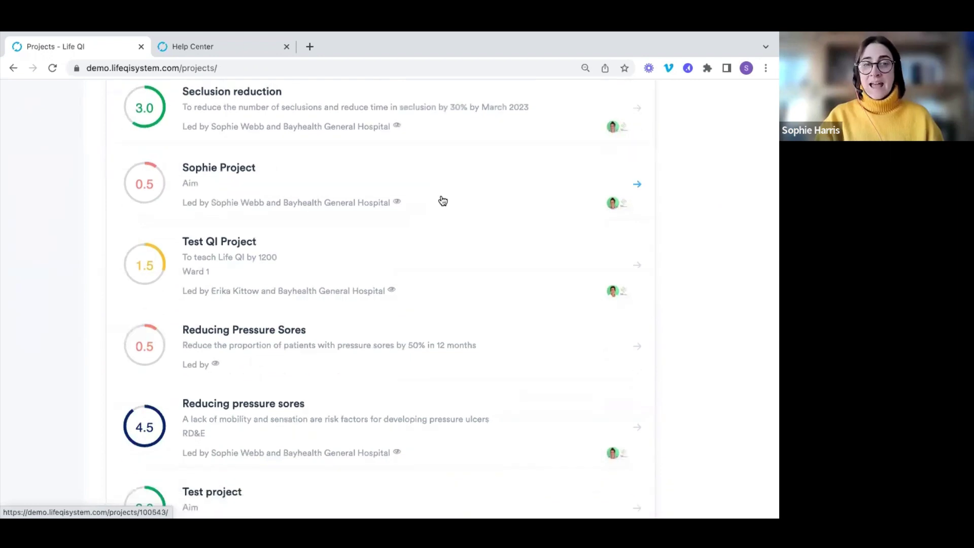
scroll(456, 229, "down", 4)
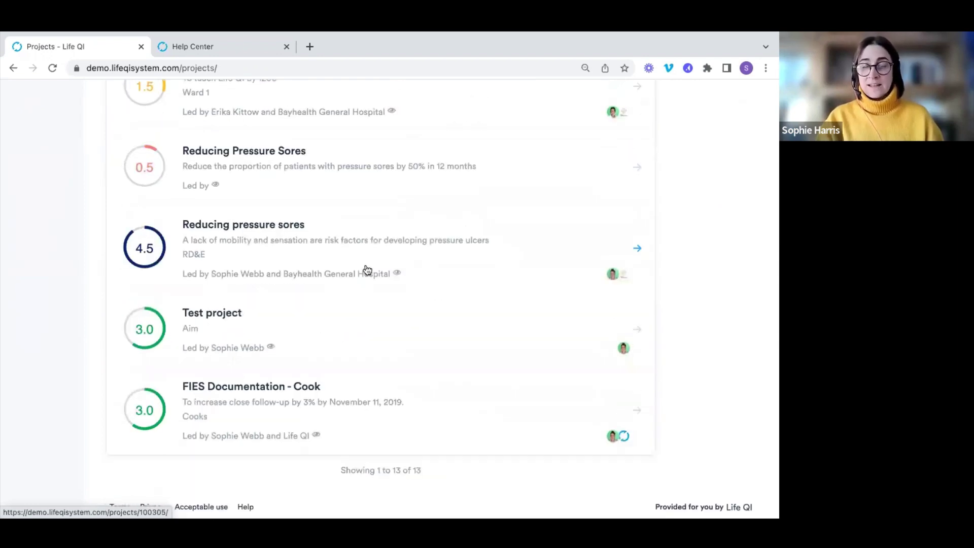
scroll(367, 269, "up", 15)
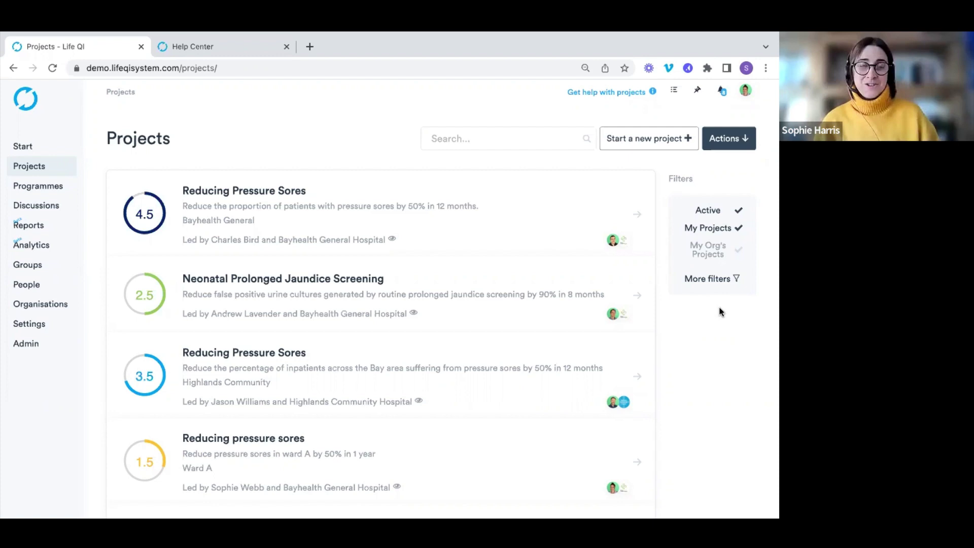
- Filter the project list to My Org's Projects instead of My Projects and look through the entries
left_click(712, 259)
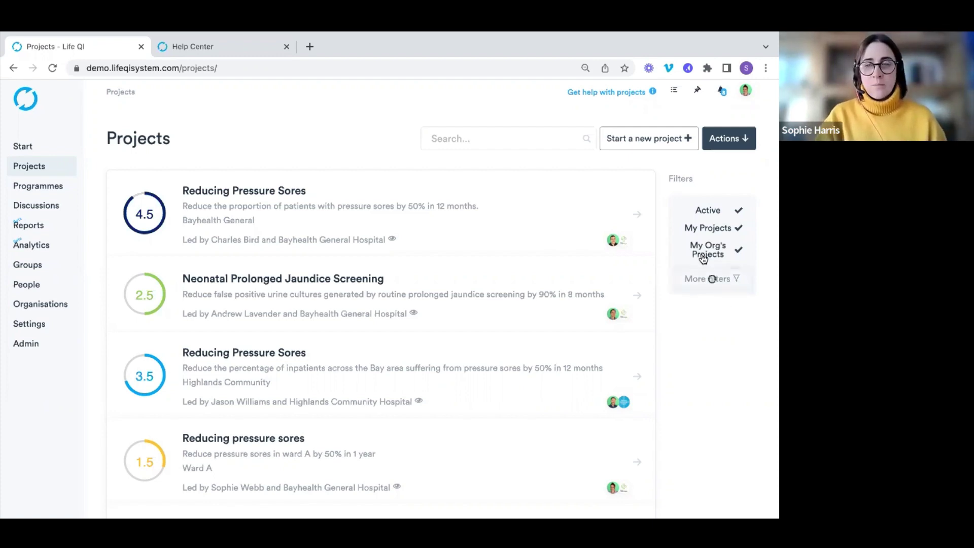
left_click(724, 232)
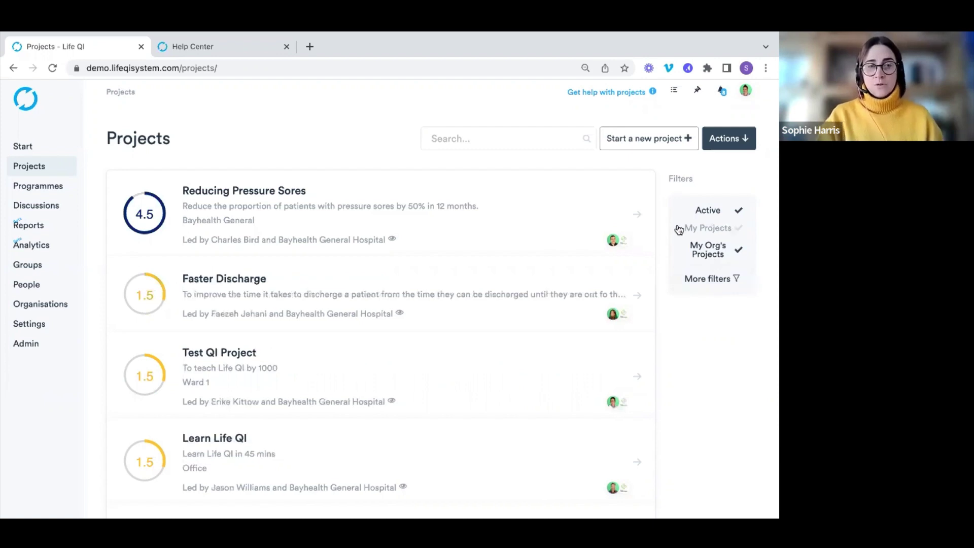
scroll(535, 254, "down", 1)
scroll(535, 253, "down", 10)
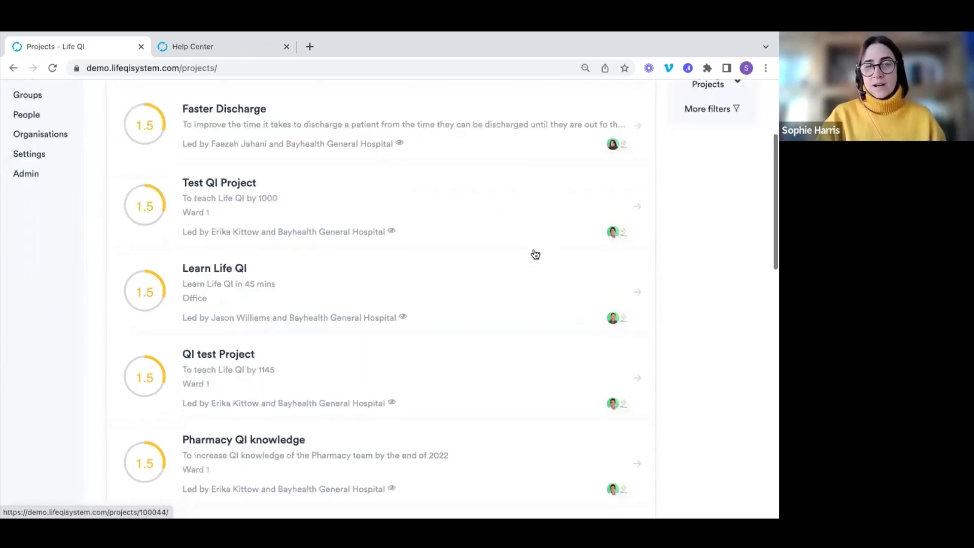
scroll(536, 253, "down", 8)
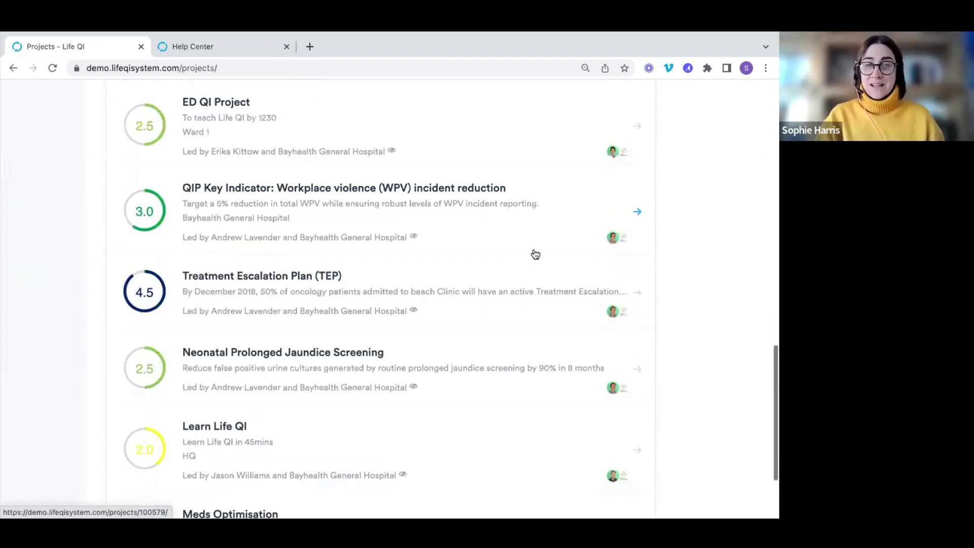
scroll(536, 254, "up", 15)
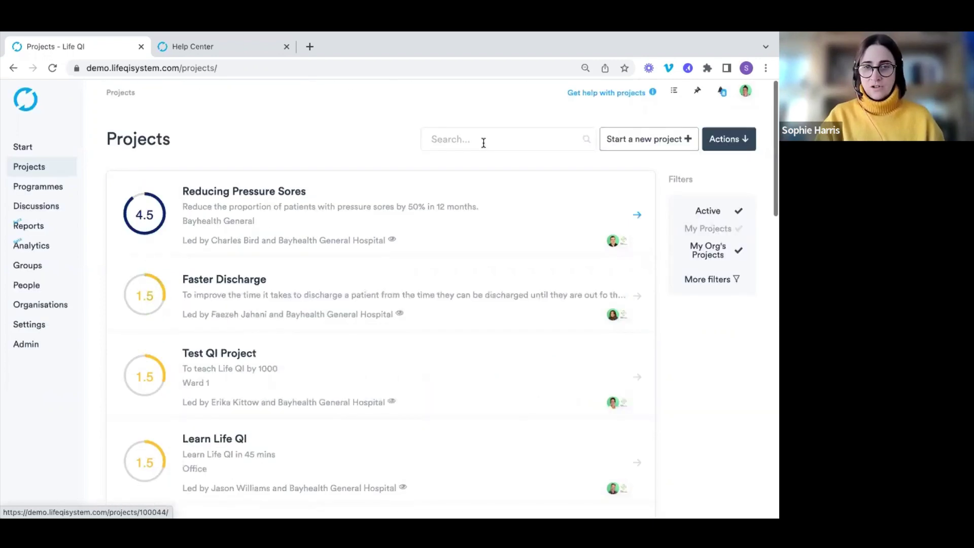
- Search the organisation's projects for "sepsis", and clear the search term again
left_click(484, 143)
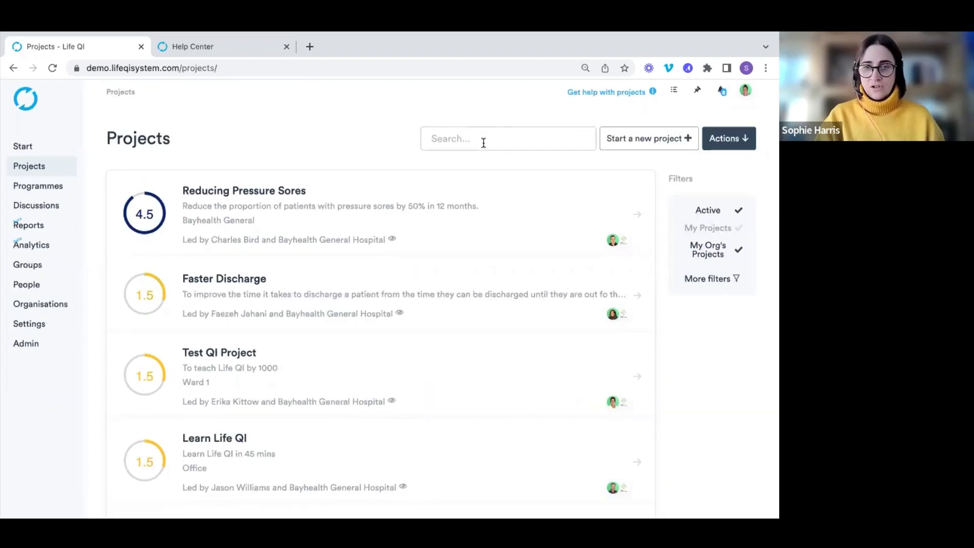
type("sepsis")
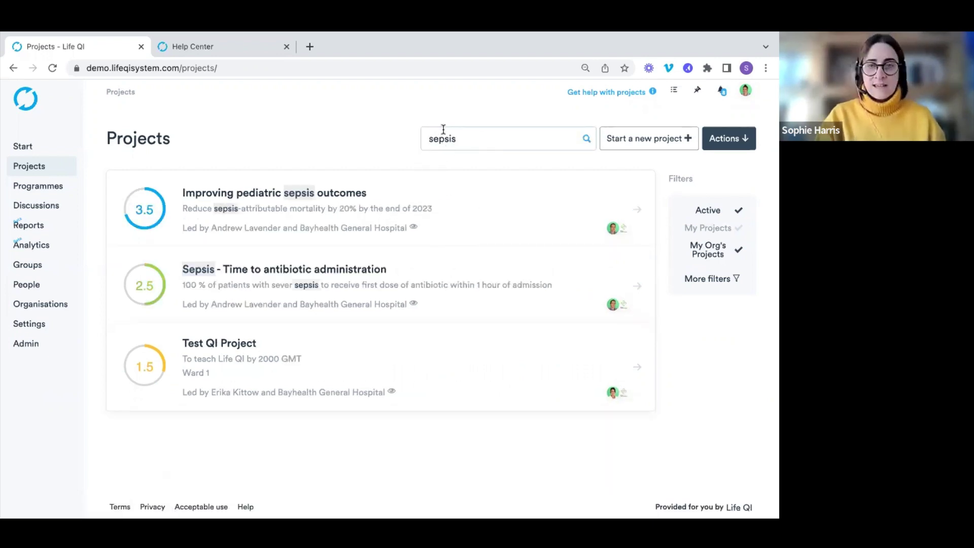
key("BackSpace")
key("BackSpace")
key("BackSpace")
key("BackSpace")
key("BackSpace")
key("BackSpace")
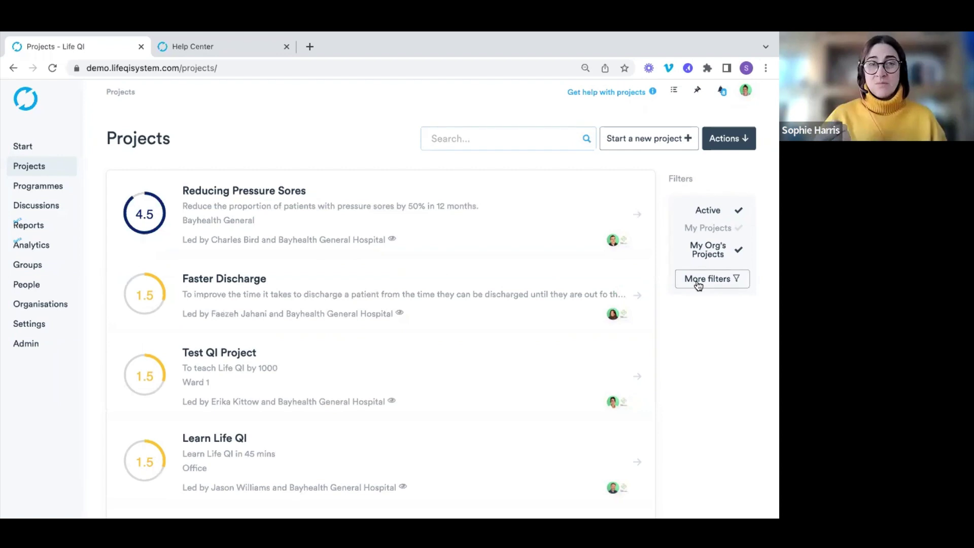
- Open the additional project filters and examine the options from access, status and progress score down to service user involvement type
left_click(699, 284)
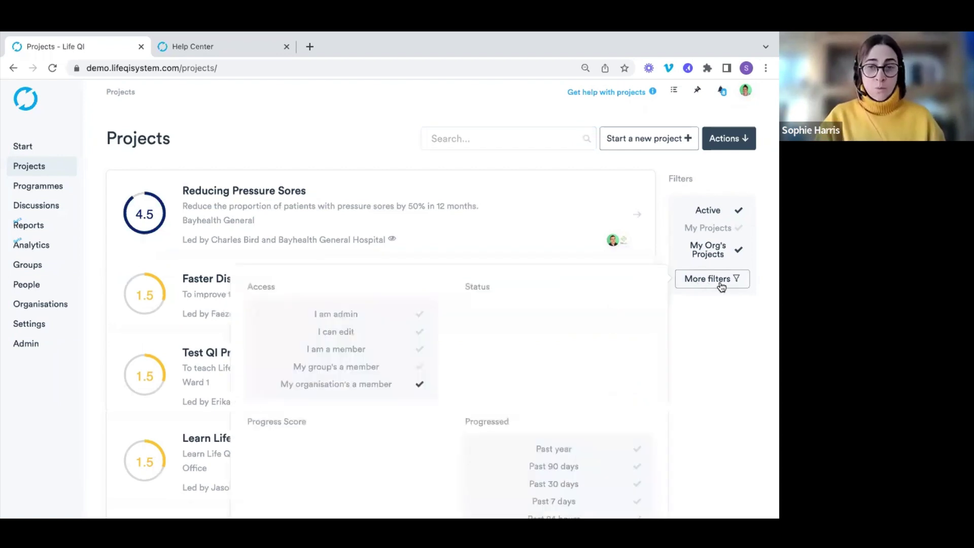
scroll(631, 285, "down", 1)
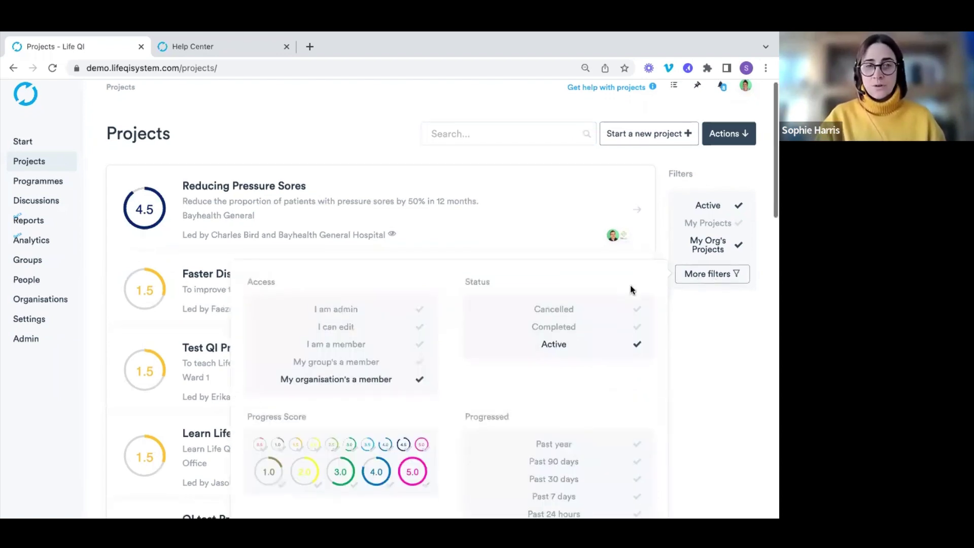
scroll(631, 287, "down", 3)
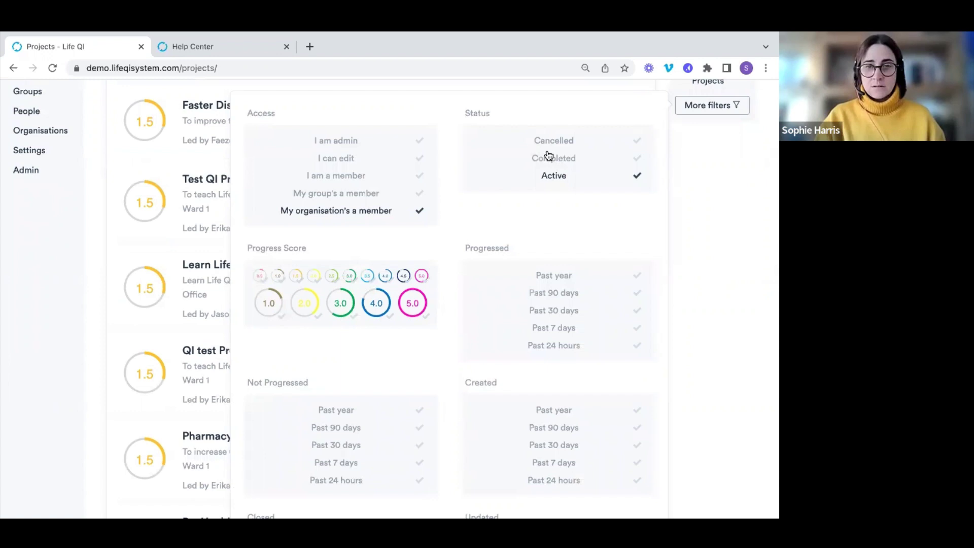
scroll(549, 155, "down", 6)
scroll(548, 154, "down", 3)
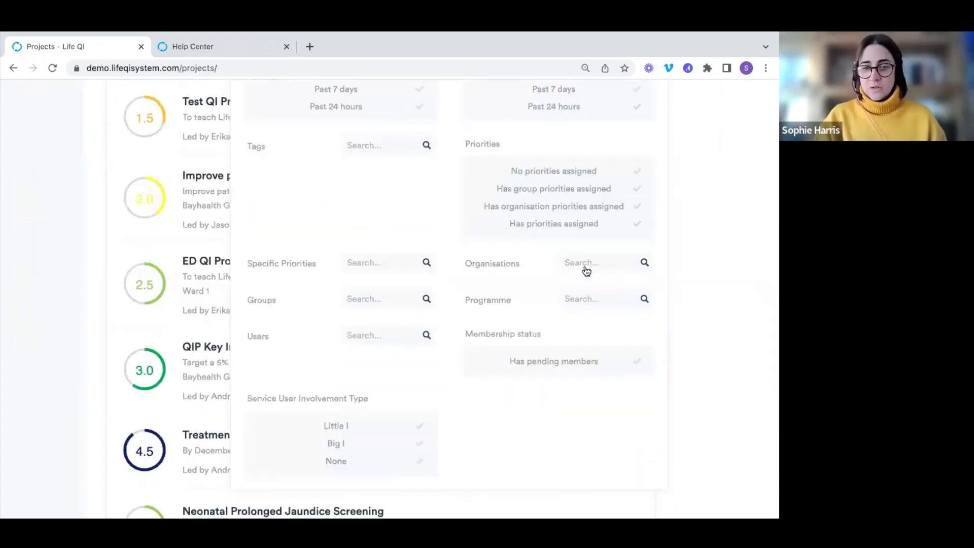
scroll(360, 365, "down", 2)
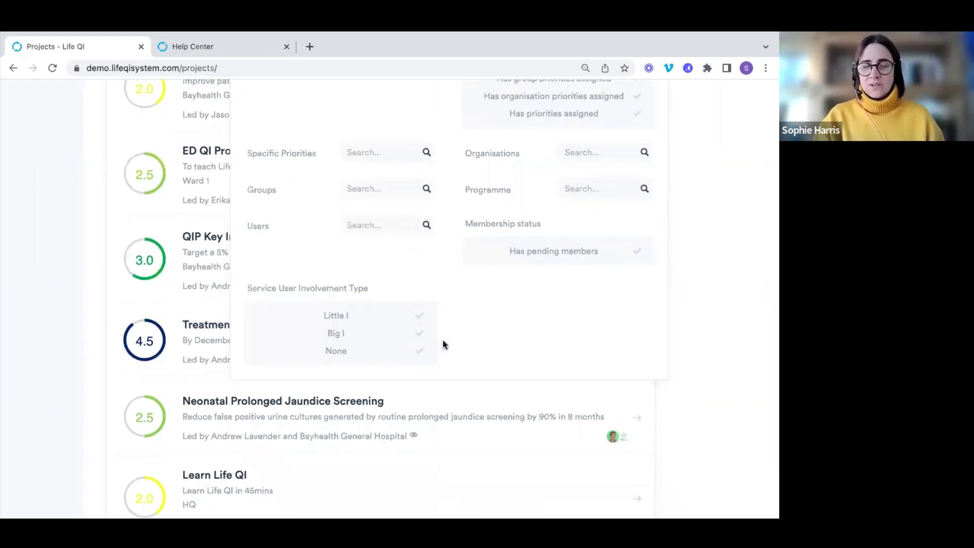
- Return to the beginning of the additional project filters and close them without changing any
scroll(443, 345, "up", 11)
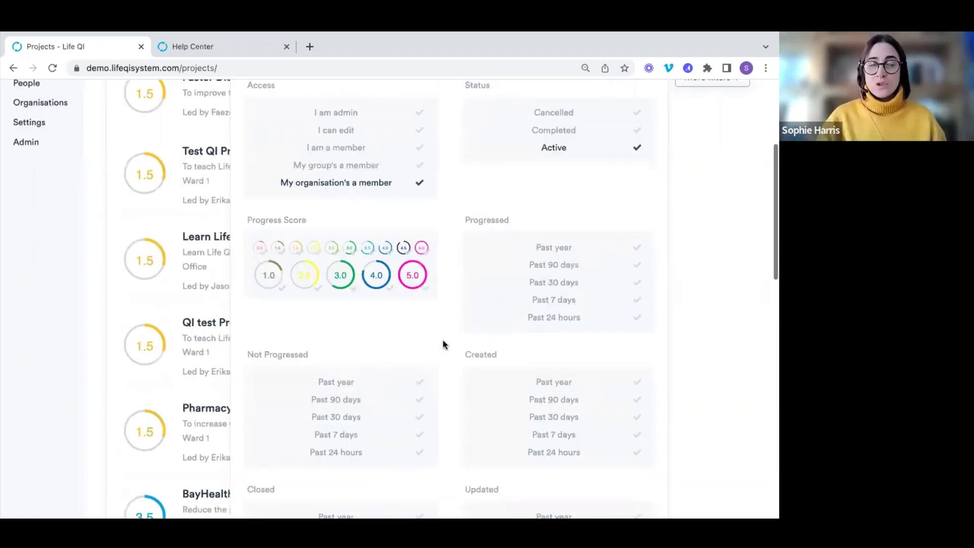
scroll(443, 344, "up", 4)
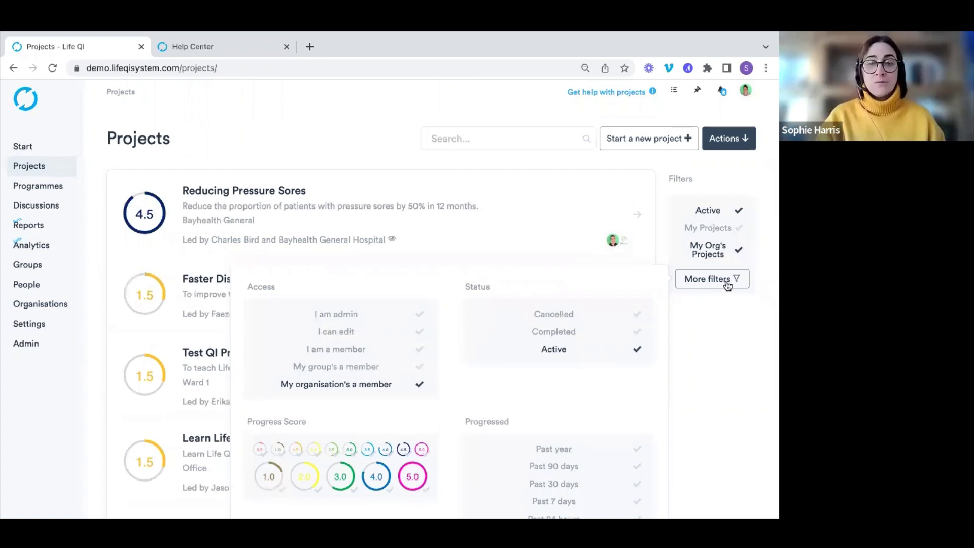
left_click(700, 287)
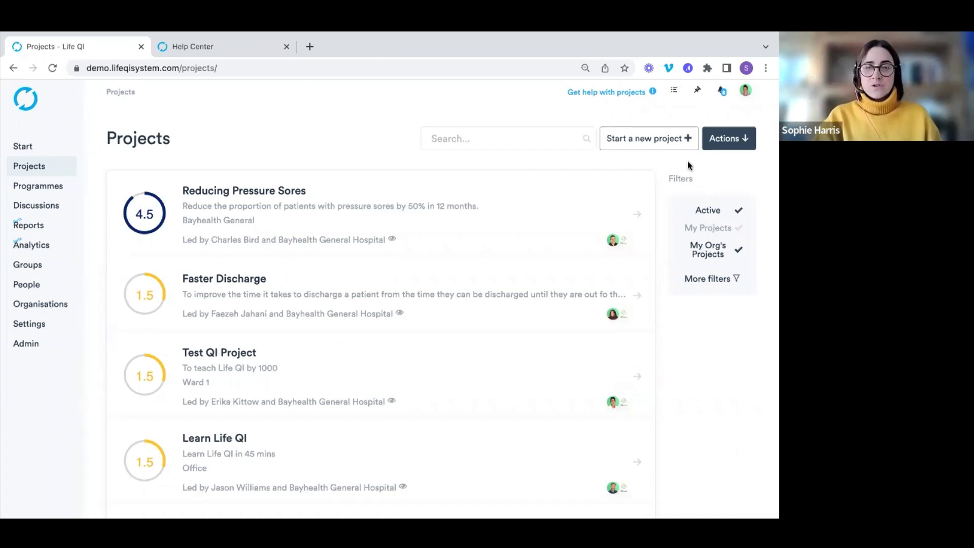
- Start a new project, continue past the workflow choice and title the project "Reducing Pressure Sores"
left_click(633, 149)
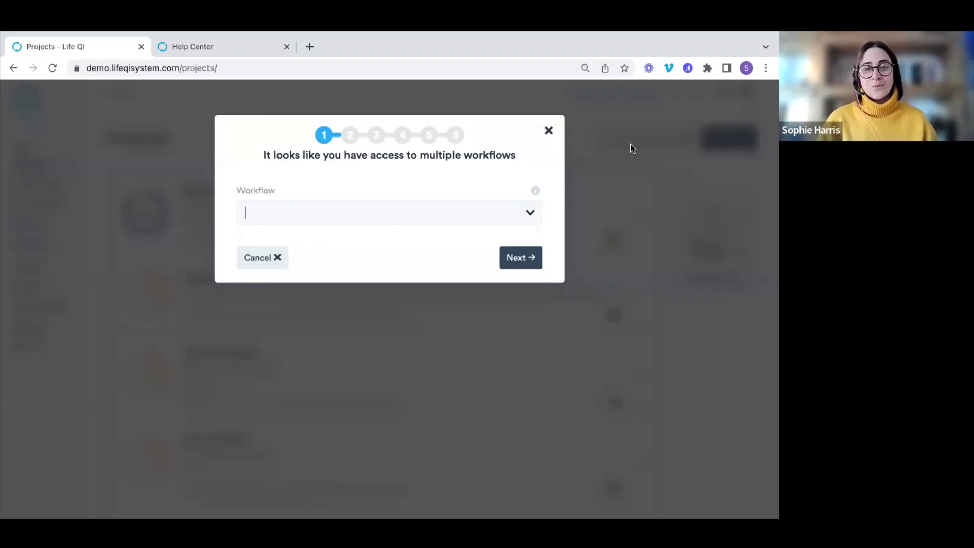
left_click(528, 281)
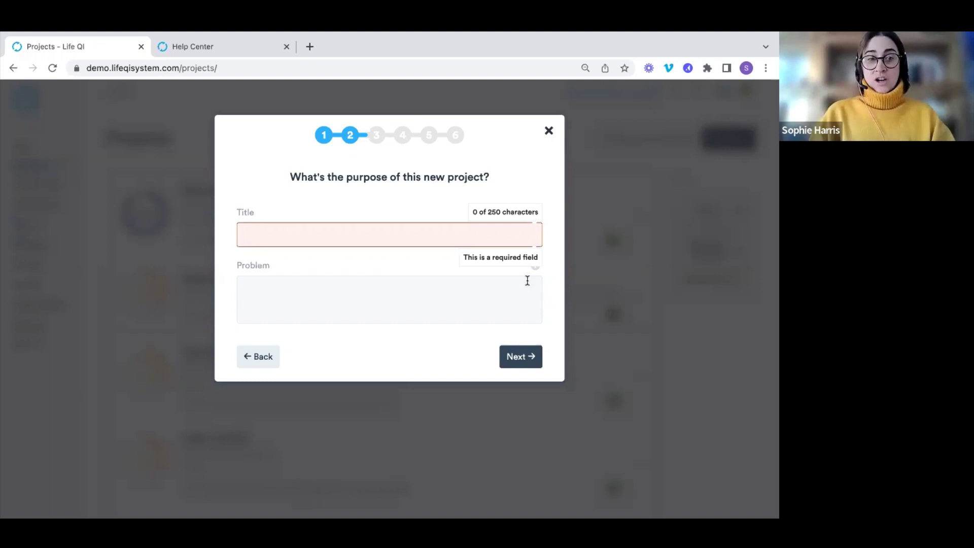
type("R")
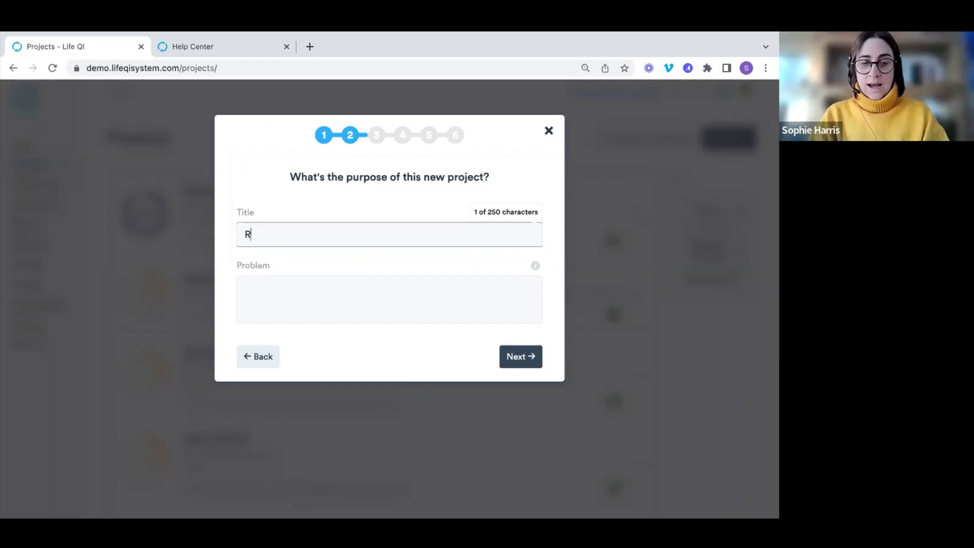
type("educ")
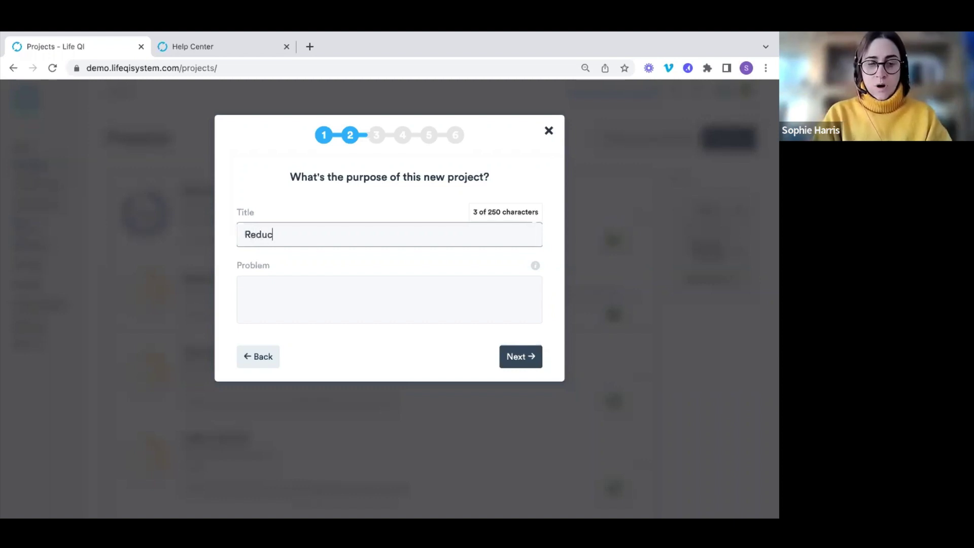
type("ing Pressure Sores")
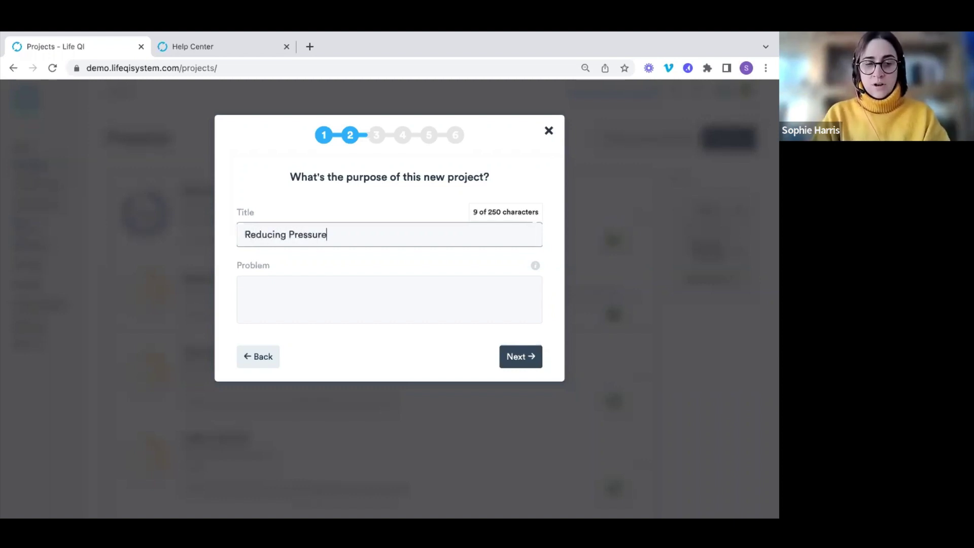
- Enter "Add in our problem here" as the project's problem and continue to the aim and rationale stage
left_click(460, 319)
type("T")
key("BackSpace")
type("Add in our pr")
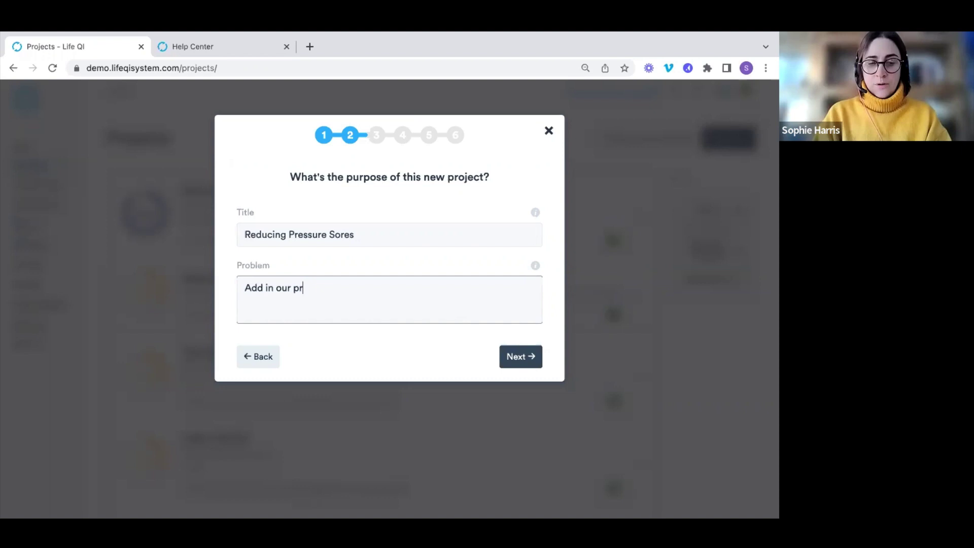
type("oblem here")
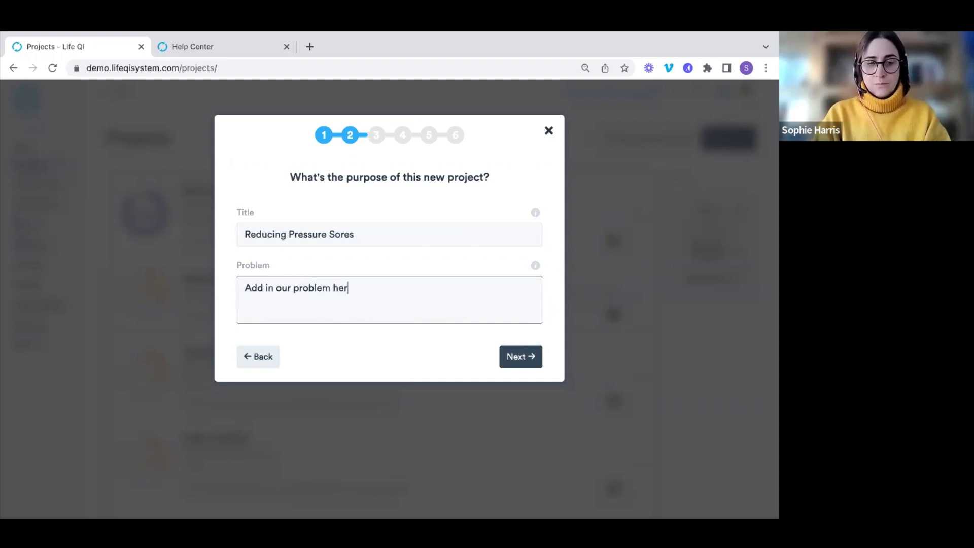
left_click(531, 356)
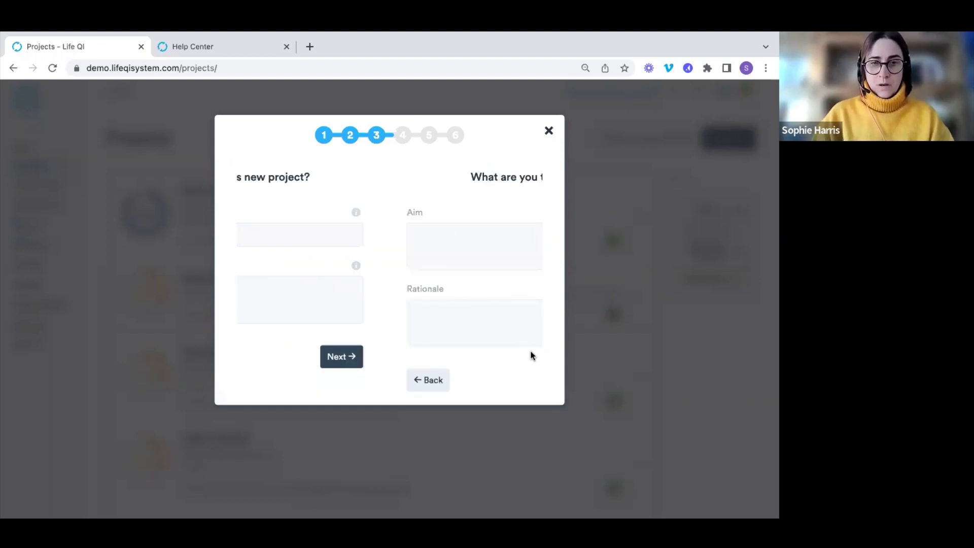
- Enter "Reduce pressure sores by 50% by November 2023" as the project's aim
left_click(464, 243)
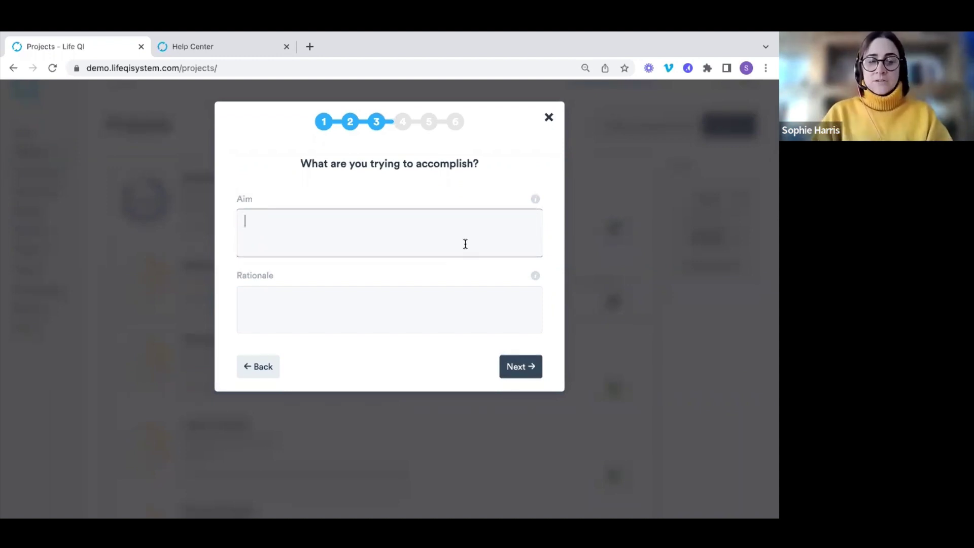
type("Red")
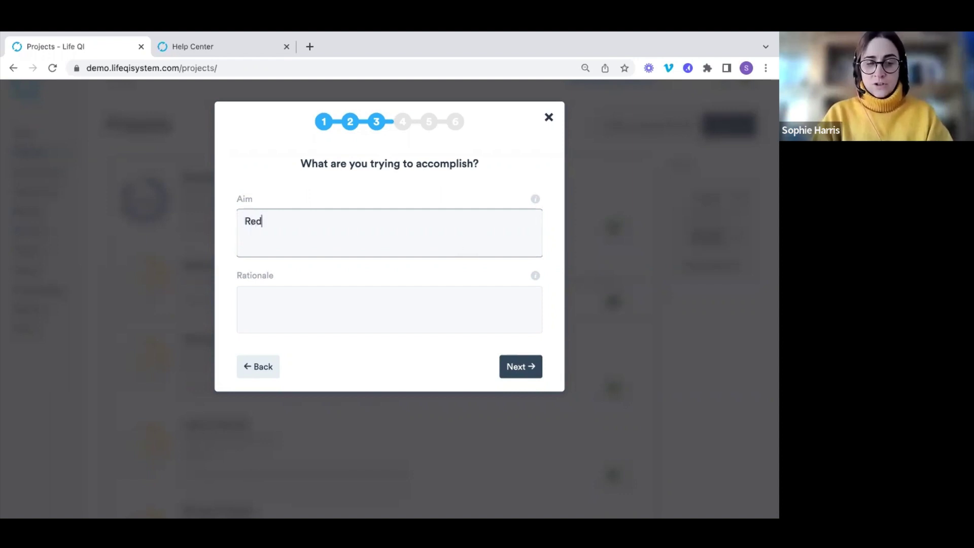
type("uce pressure ")
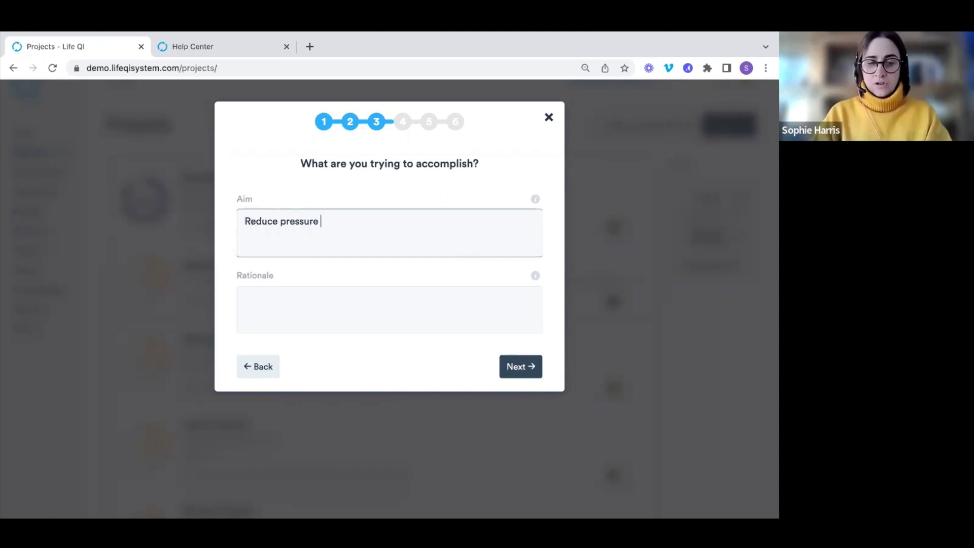
type("sores by 50")
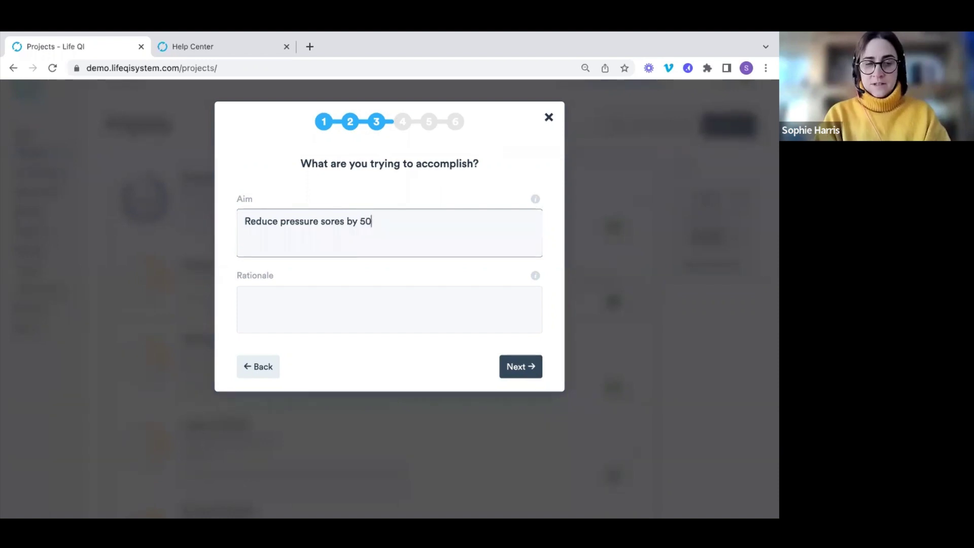
type("% by ")
type("November 3")
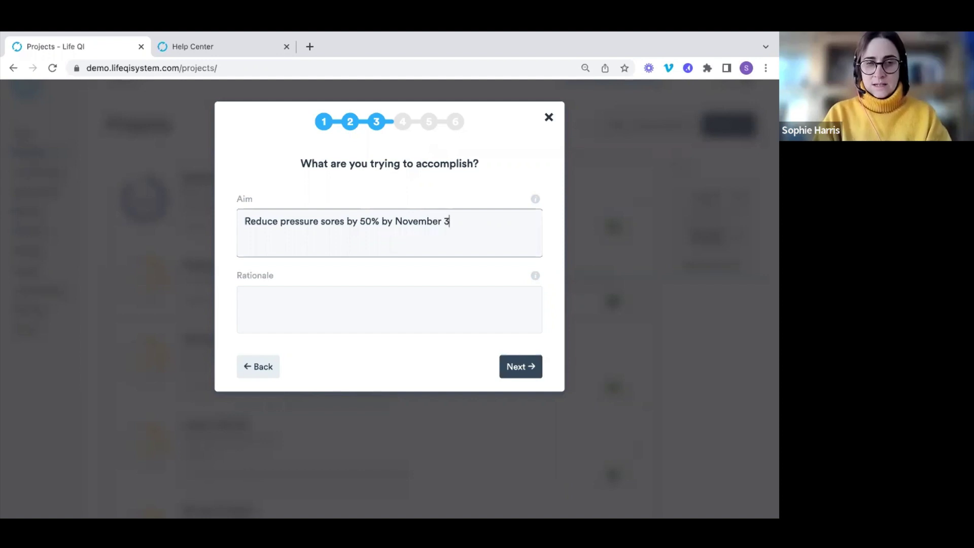
key("BackSpace")
type("2023")
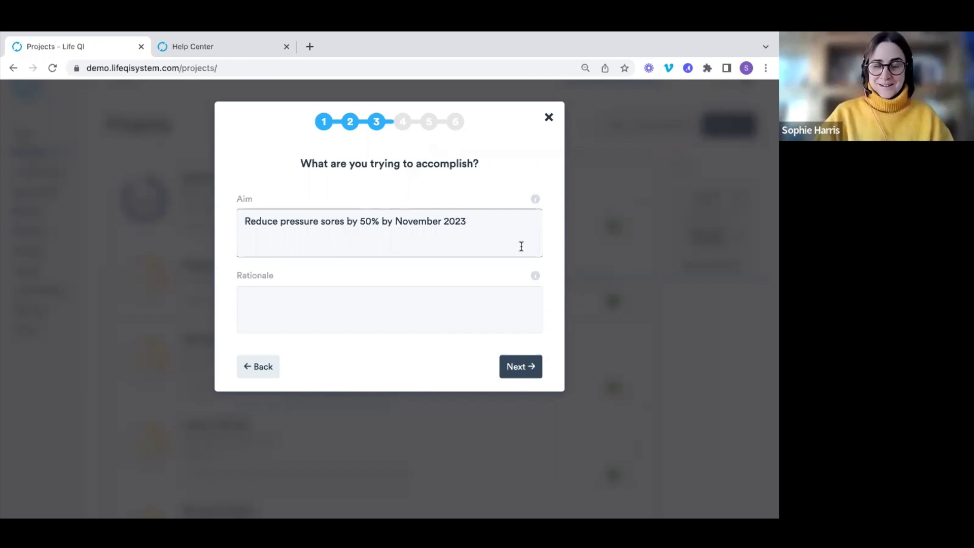
- Open the full guidance on writing an aim statement, read its points and examples, and close it
scroll(472, 237, "down", 1)
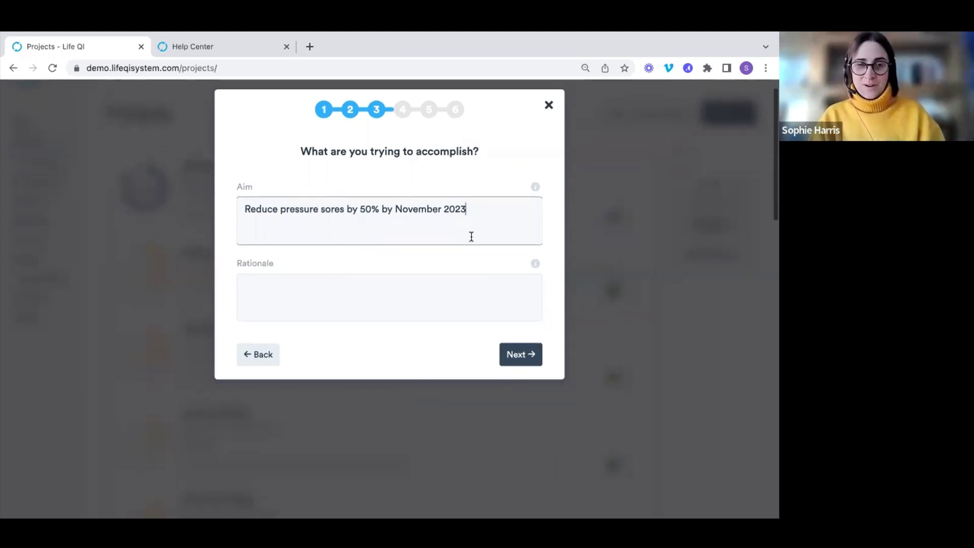
scroll(472, 236, "down", 2)
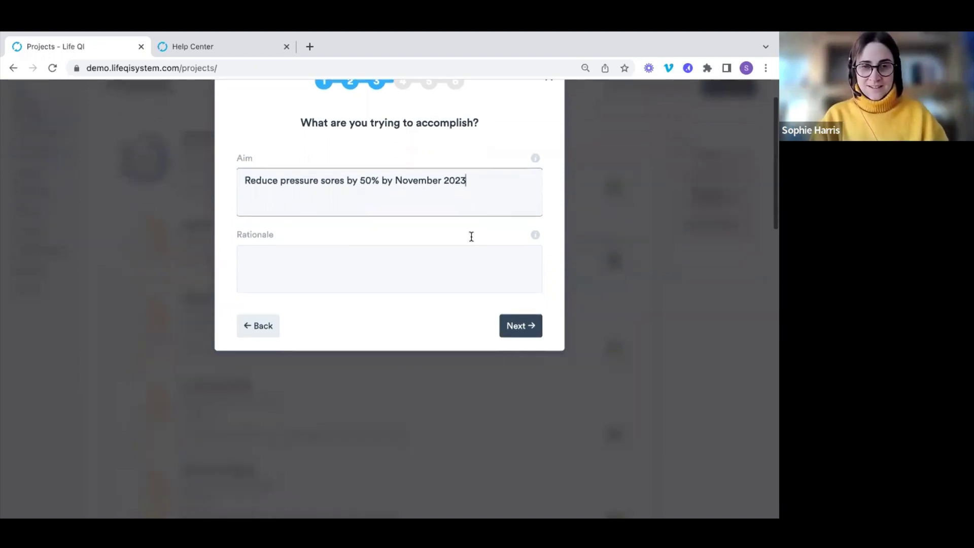
left_click(536, 160)
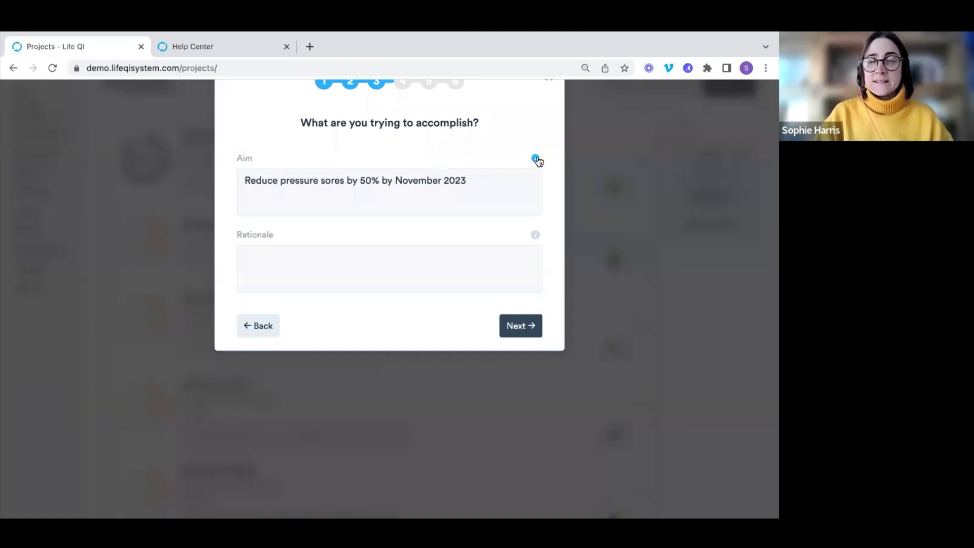
left_click(391, 299)
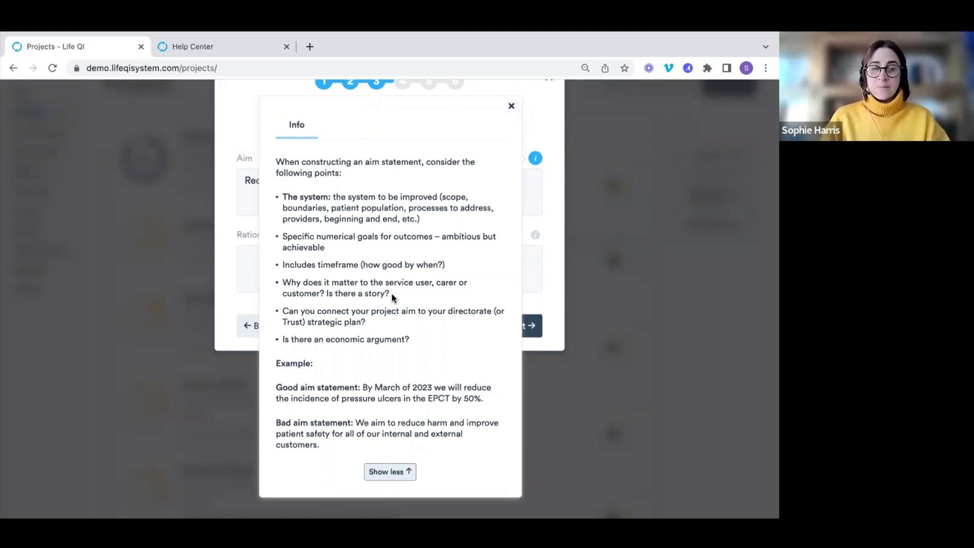
scroll(391, 296, "down", 1)
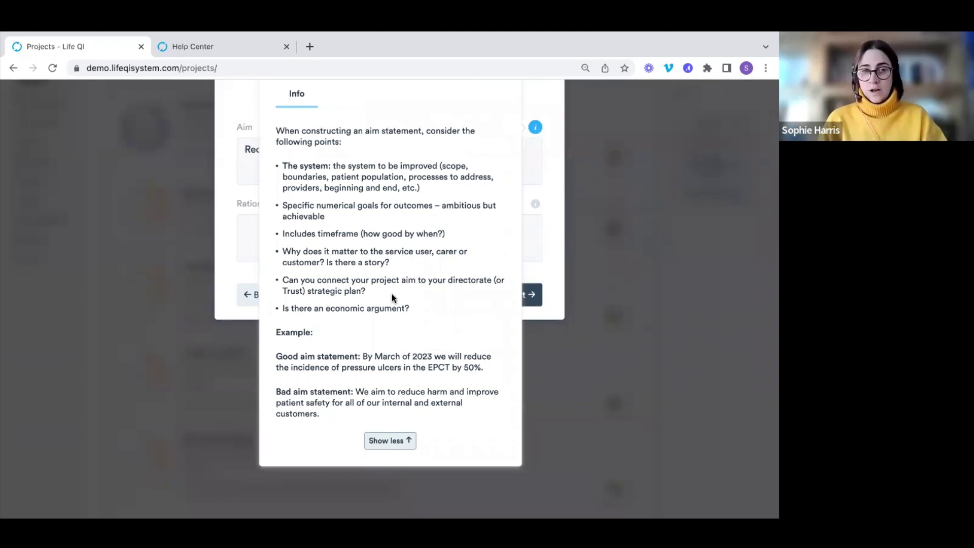
scroll(391, 293, "up", 1)
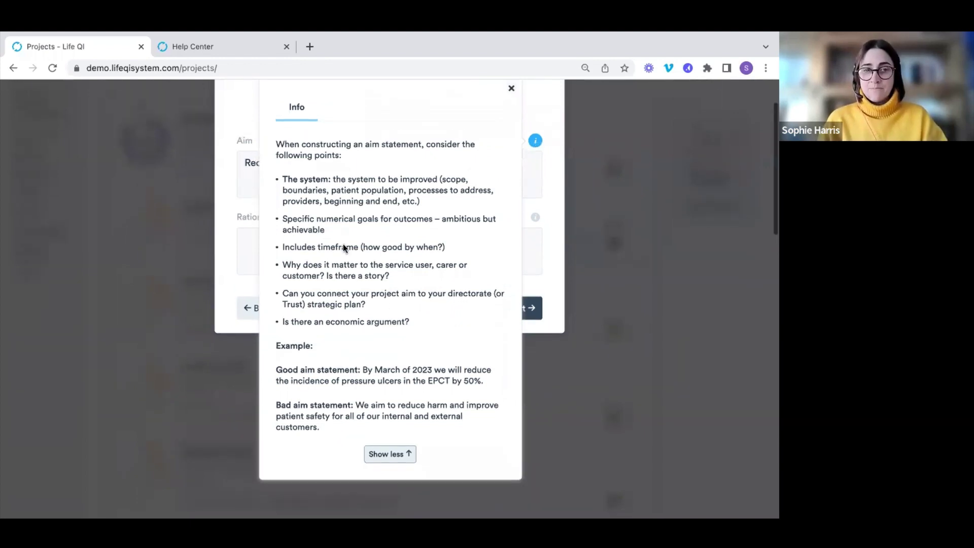
left_click(255, 114)
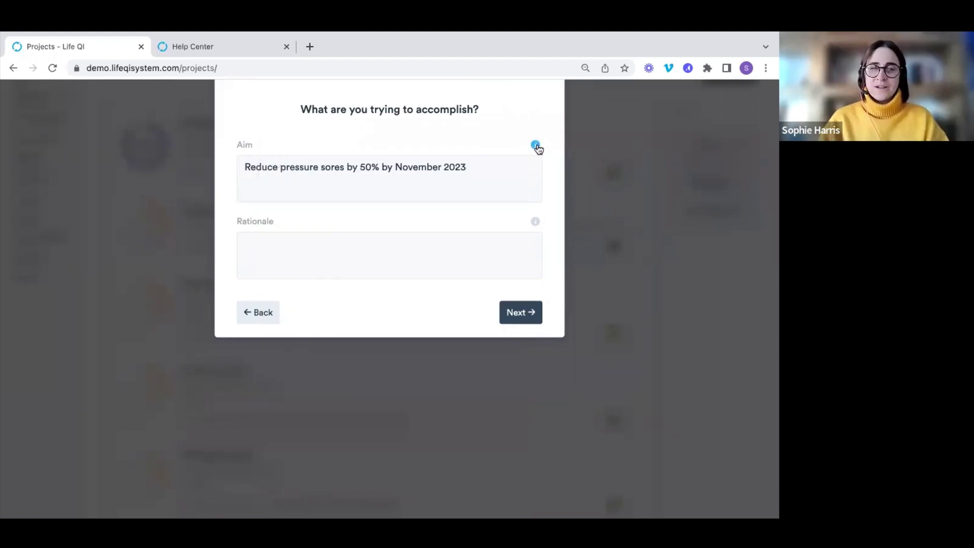
- Leave the rationale blank and continue to the project team stage with its members and privacy setting
left_click(356, 265)
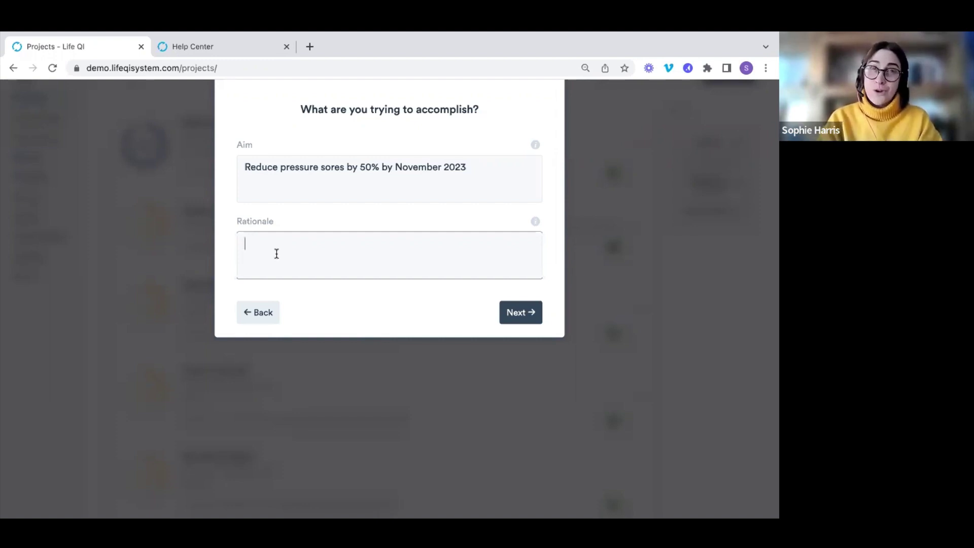
left_click(512, 314)
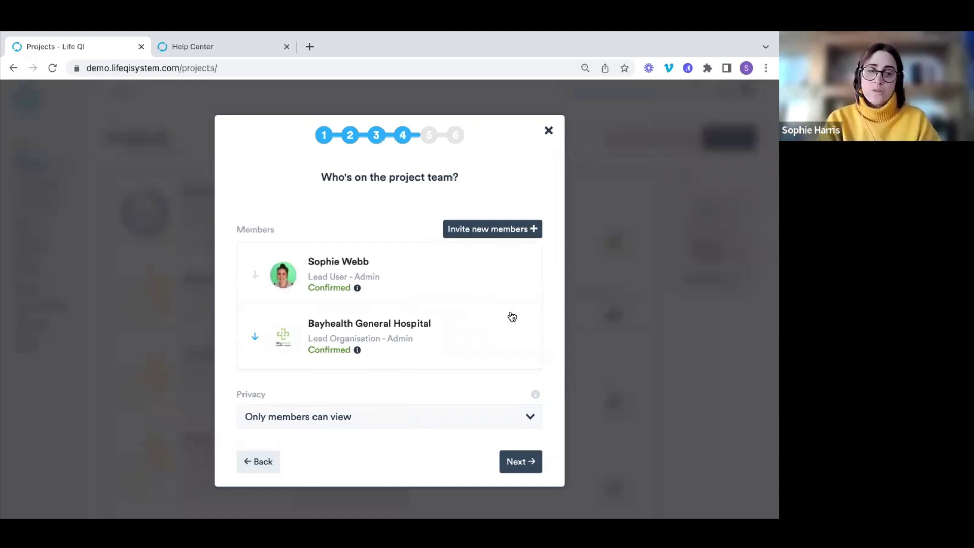
scroll(511, 240, "down", 2)
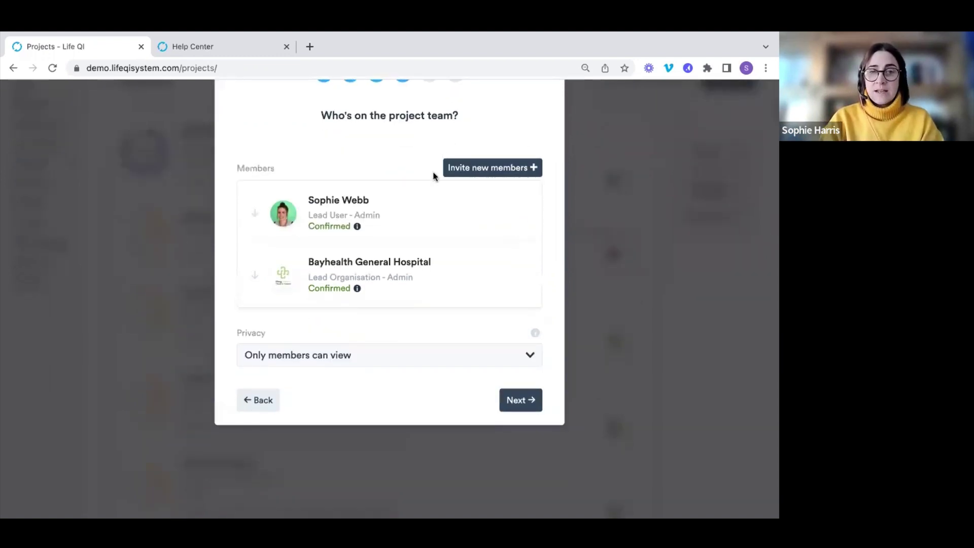
- Find the Life QI Helpdesk colleague by first name and add them to the team as Improvement Advisor with view and edit access
left_click(499, 174)
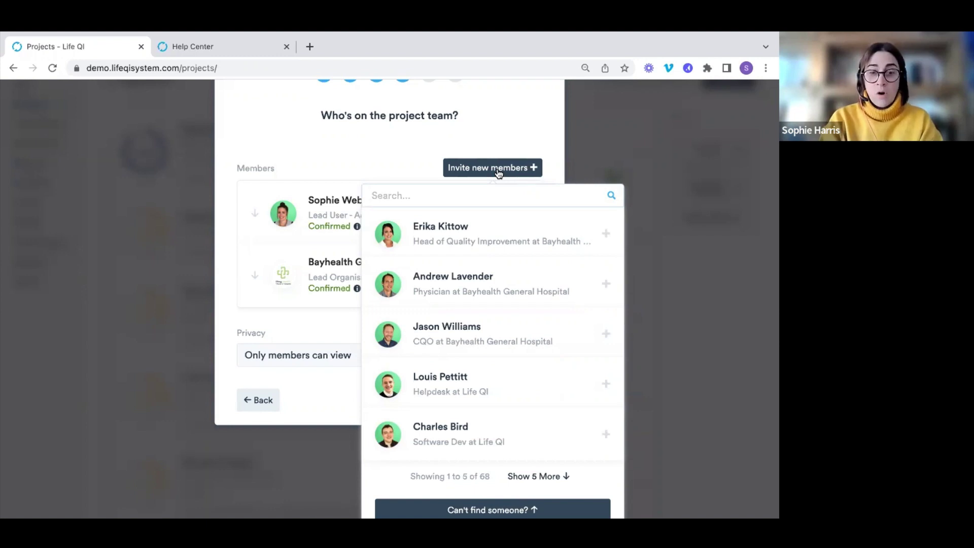
type("louis")
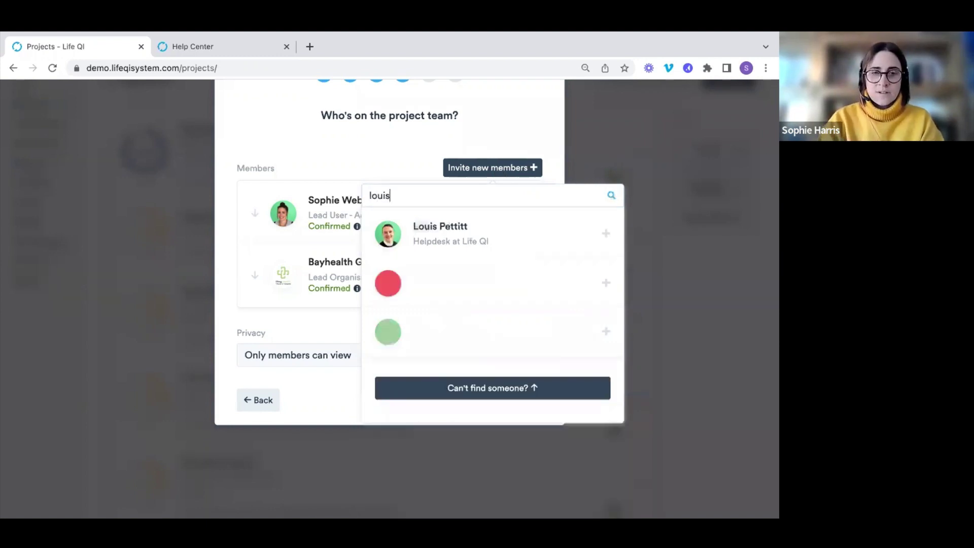
left_click(530, 235)
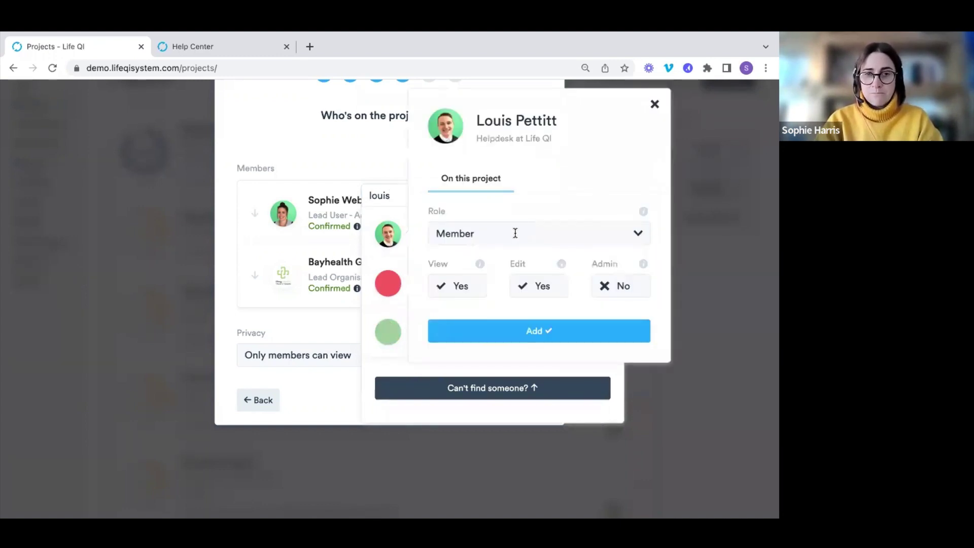
left_click(532, 233)
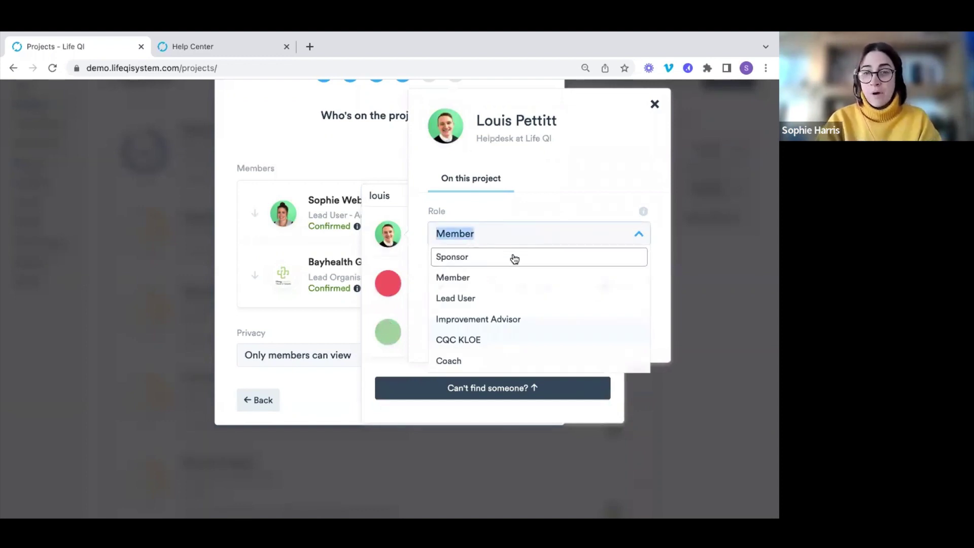
left_click(507, 320)
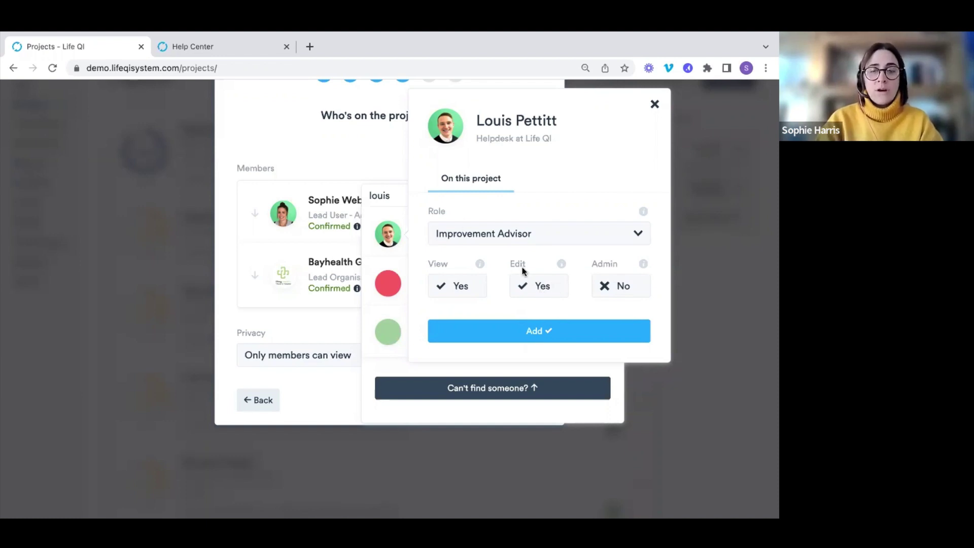
left_click(515, 333)
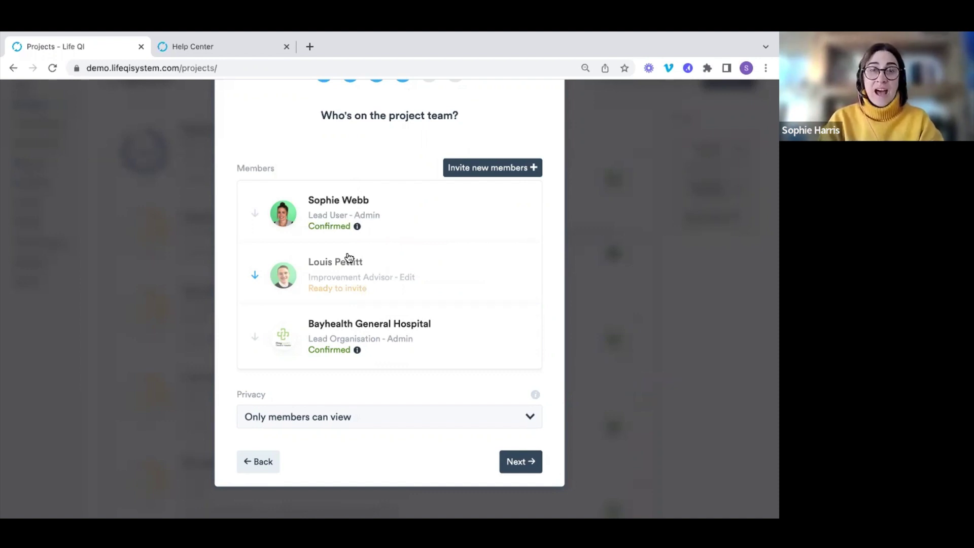
- Look at the form for inviting someone new to Life QI by email address and subscription, and close it without sending an invite
left_click(492, 170)
scroll(497, 311, "down", 5)
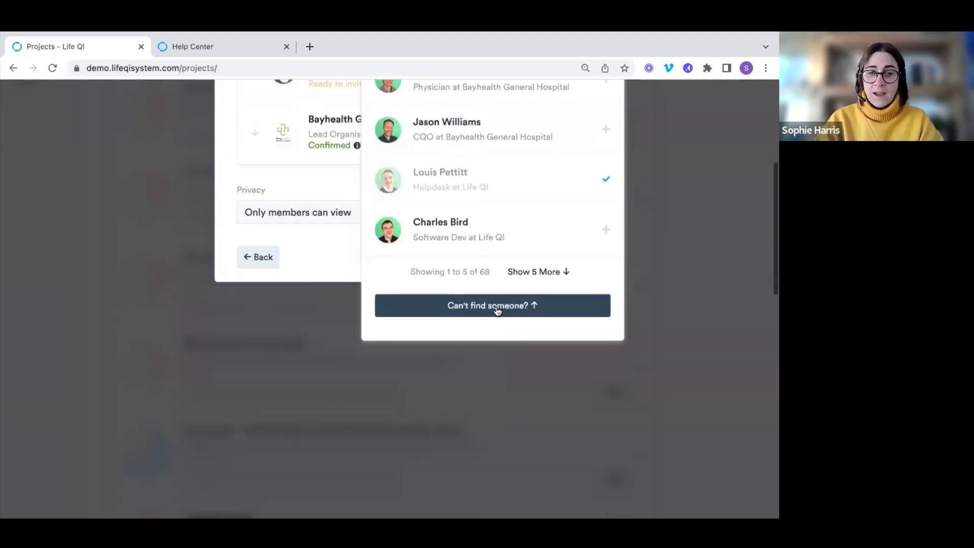
left_click(497, 310)
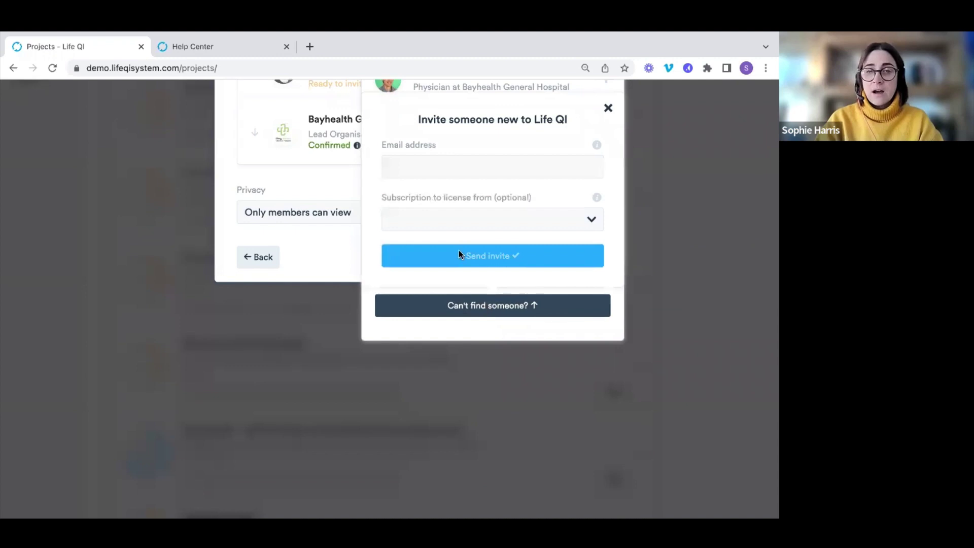
left_click(436, 168)
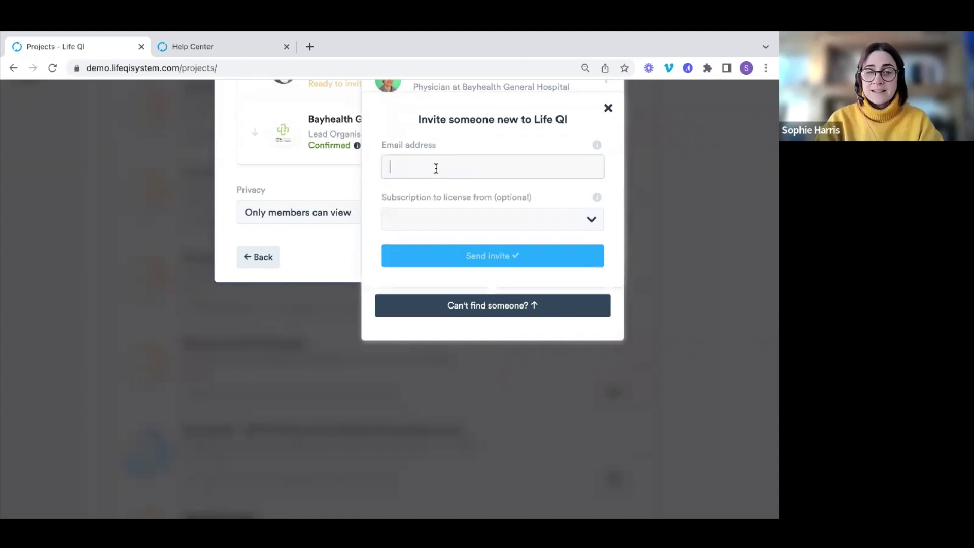
left_click(608, 108)
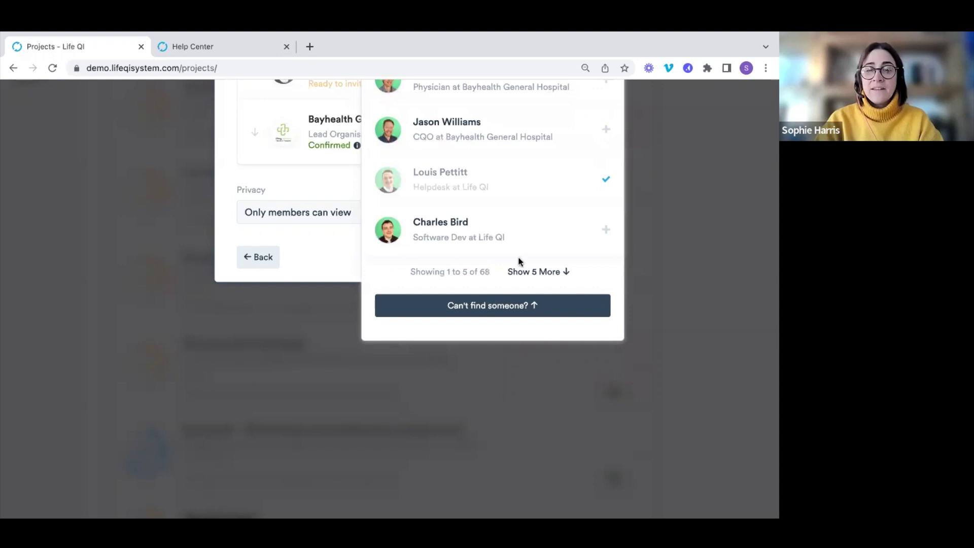
left_click(480, 306)
scroll(489, 255, "up", 3)
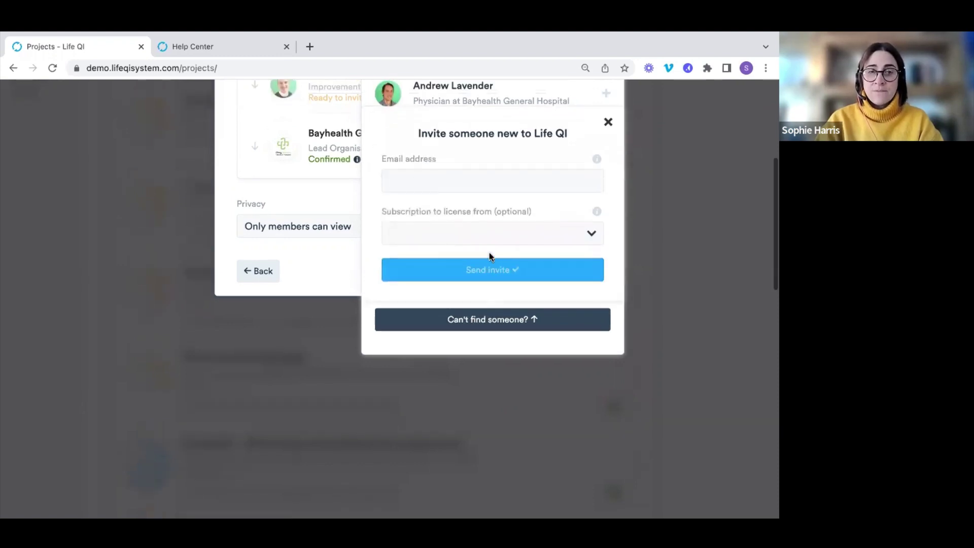
left_click(368, 98)
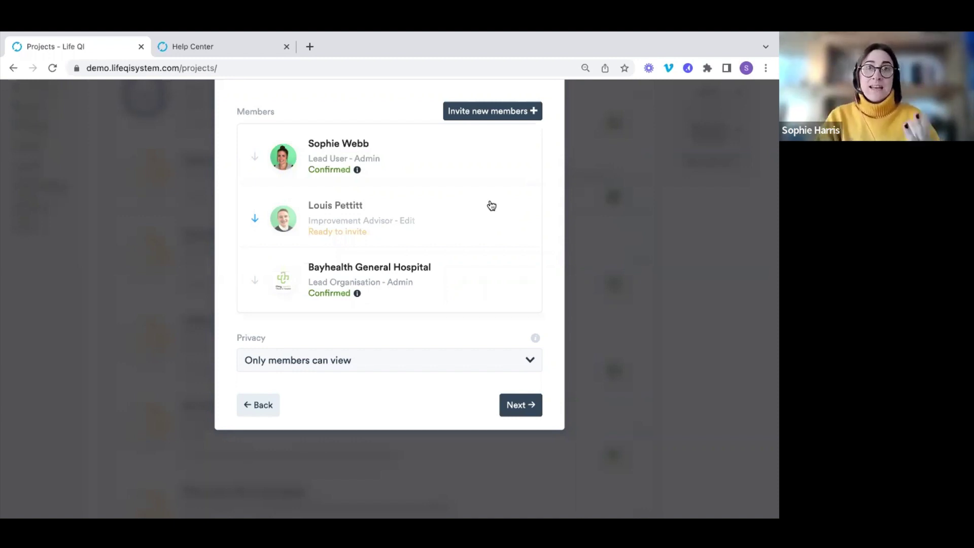
- Find the Childrens Division group and add it to the project team as Lead Group with view and edit access
left_click(495, 111)
type("children")
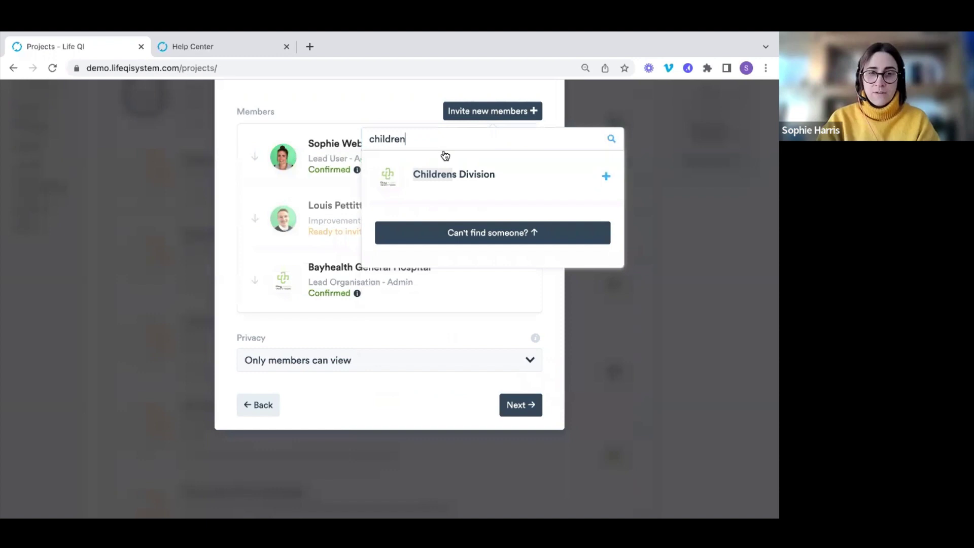
left_click(469, 187)
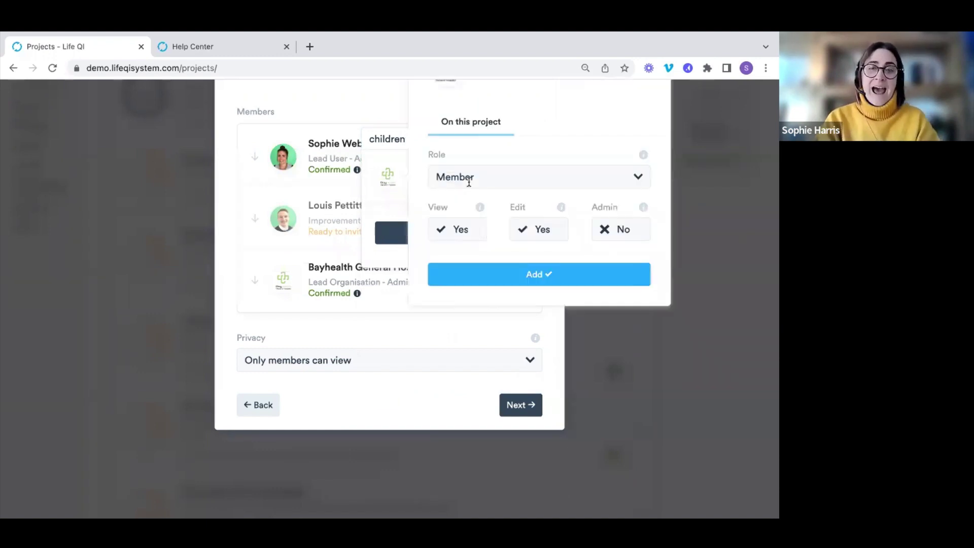
scroll(531, 215, "up", 1)
left_click(530, 223)
left_click(498, 296)
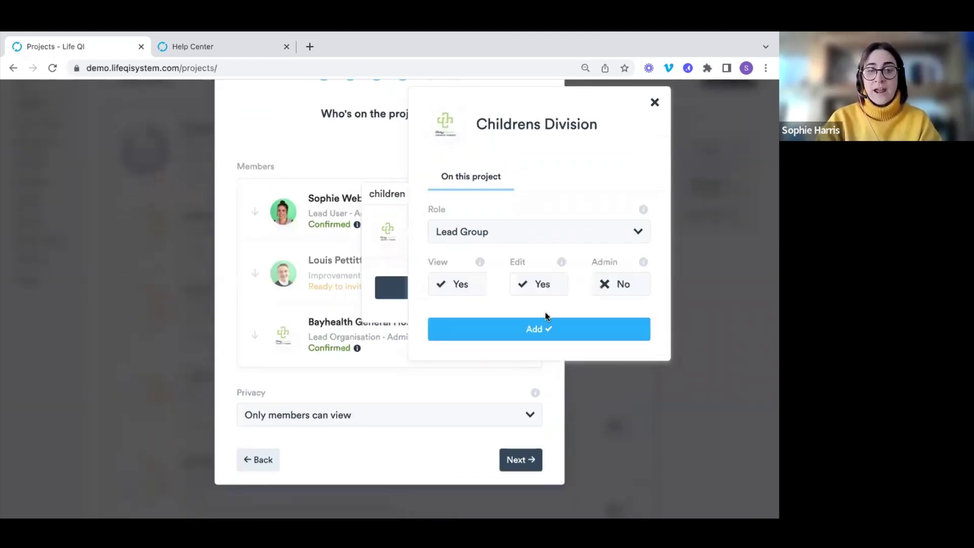
left_click(518, 331)
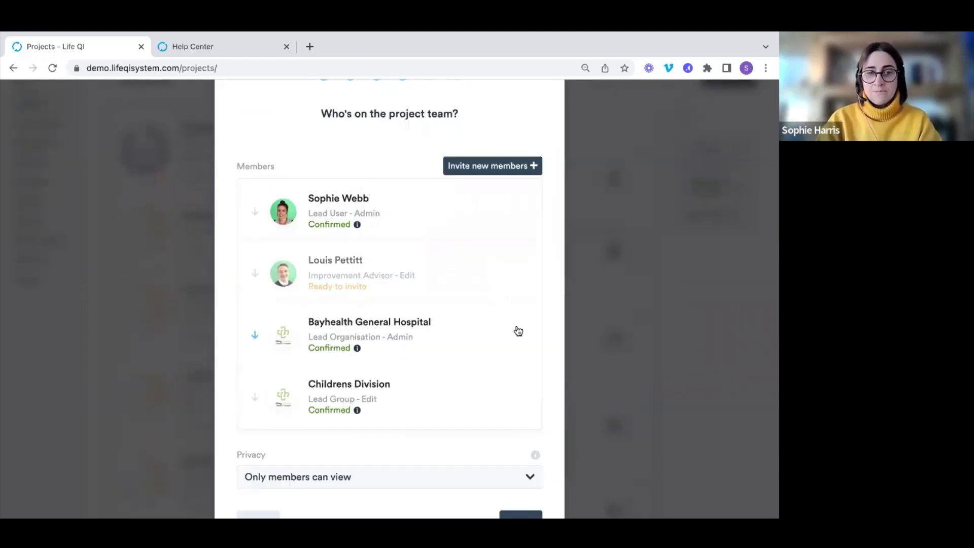
- Set the project's privacy to Everyone can view
scroll(443, 294, "down", 1)
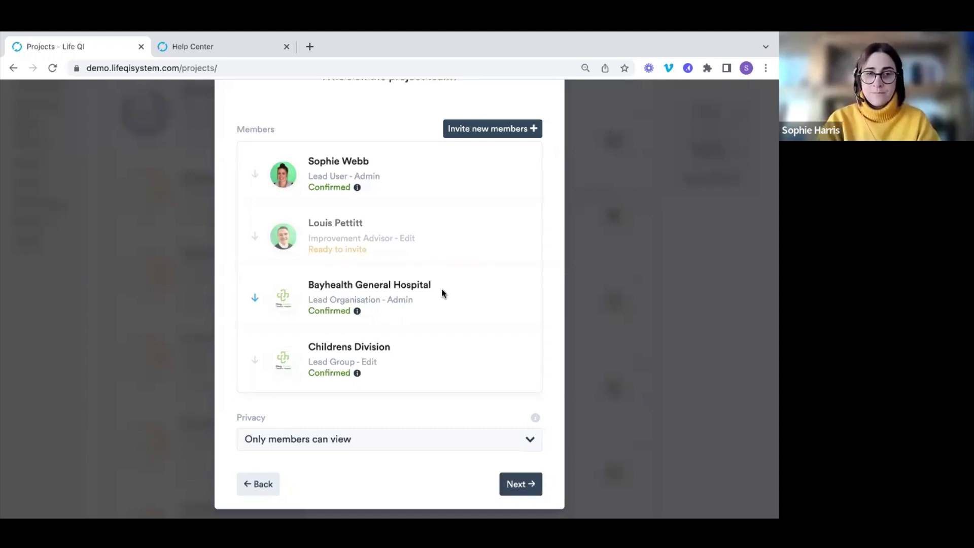
scroll(312, 272, "down", 3)
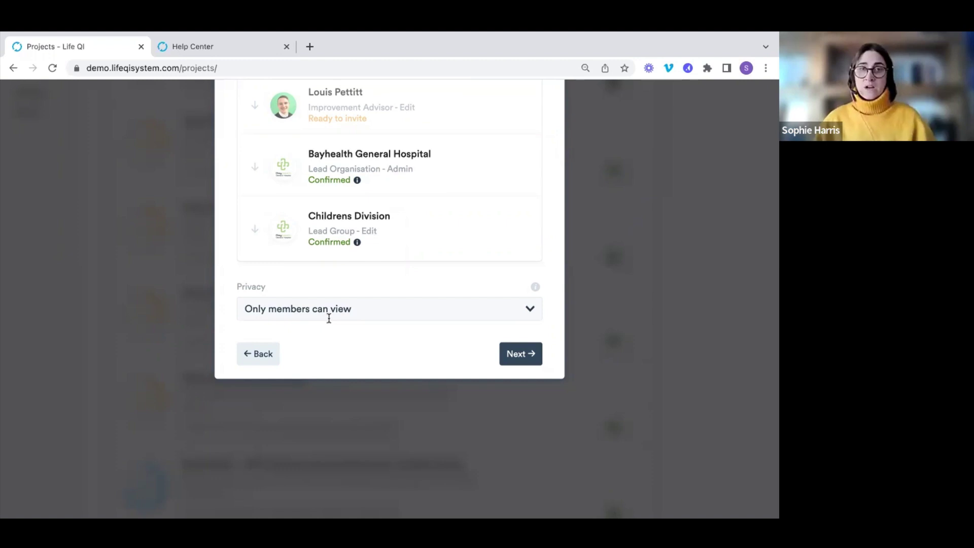
scroll(329, 318, "up", 1)
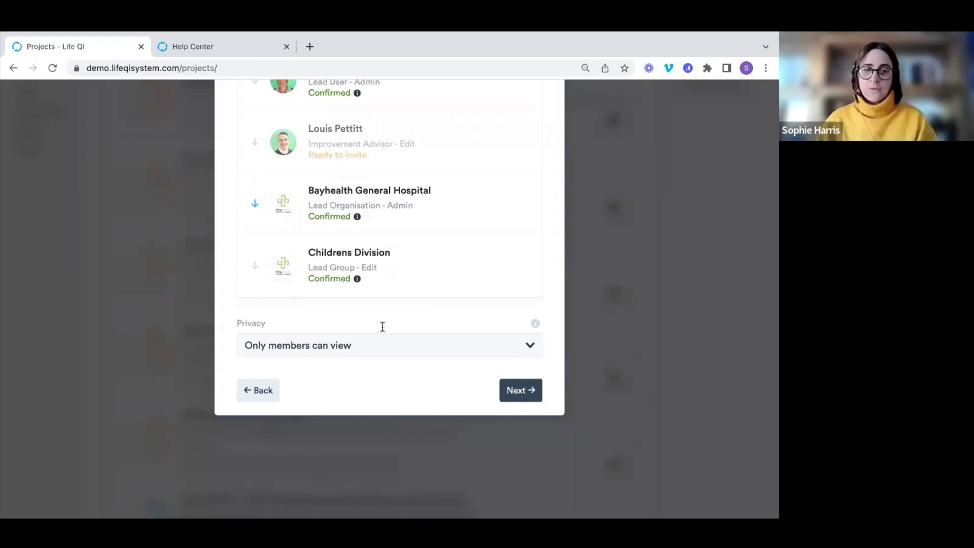
left_click(386, 350)
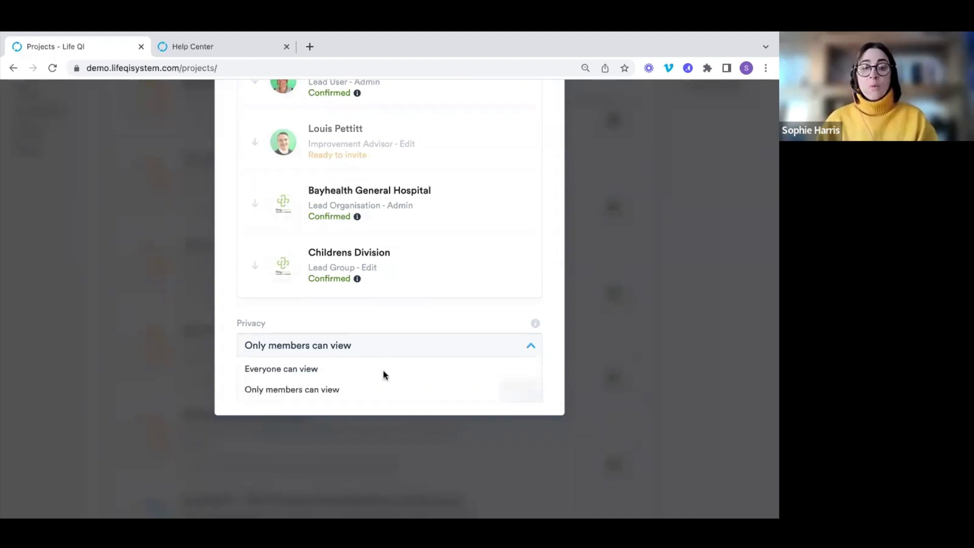
left_click(383, 371)
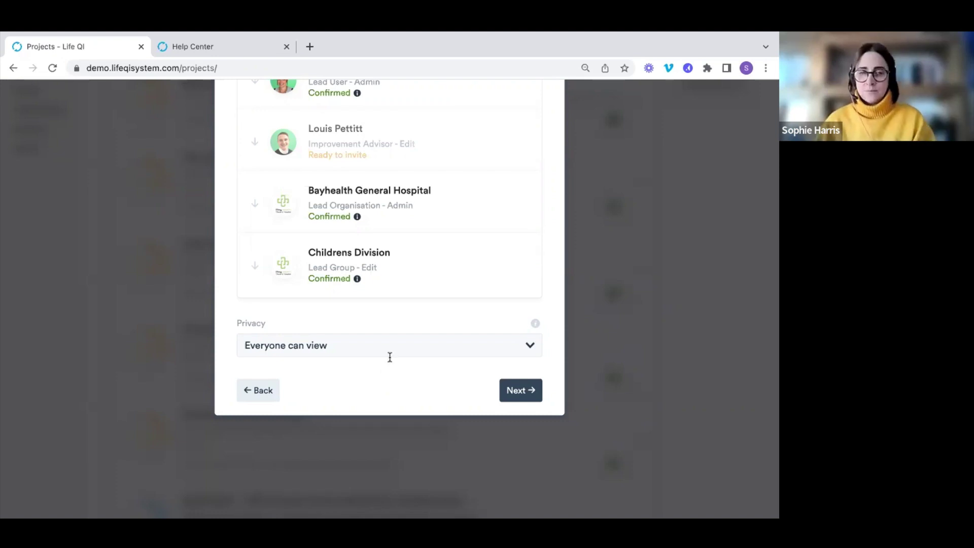
- Return the project's privacy to Only members can view and continue to the categorisation stage
left_click(387, 346)
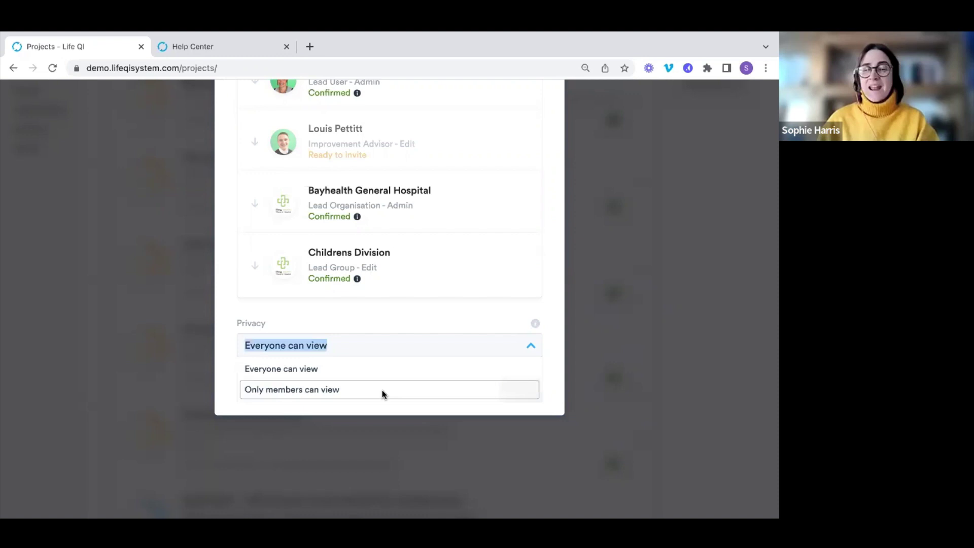
left_click(383, 391)
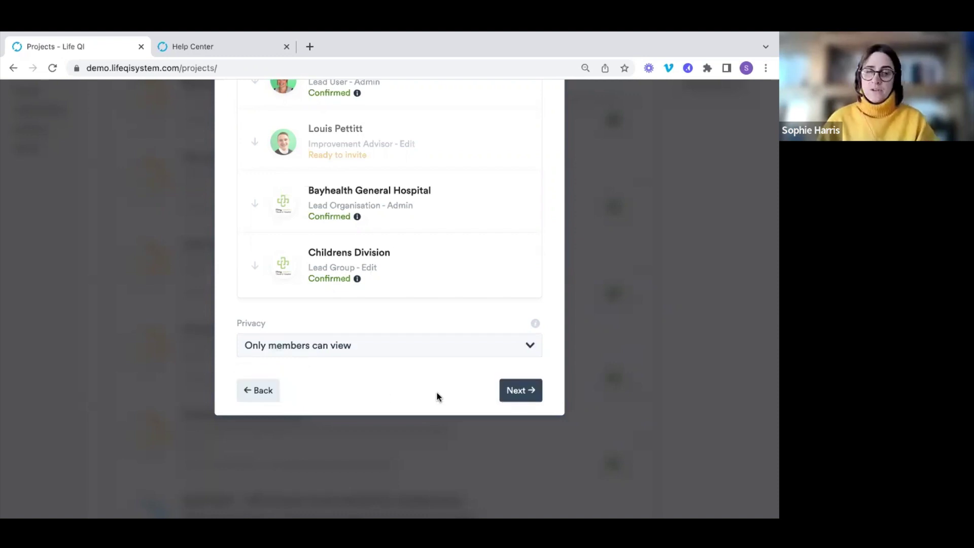
left_click(508, 399)
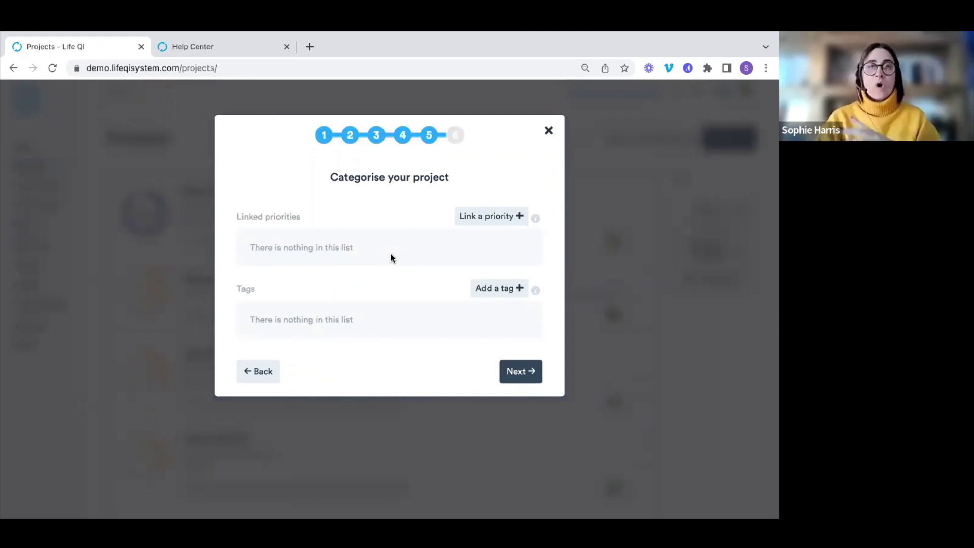
- Link the project to the Bayhealth General Hospital priorities Improve patient experience and Improve health outcomes
left_click(490, 220)
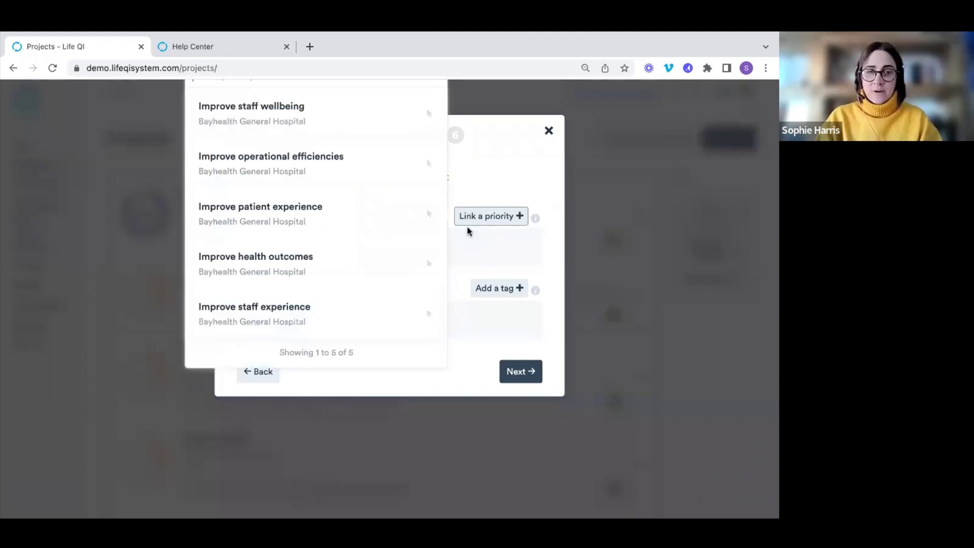
left_click(342, 212)
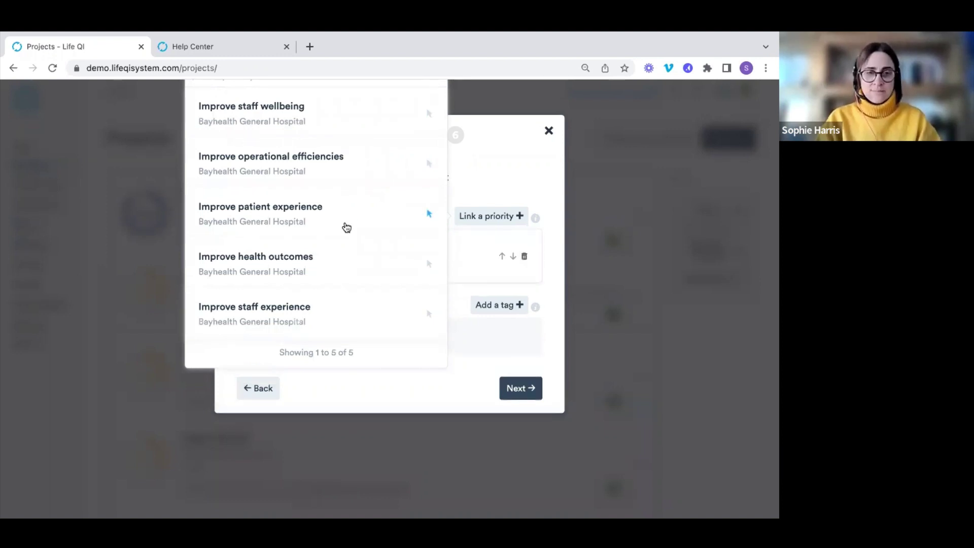
left_click(356, 262)
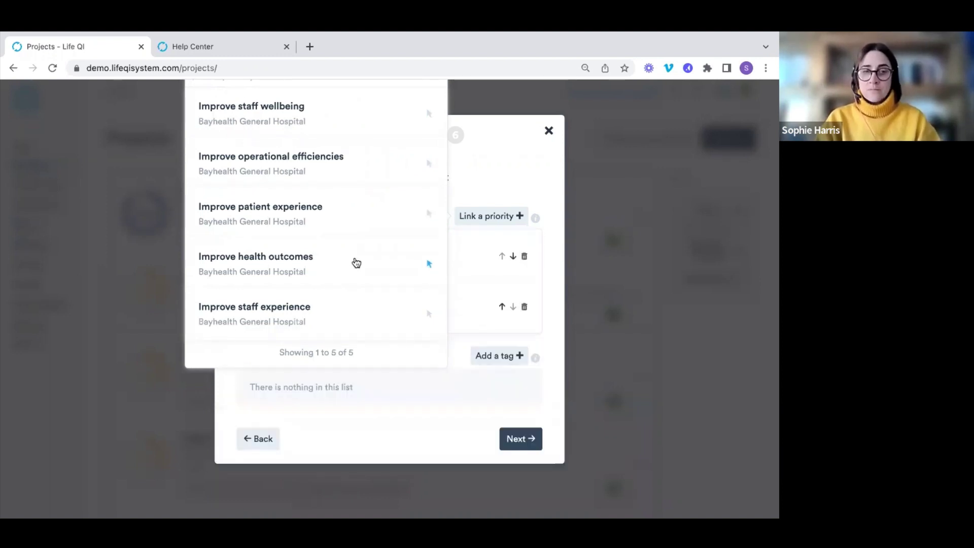
left_click(514, 172)
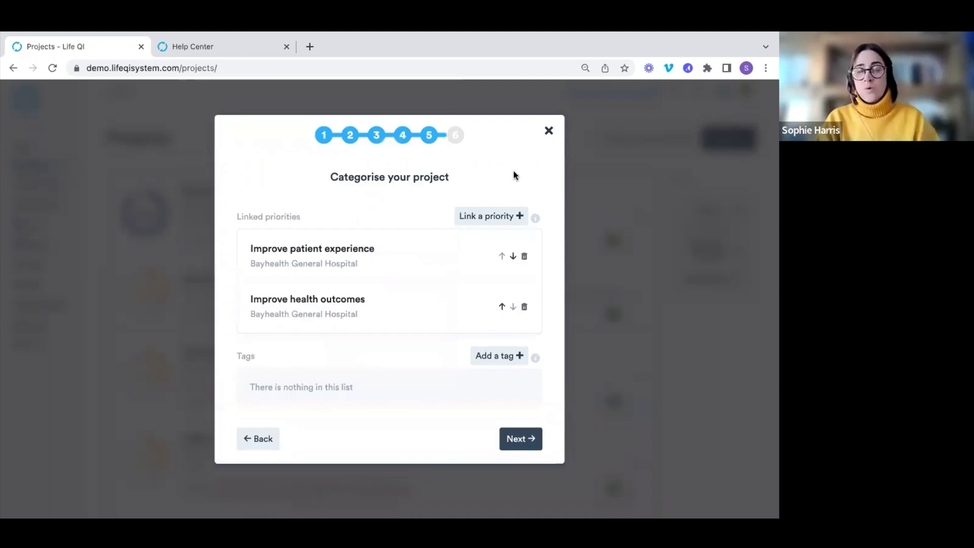
- Look through the list of available priorities again and close it without linking another
scroll(513, 174, "down", 2)
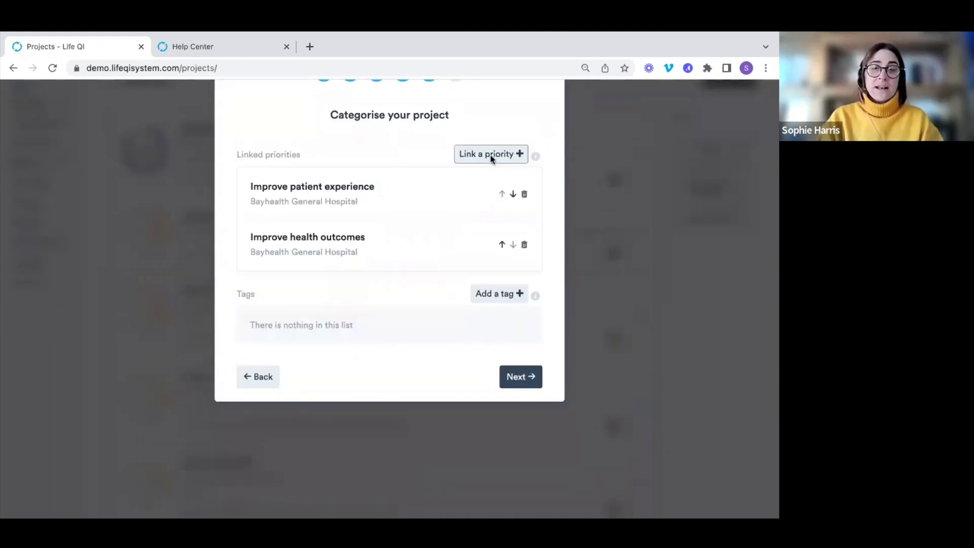
left_click(489, 154)
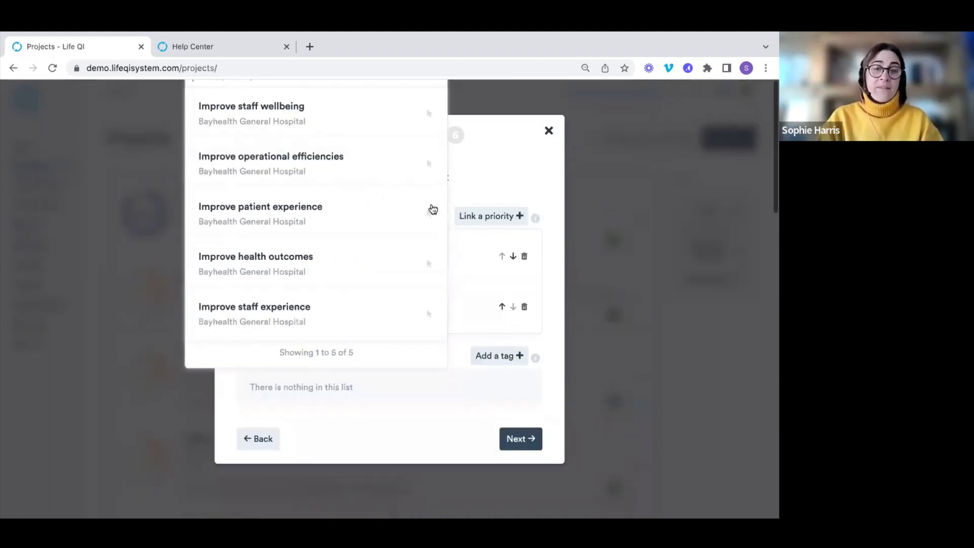
left_click(499, 178)
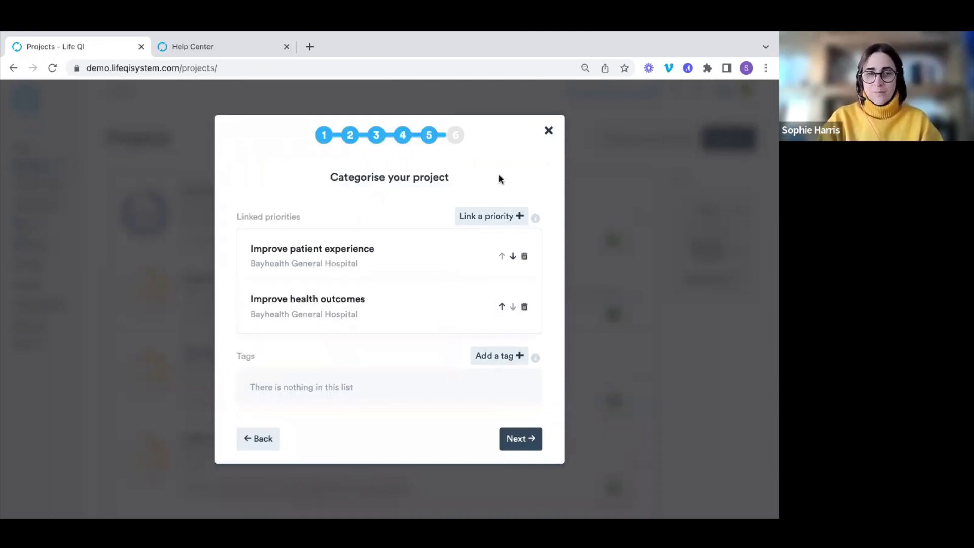
- Add the tags Pressure Sores and Safe (CQC domain) to the project and continue to the dates and location stage
scroll(498, 177, "down", 2)
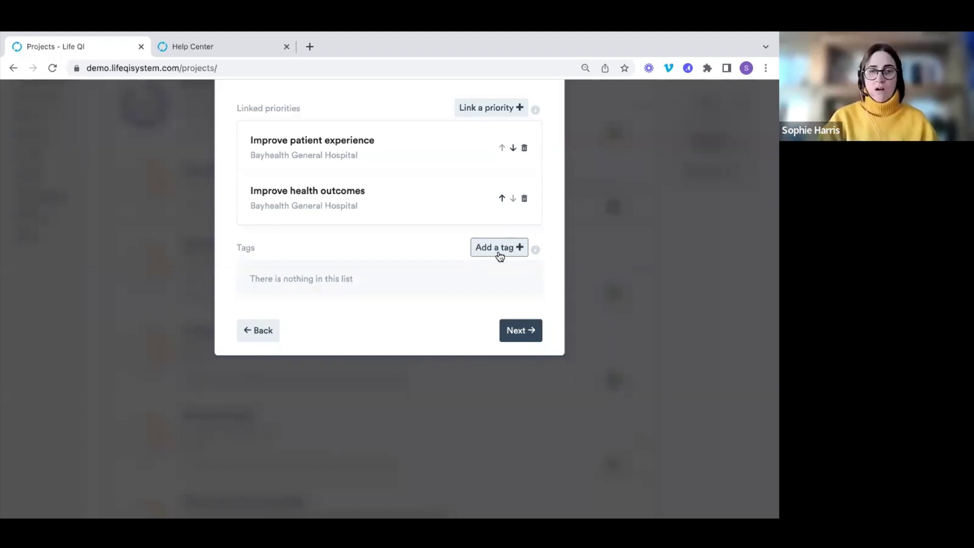
left_click(500, 254)
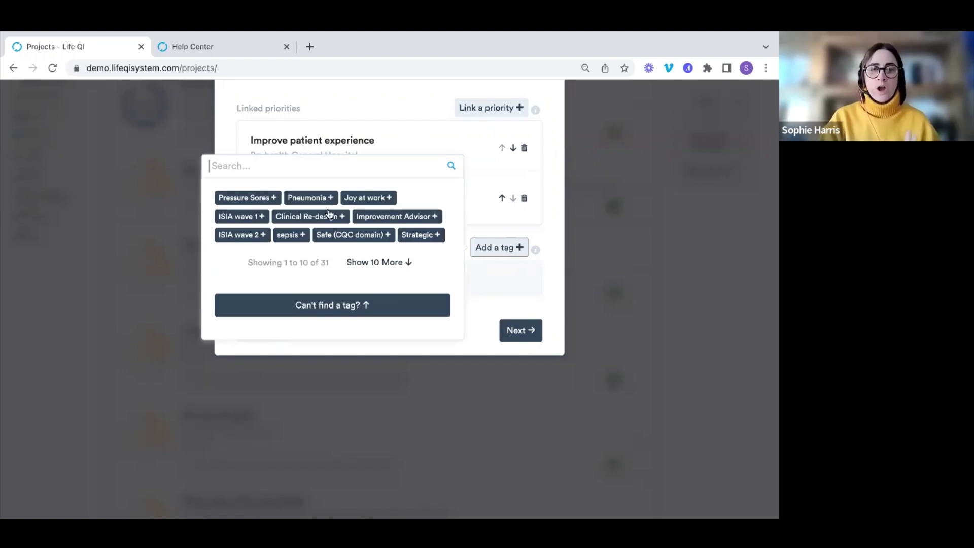
left_click(269, 201)
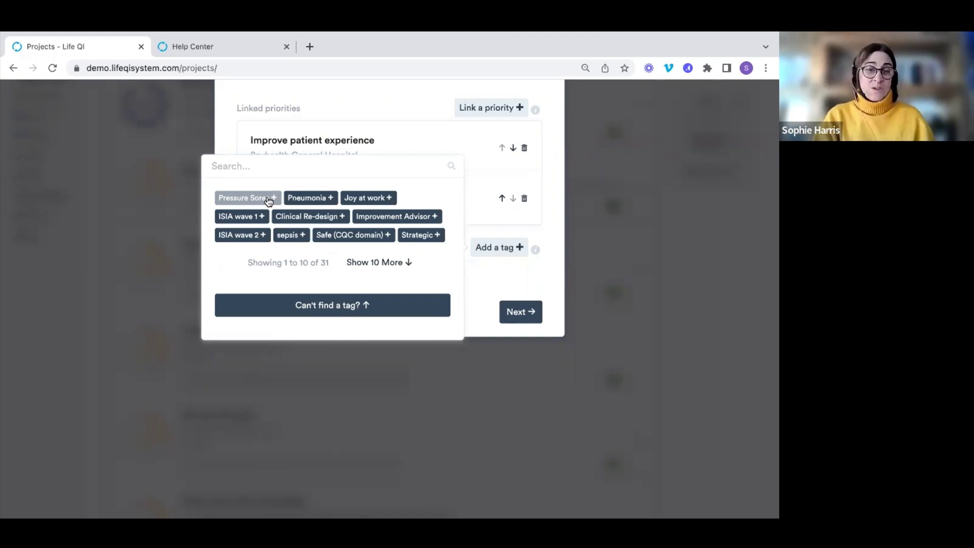
left_click(343, 236)
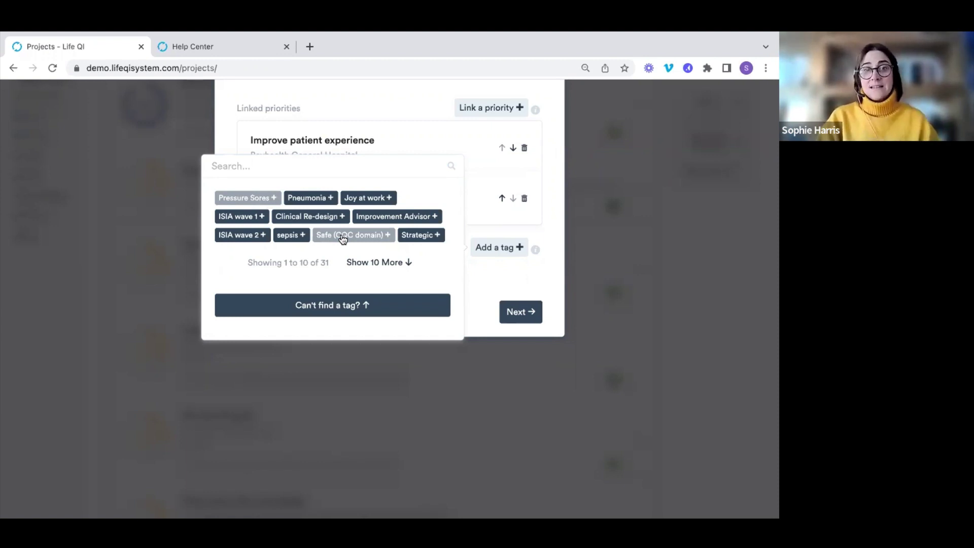
left_click(496, 277)
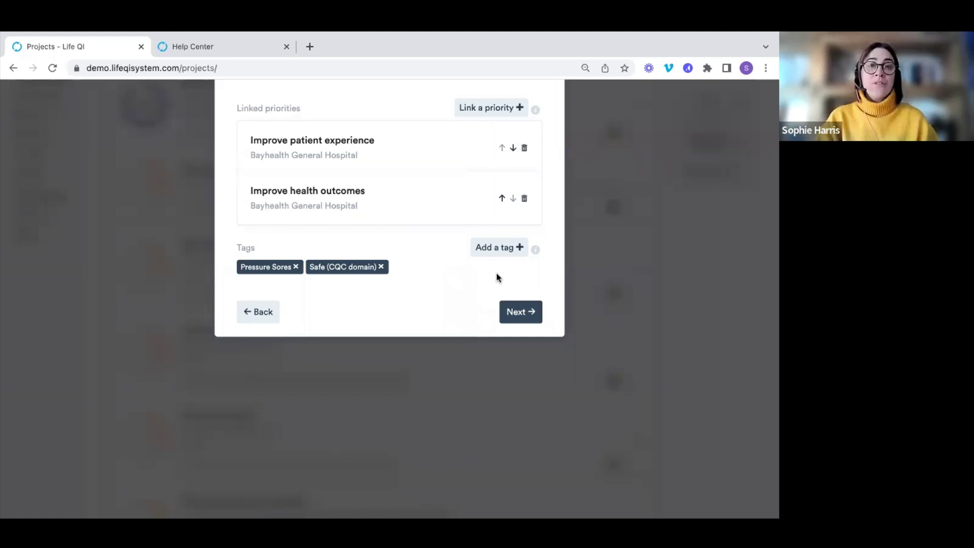
left_click(516, 313)
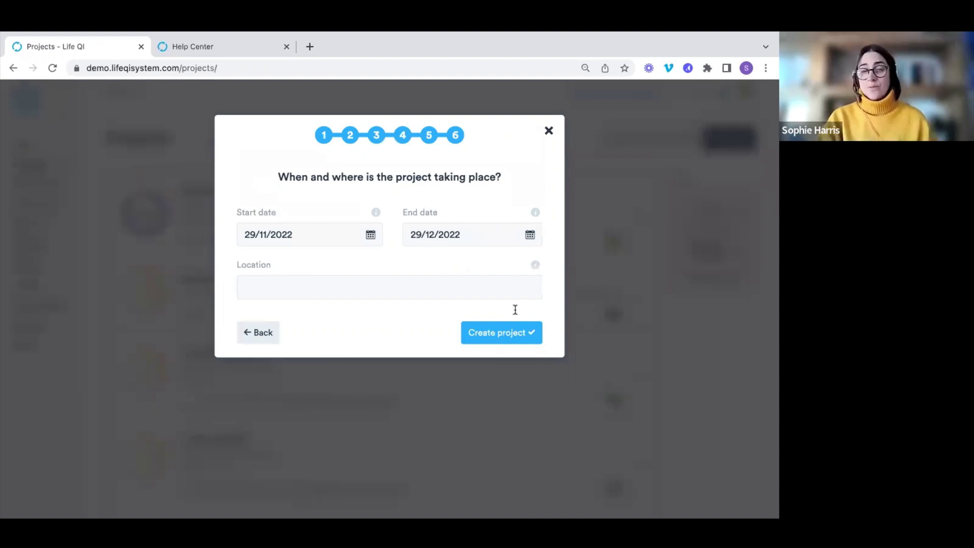
- Set the project's end date to 30/11/2023
left_click(528, 236)
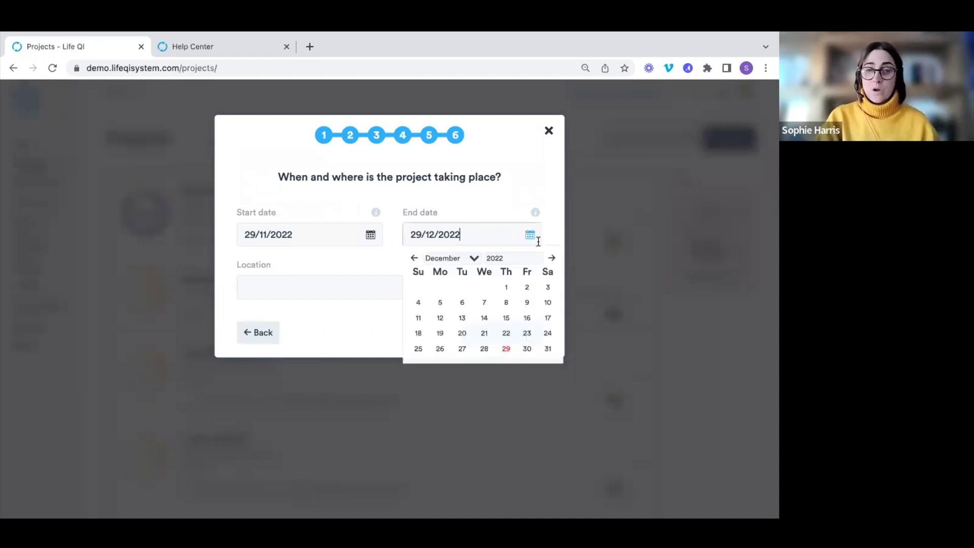
left_click(551, 259)
left_click(551, 259)
left_click(551, 258)
left_click(551, 259)
left_click(551, 258)
left_click(551, 259)
left_click(551, 259)
left_click(551, 258)
left_click(551, 259)
left_click(551, 259)
left_click(551, 259)
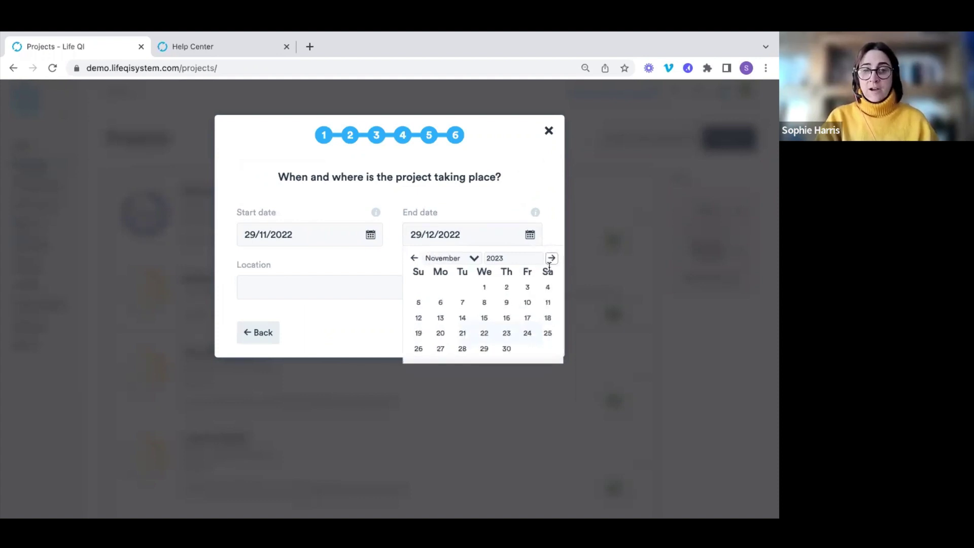
left_click(507, 348)
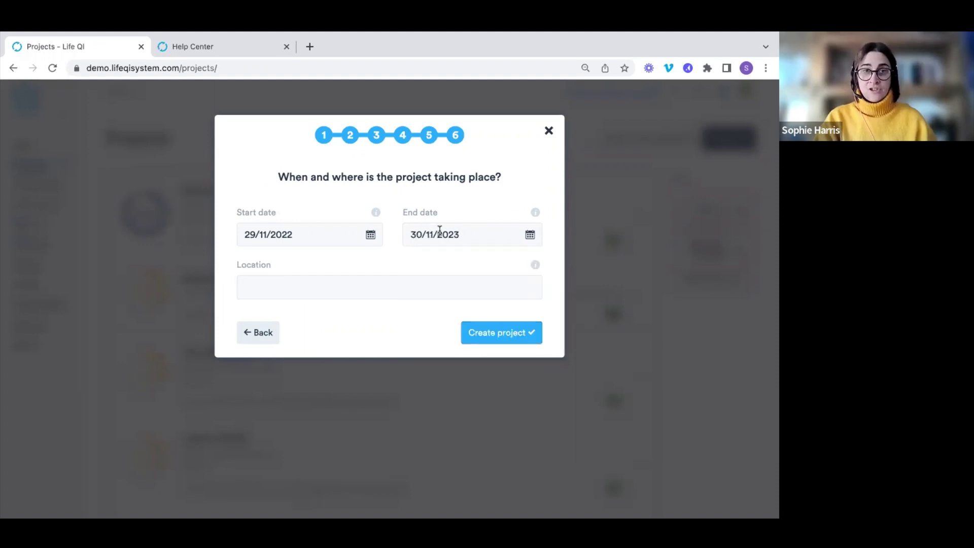
- Set the project's location to Ward A and create the project
left_click(343, 290)
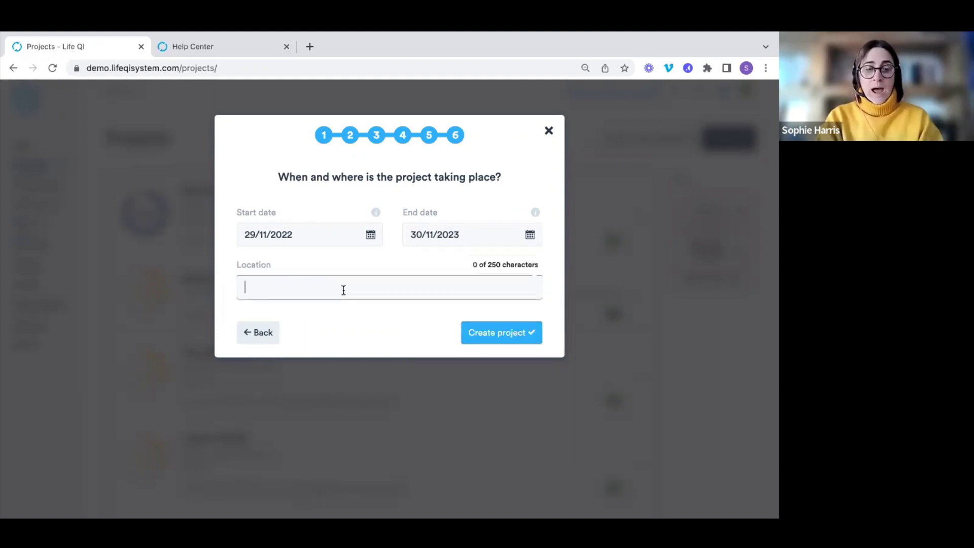
type("Ward A")
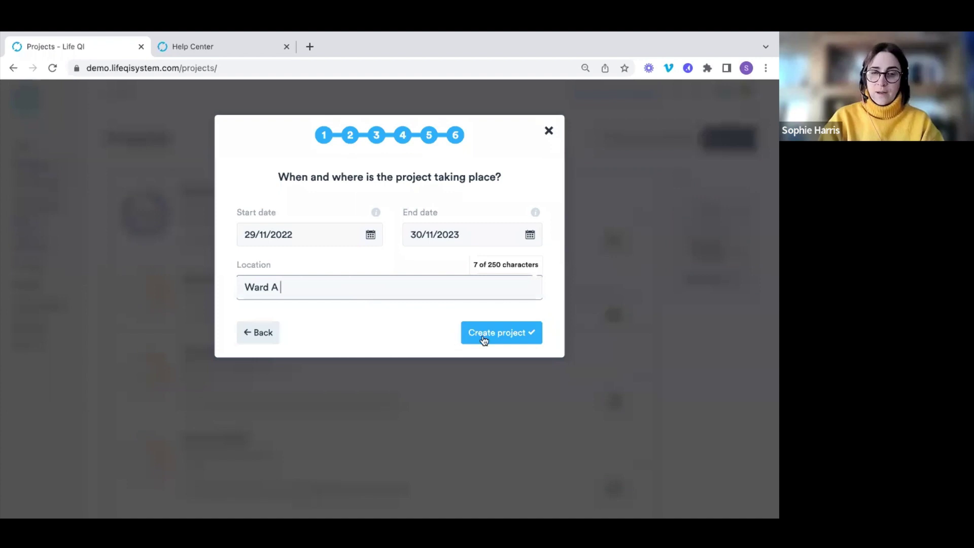
left_click(514, 331)
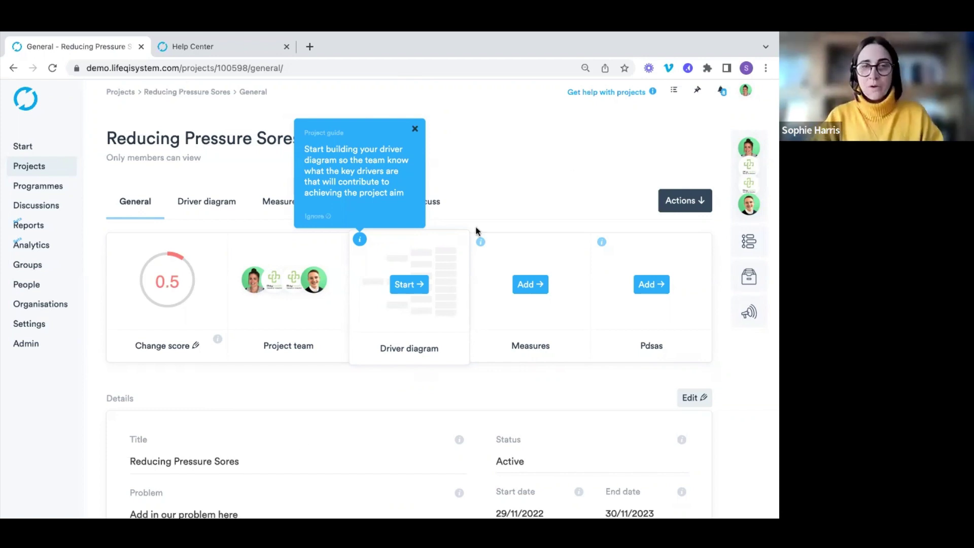
- Look over the new project's overview page and dismiss the project guide tip about building the driver diagram
scroll(551, 180, "down", 1)
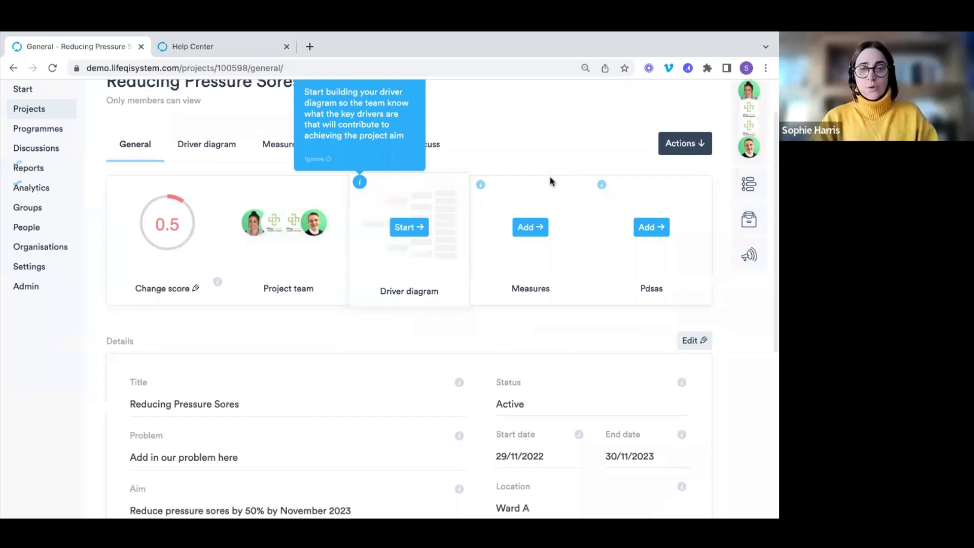
scroll(553, 181, "up", 1)
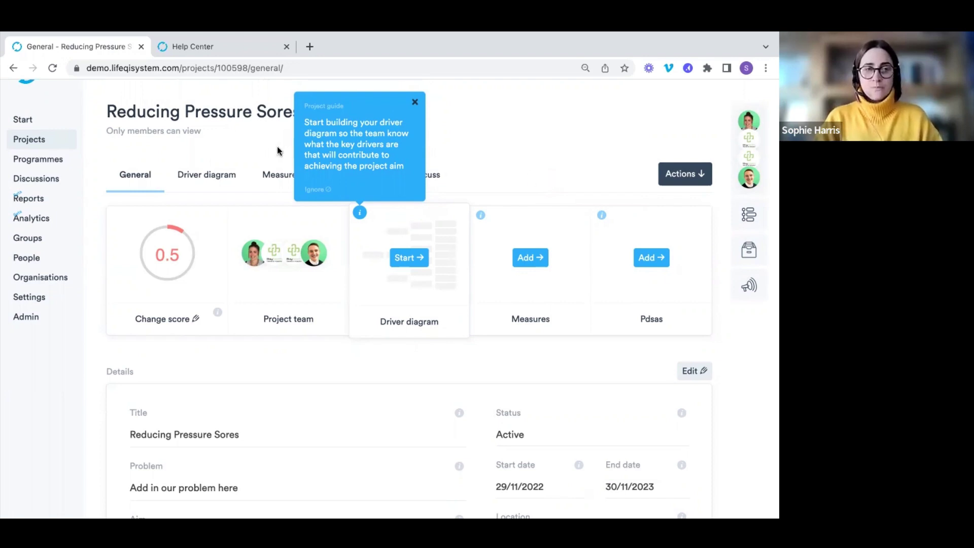
scroll(111, 114, "up", 1)
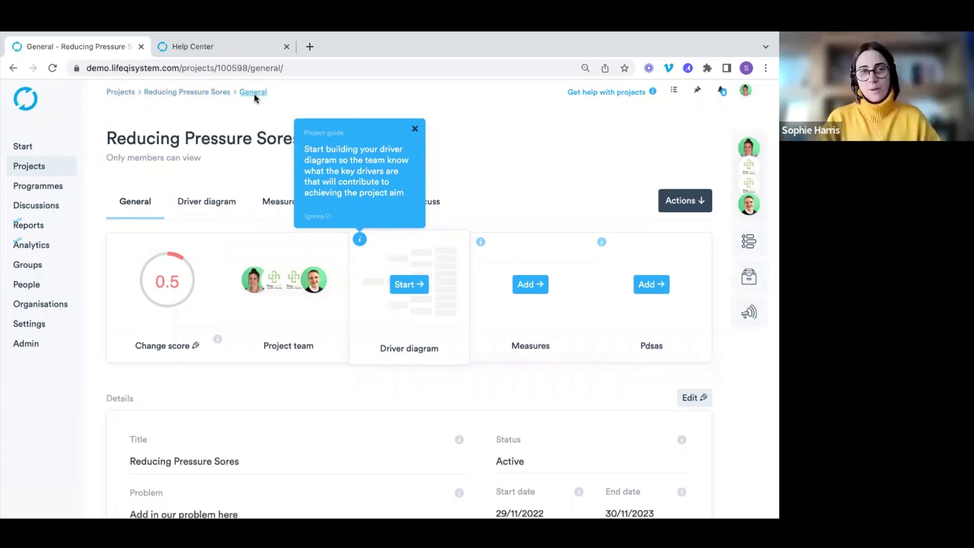
scroll(254, 122, "down", 1)
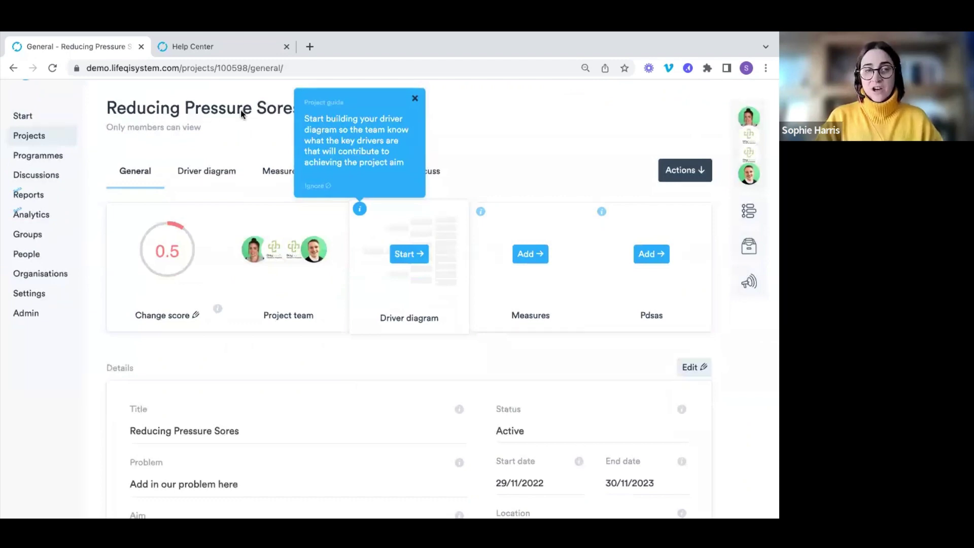
scroll(241, 110, "down", 1)
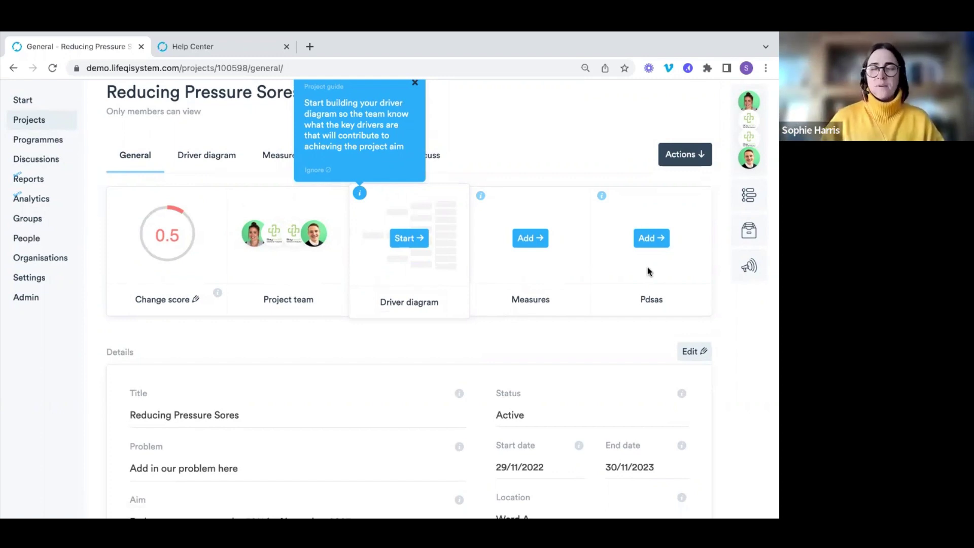
scroll(647, 267, "up", 1)
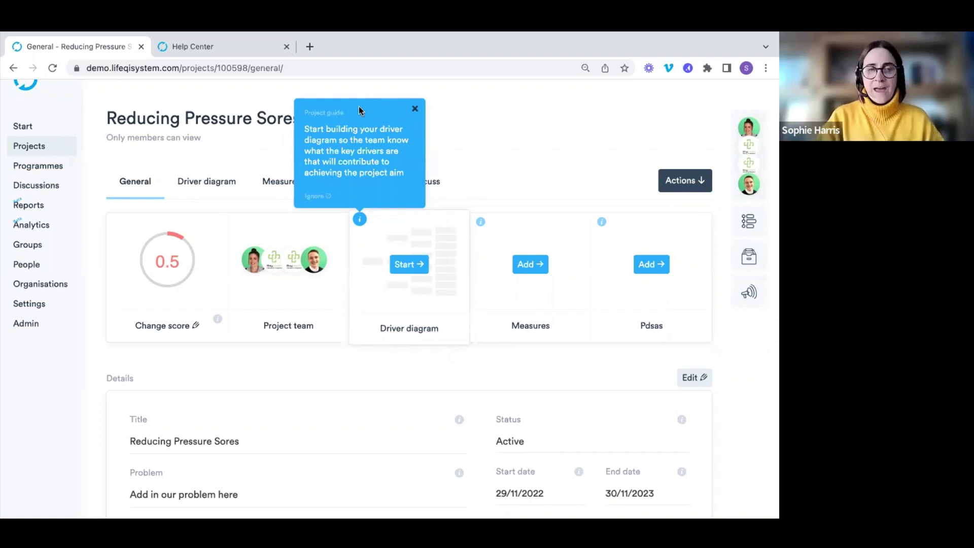
left_click(321, 196)
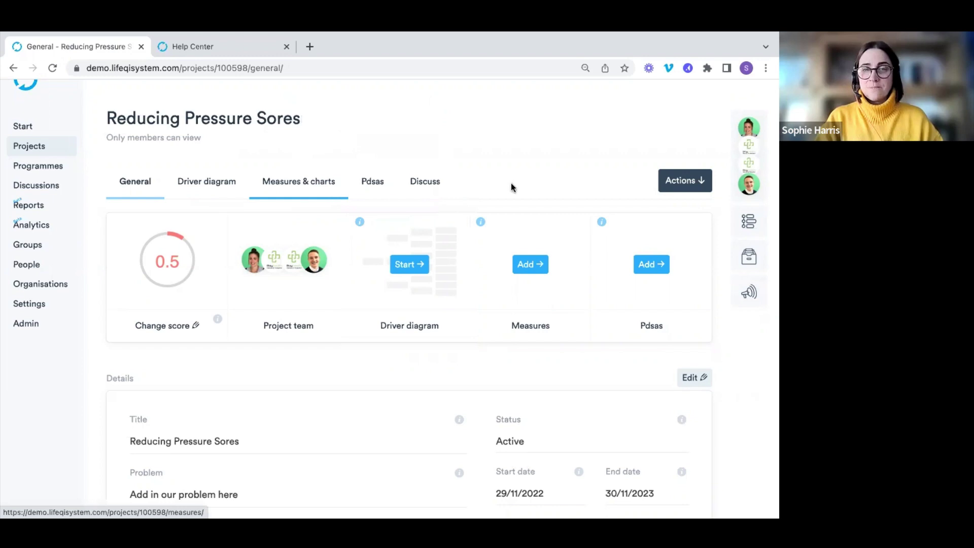
- Open the project details for editing and enter "Rationale" as the project's rationale
scroll(513, 181, "down", 1)
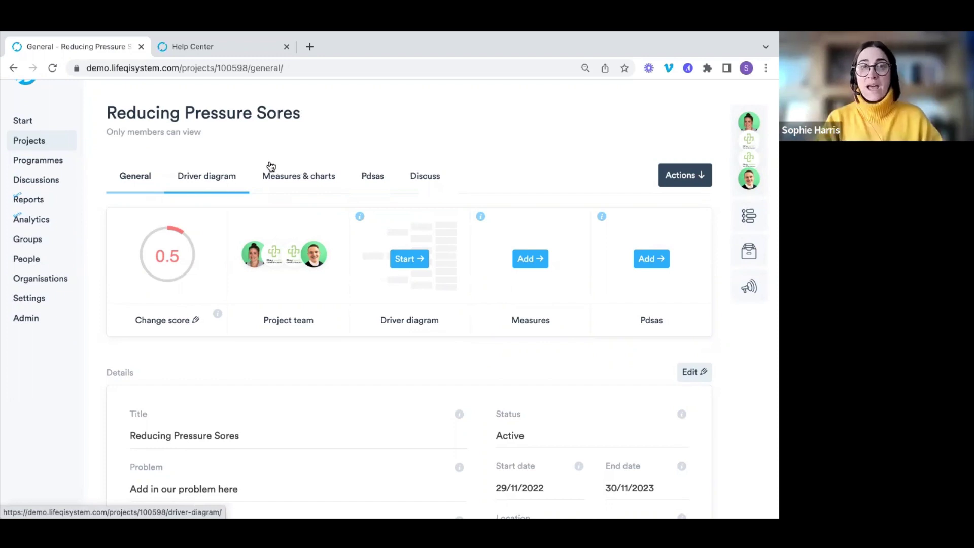
scroll(466, 136, "down", 3)
scroll(466, 136, "down", 2)
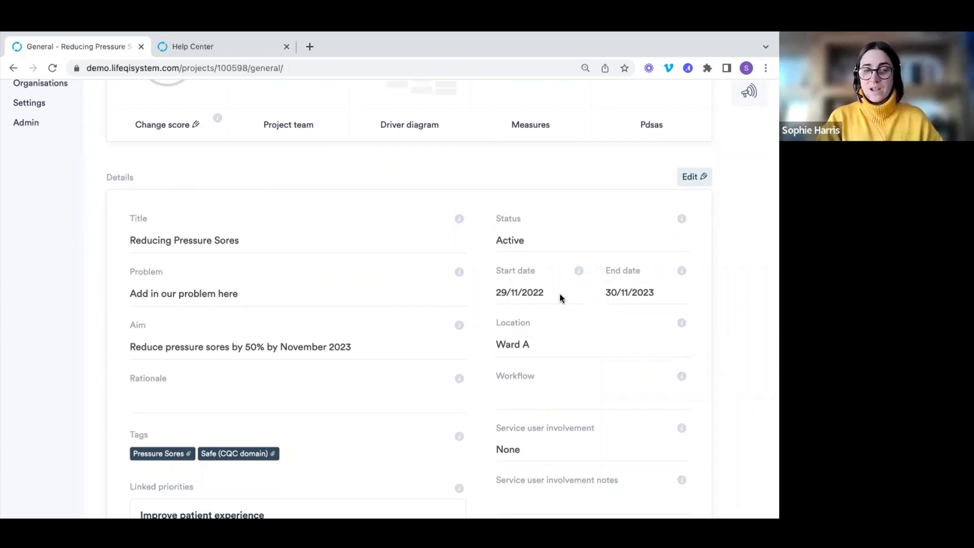
left_click(696, 178)
scroll(483, 199, "down", 3)
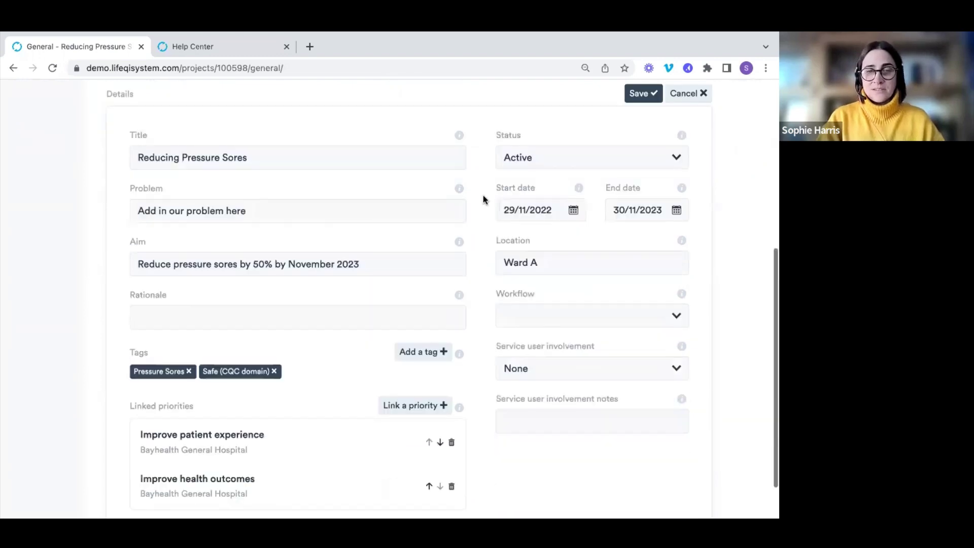
left_click(287, 266)
type("Rartio")
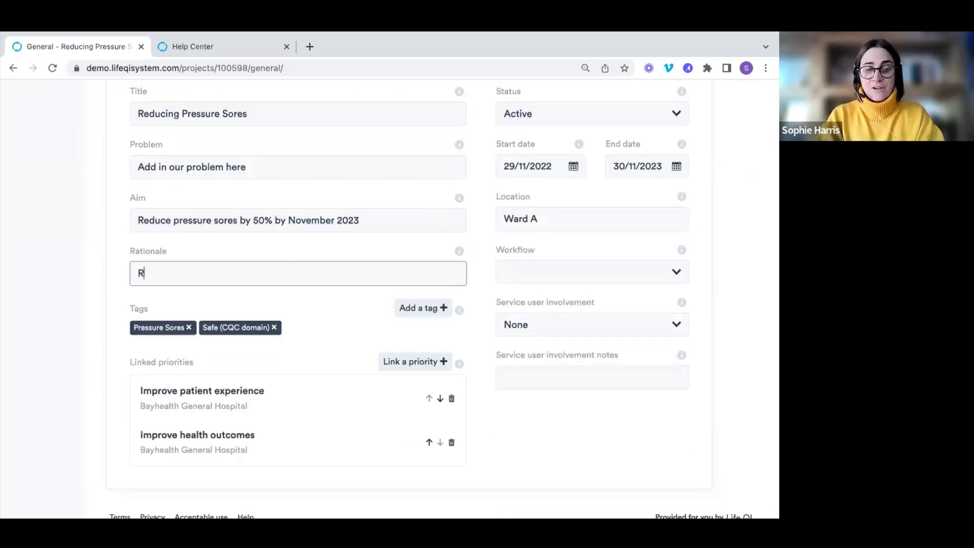
key("BackSpace")
key("BackSpace")
key("BackSpace")
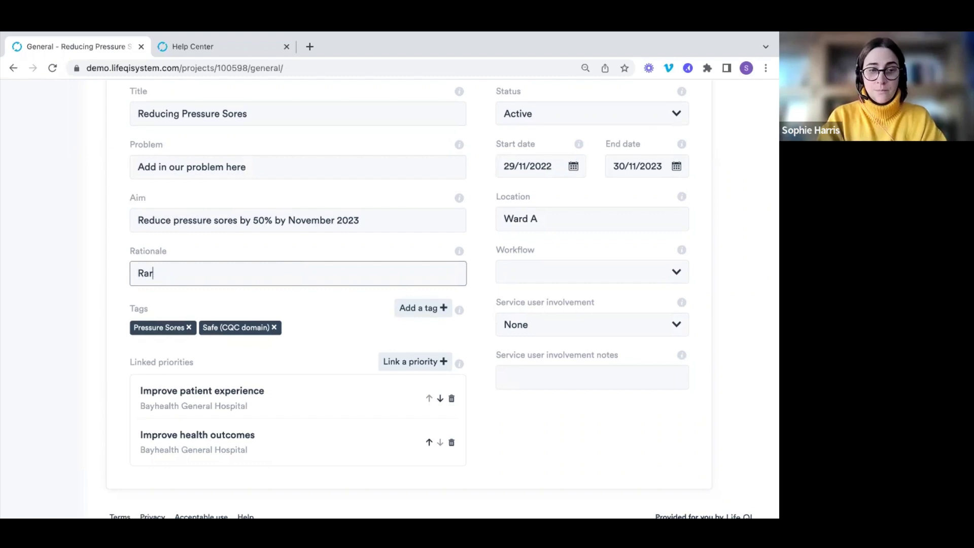
type("tionale")
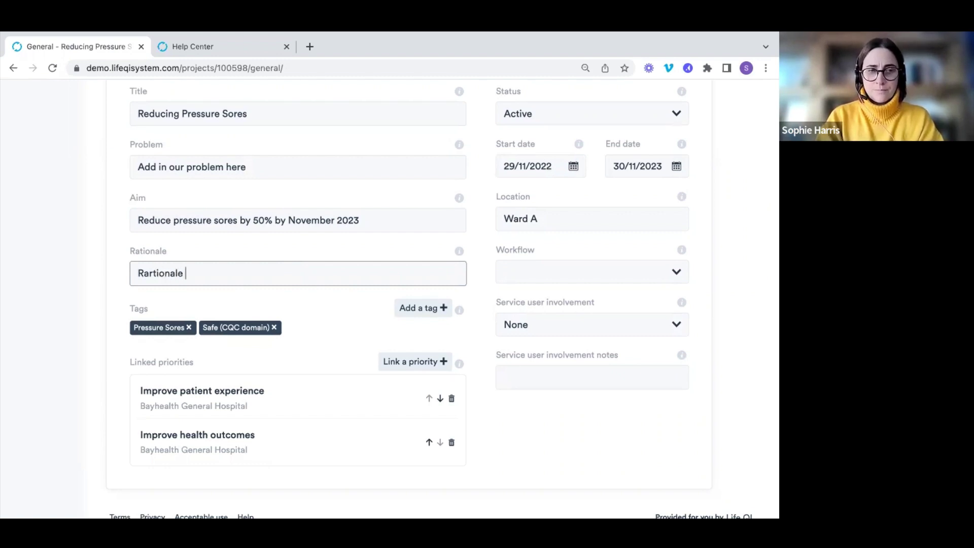
left_click(152, 273)
key("BackSpace")
- Try the service user involvement option Little I and return the choice to None
scroll(251, 263, "down", 1)
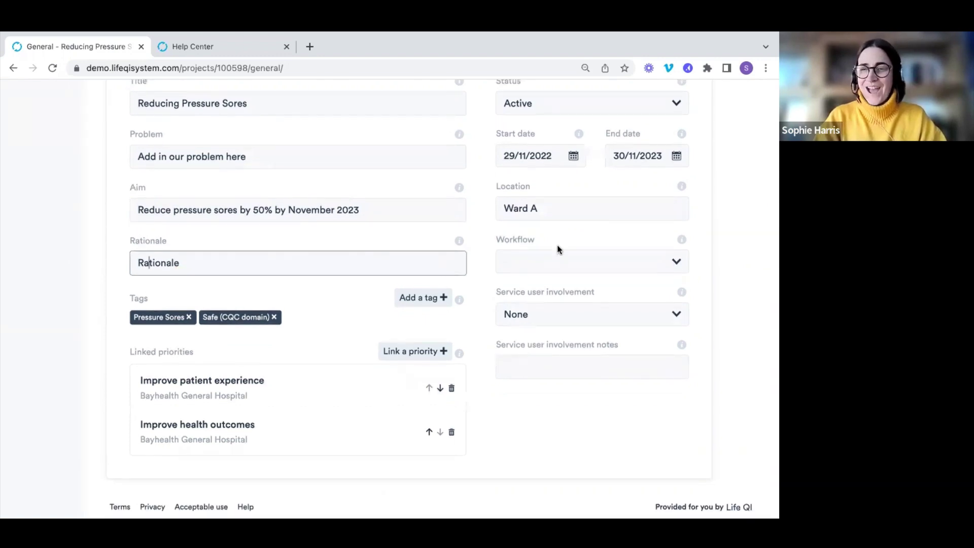
left_click(574, 320)
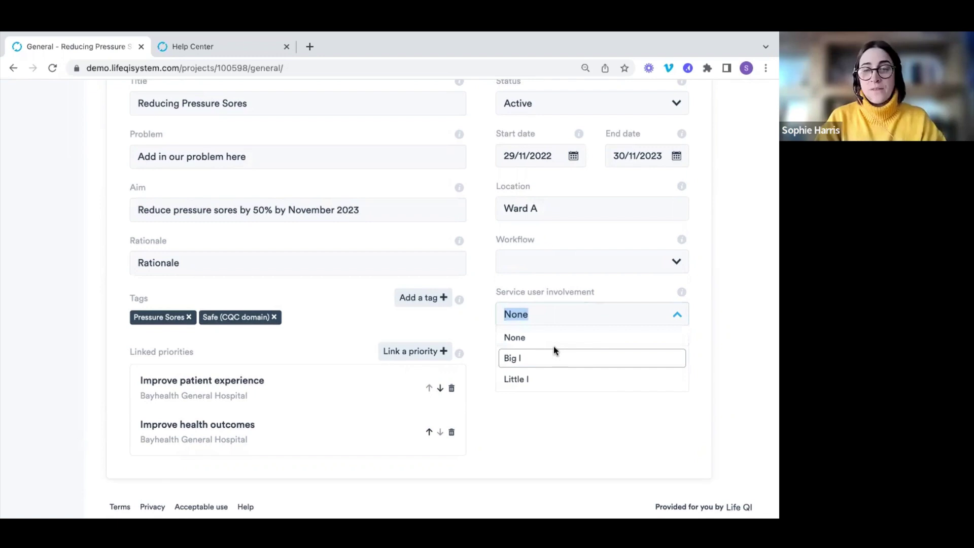
left_click(549, 380)
left_click(549, 314)
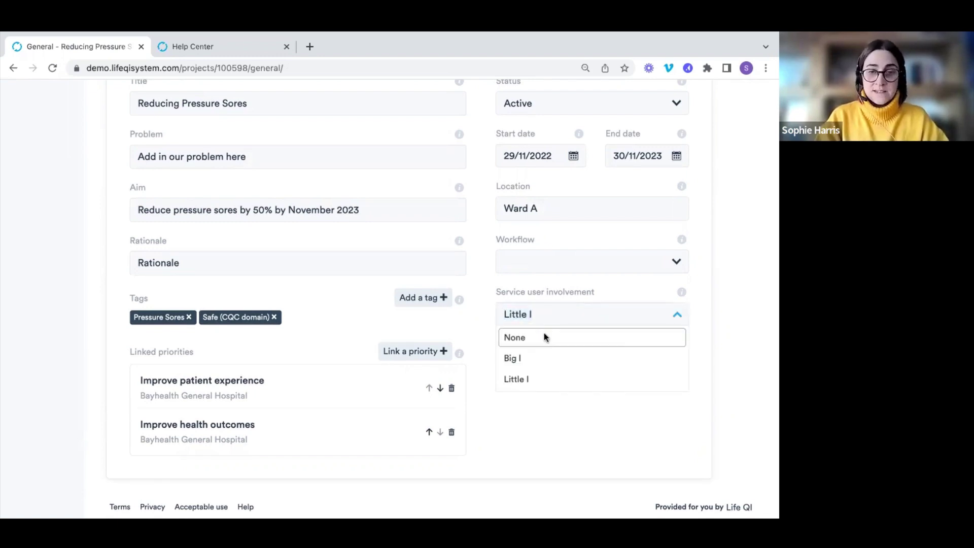
left_click(546, 338)
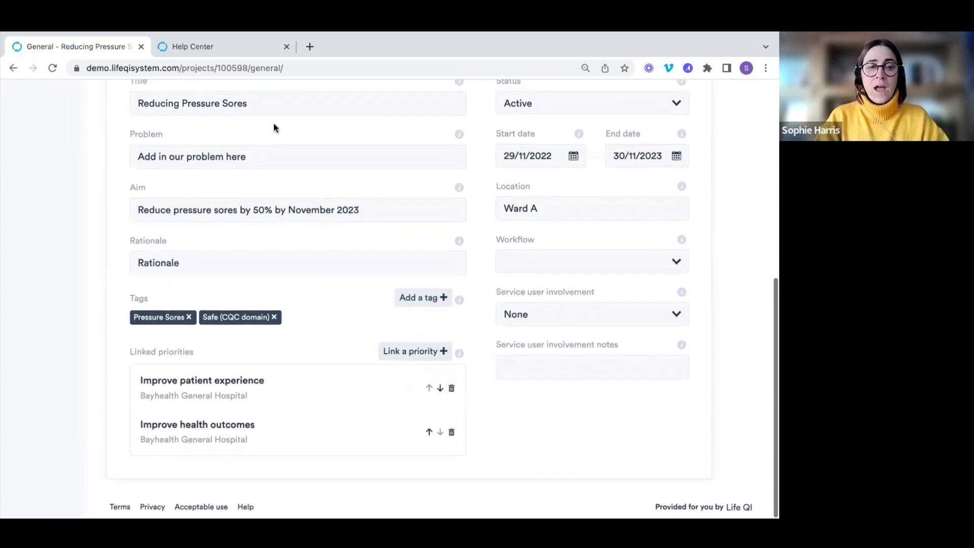
- Check the problem text and save the edited project details
left_click(282, 153)
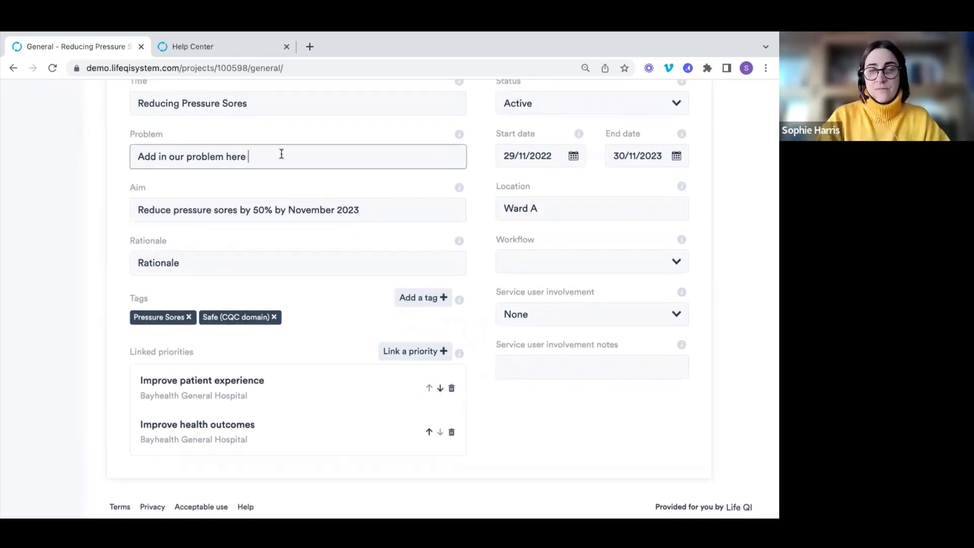
scroll(281, 155, "up", 3)
left_click(646, 200)
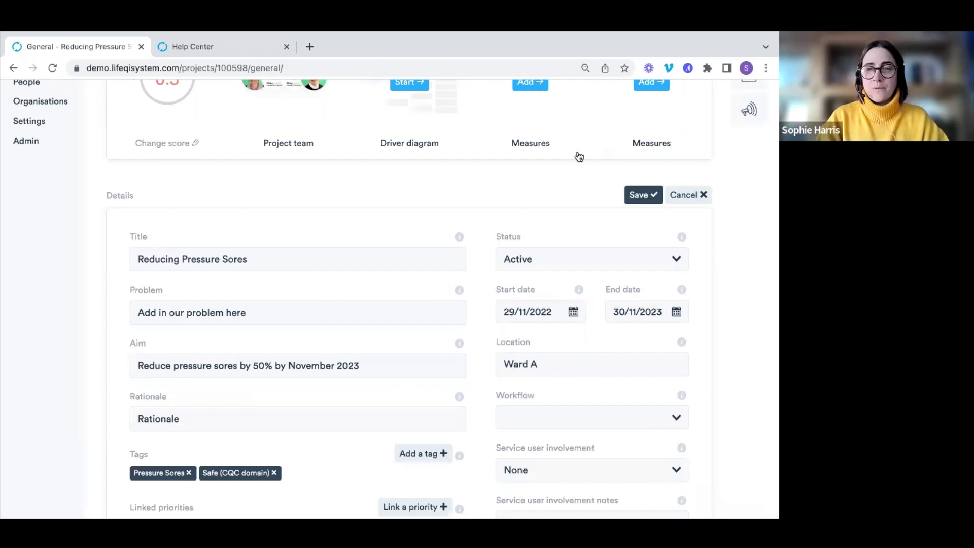
- Reload the project page and dismiss the project guide tip about adding measures
scroll(396, 192, "up", 4)
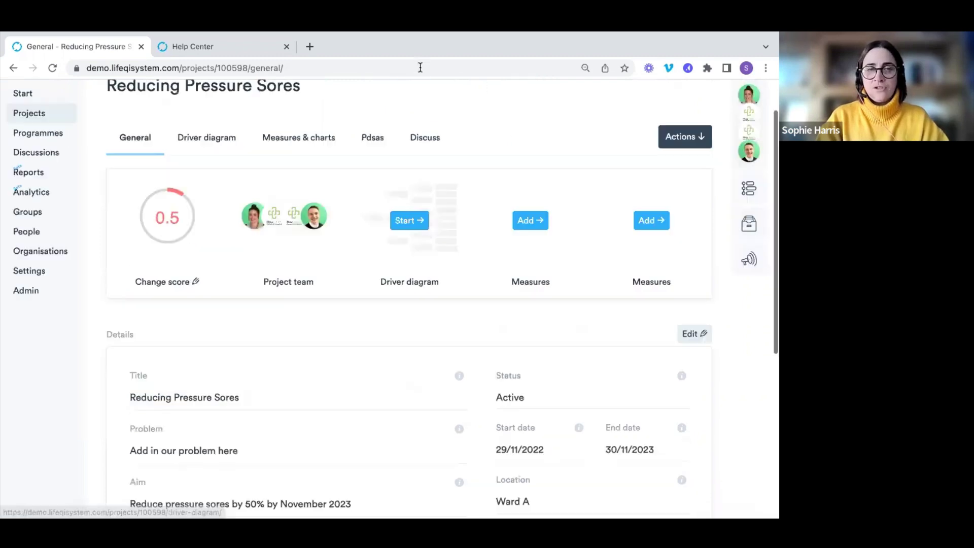
left_click(420, 67)
key("Return")
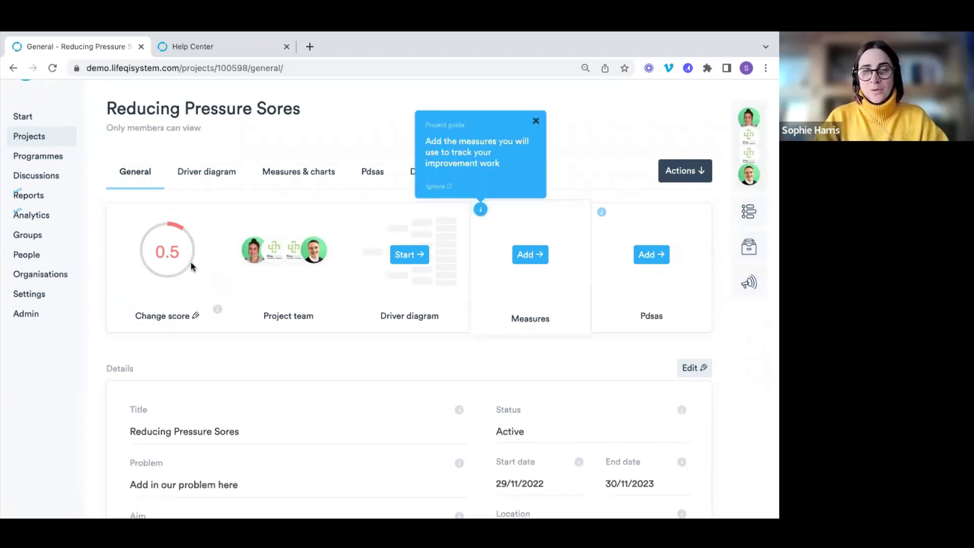
left_click(440, 190)
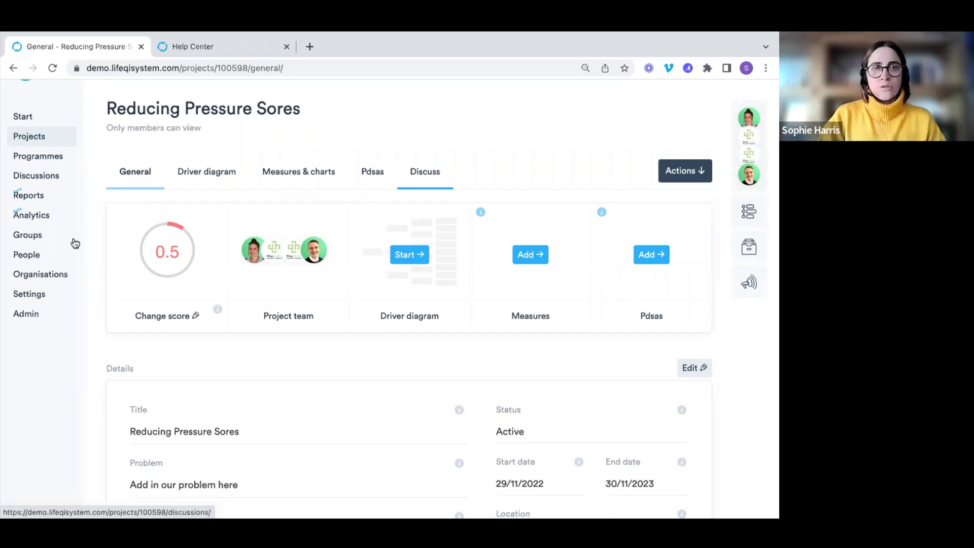
- Open the progress score options and read the descriptions of Planning for the project has begun, Changes tested, but no improvement, and Modest improvement
left_click(176, 325)
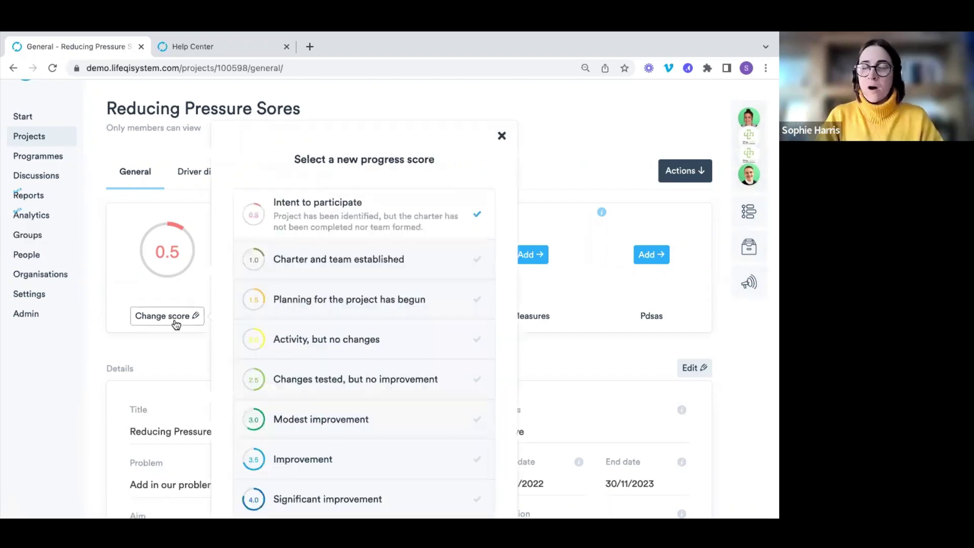
scroll(367, 290, "down", 2)
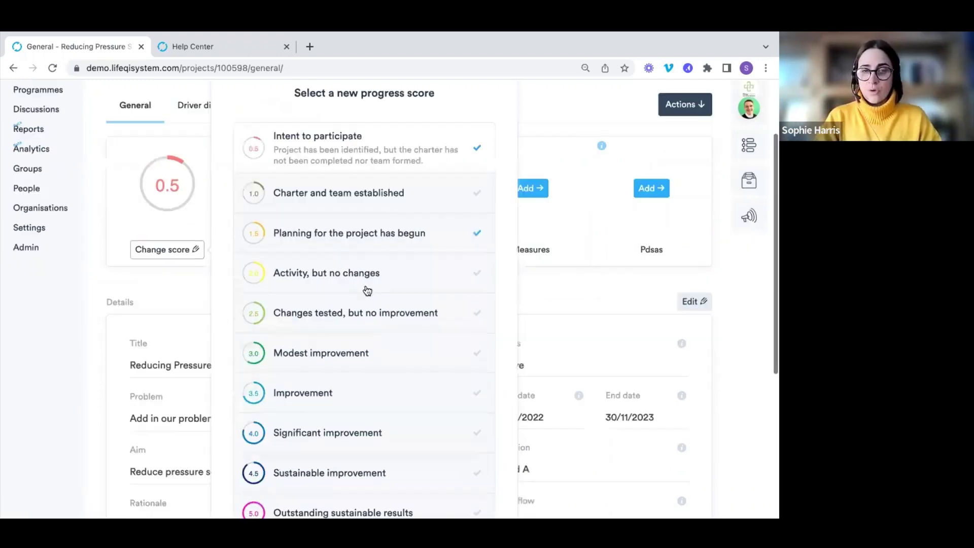
left_click(333, 213)
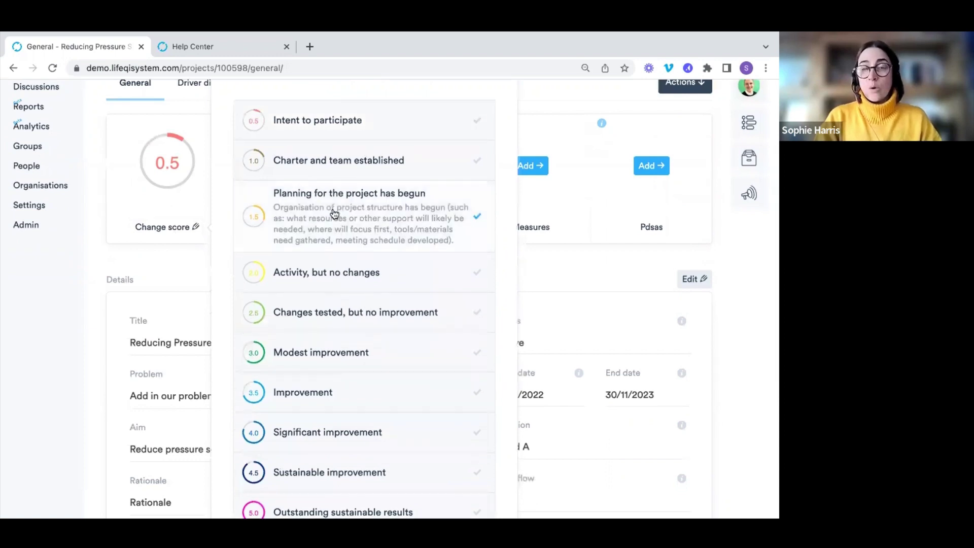
scroll(330, 218, "down", 2)
left_click(327, 219)
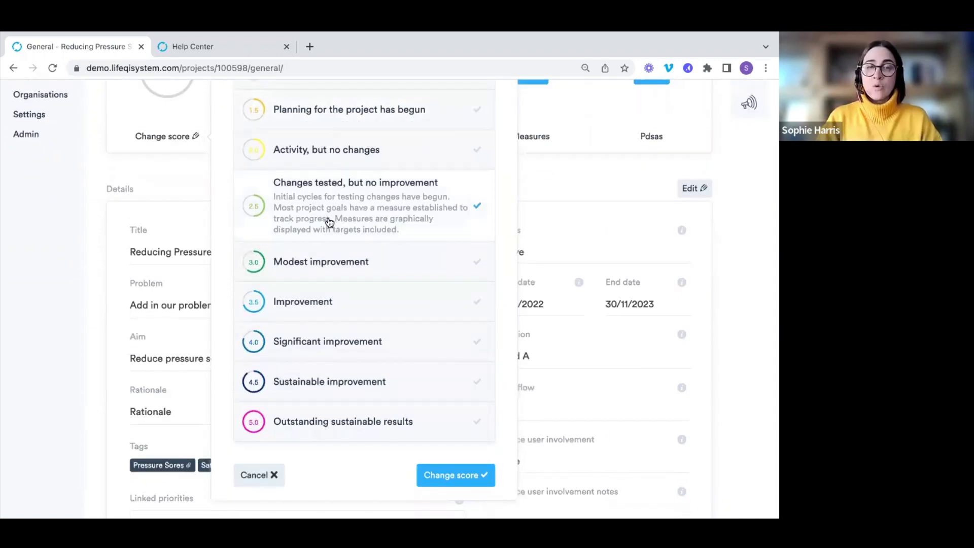
left_click(358, 261)
scroll(328, 256, "down", 1)
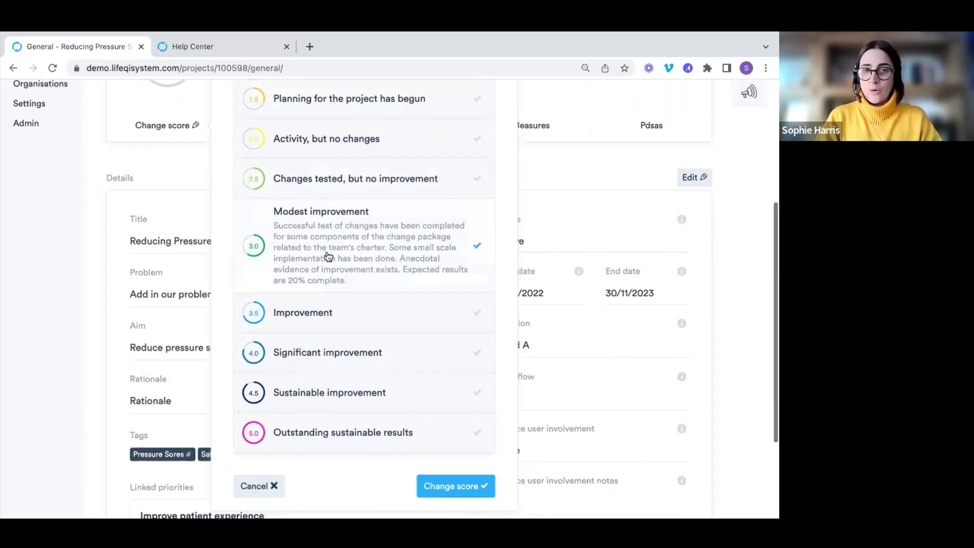
scroll(359, 178, "up", 2)
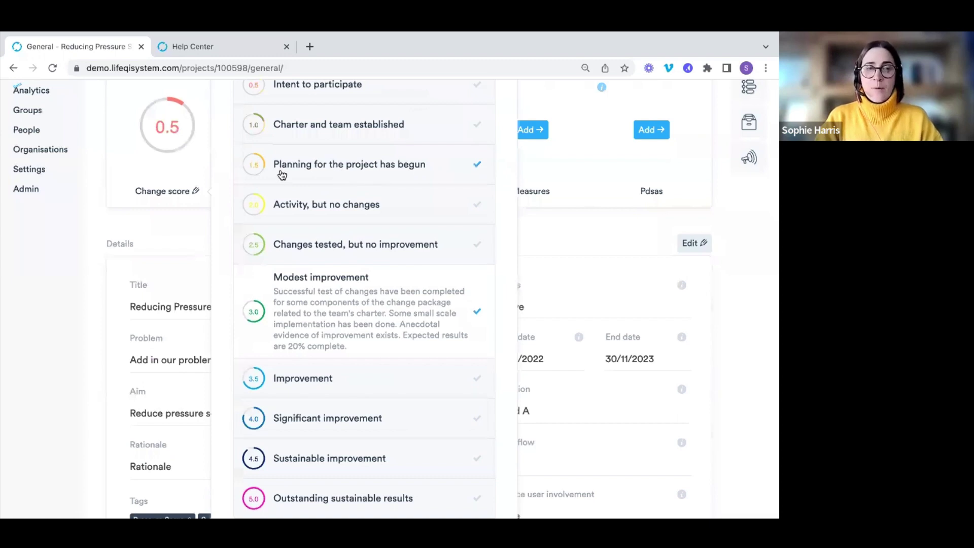
- Change the project's progress score to 1.0, Charter and team established
left_click(322, 131)
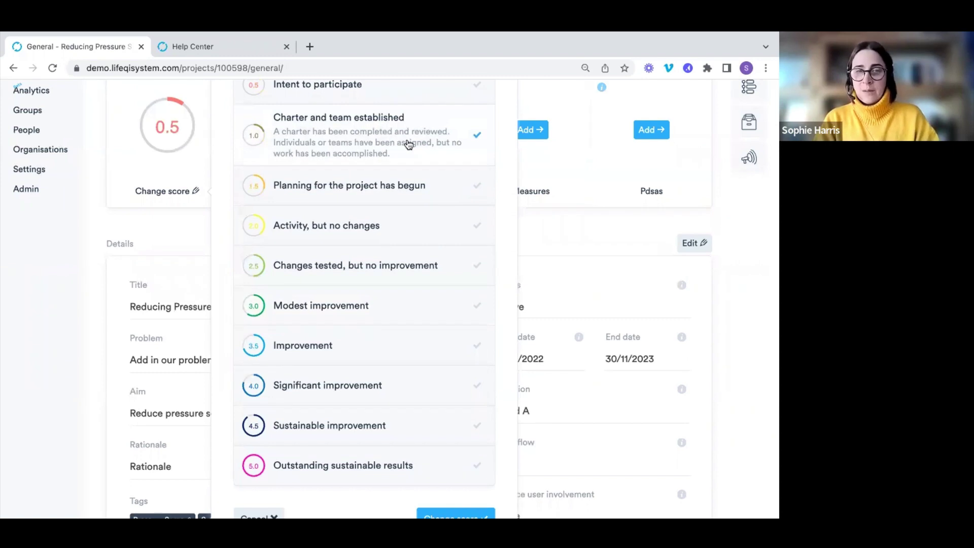
scroll(409, 144, "down", 2)
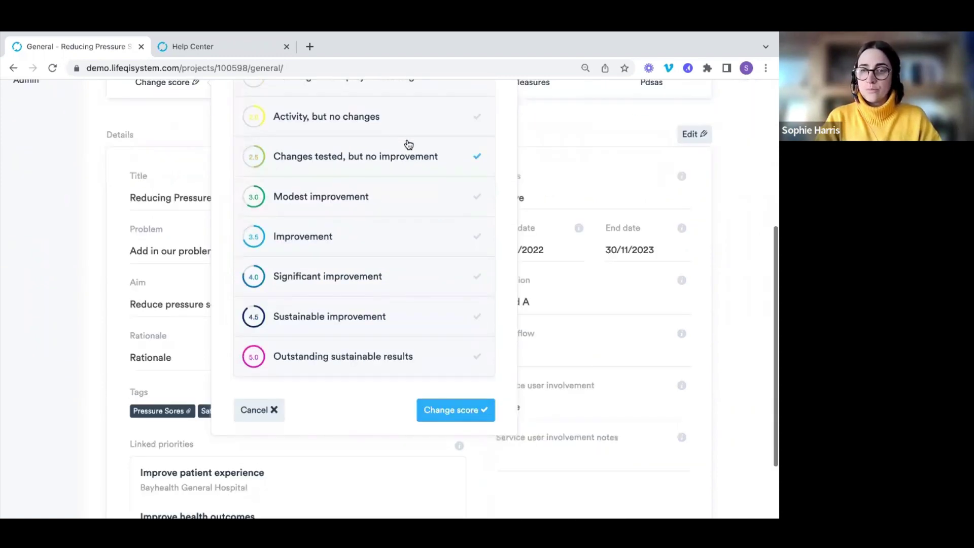
left_click(459, 416)
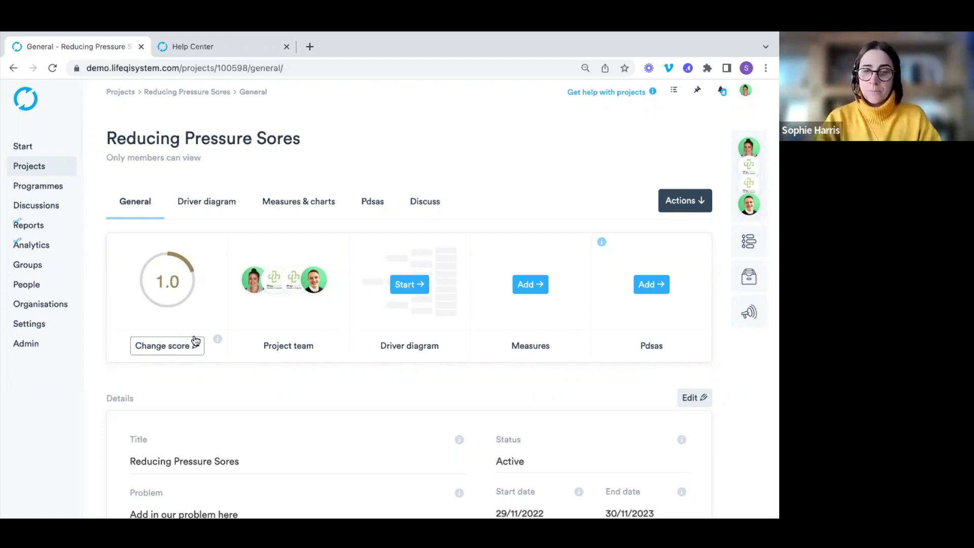
- Open the project's driver diagram for editing and add a primary driver named Primary 1 to the aim
left_click(208, 208)
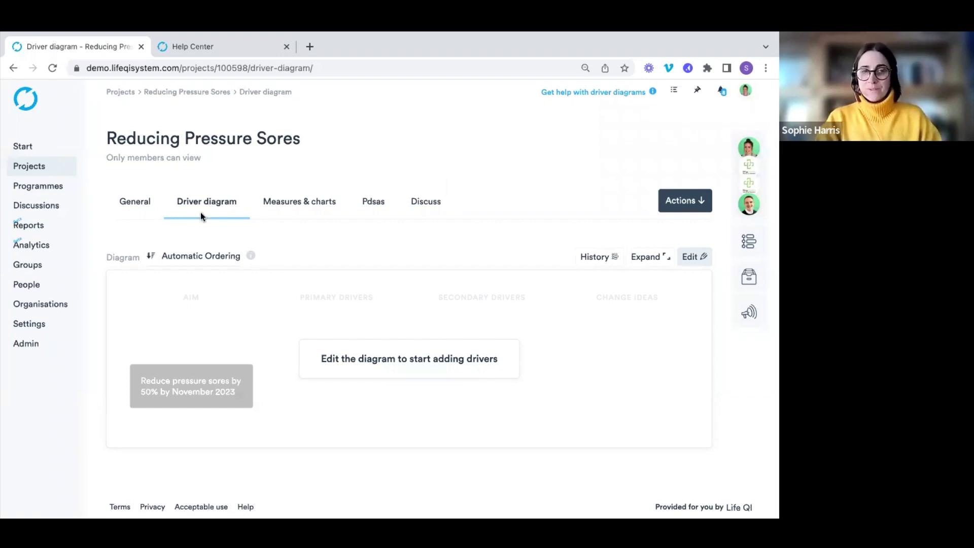
left_click(699, 260)
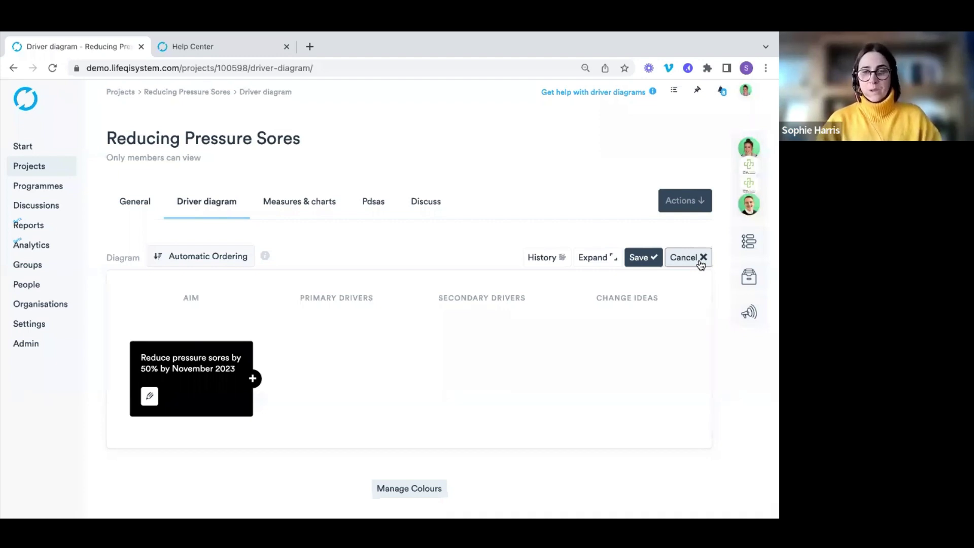
scroll(531, 242, "down", 2)
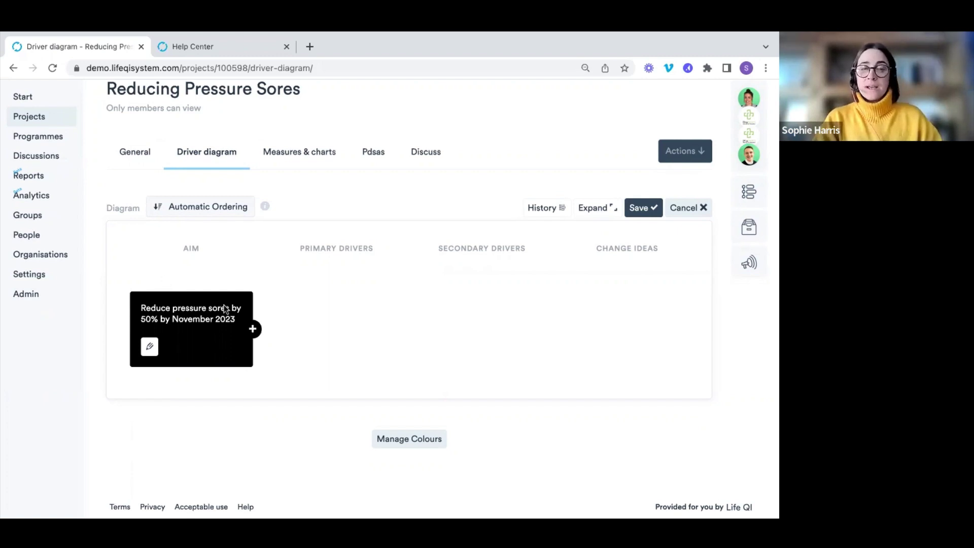
left_click(253, 329)
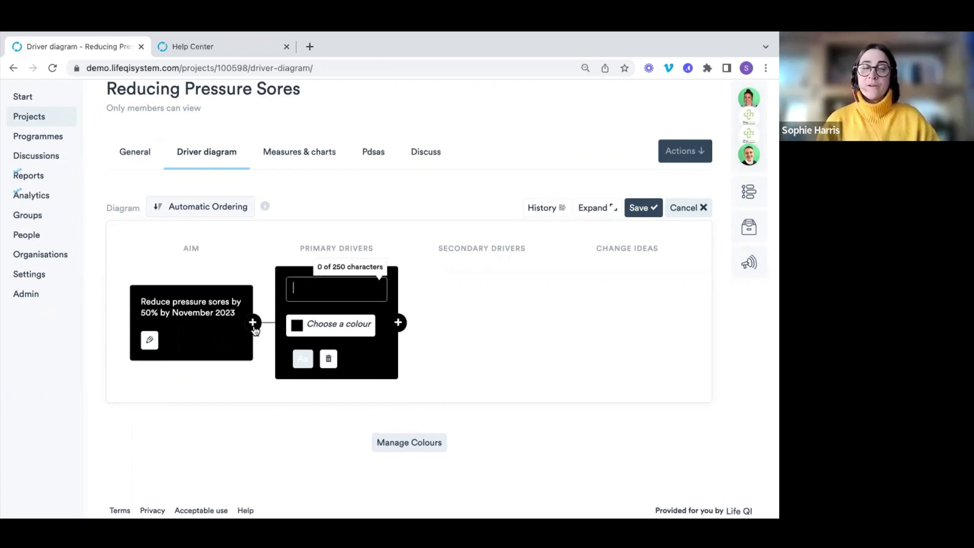
type("Primary 1")
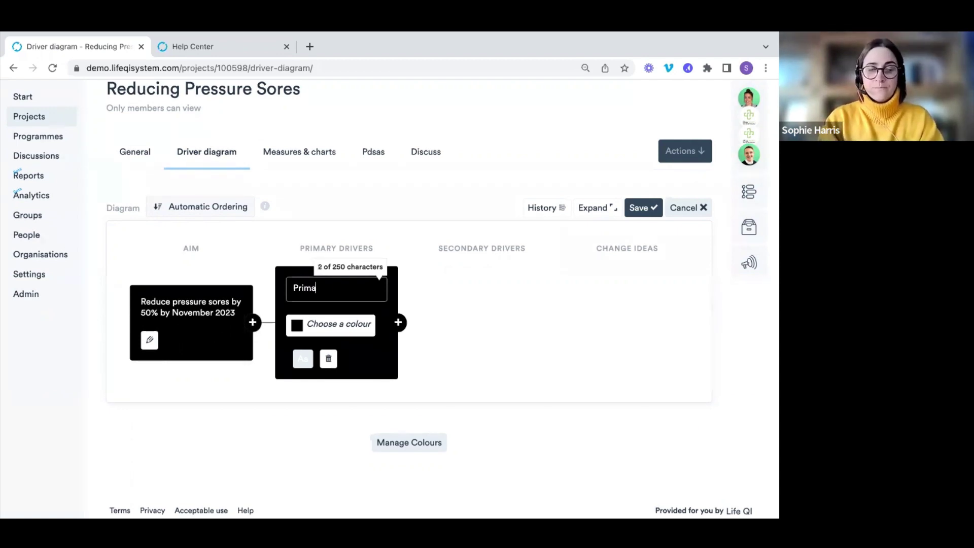
- Add a second primary driver to the aim, reusing the first driver's text and naming it Primary 2
triple_click(304, 289)
key("ctrl+c")
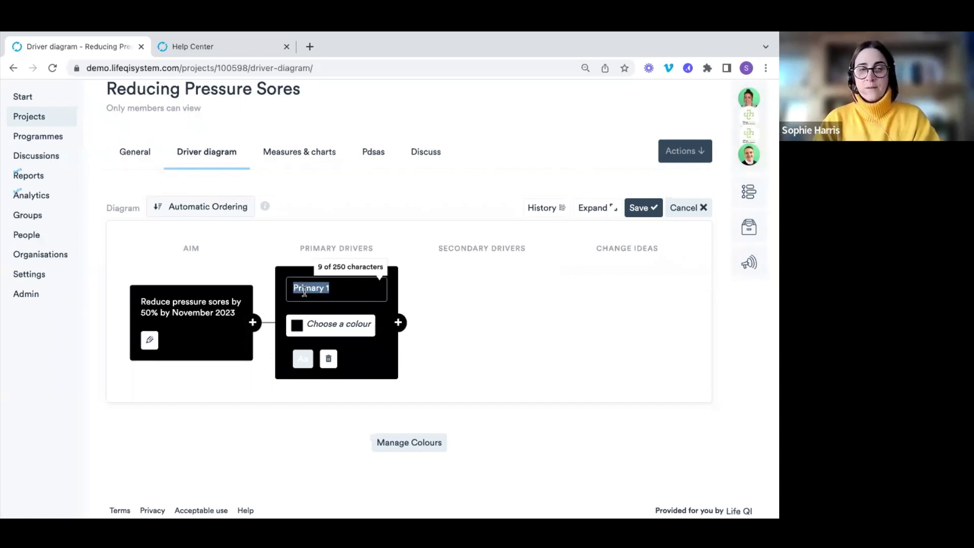
left_click(253, 323)
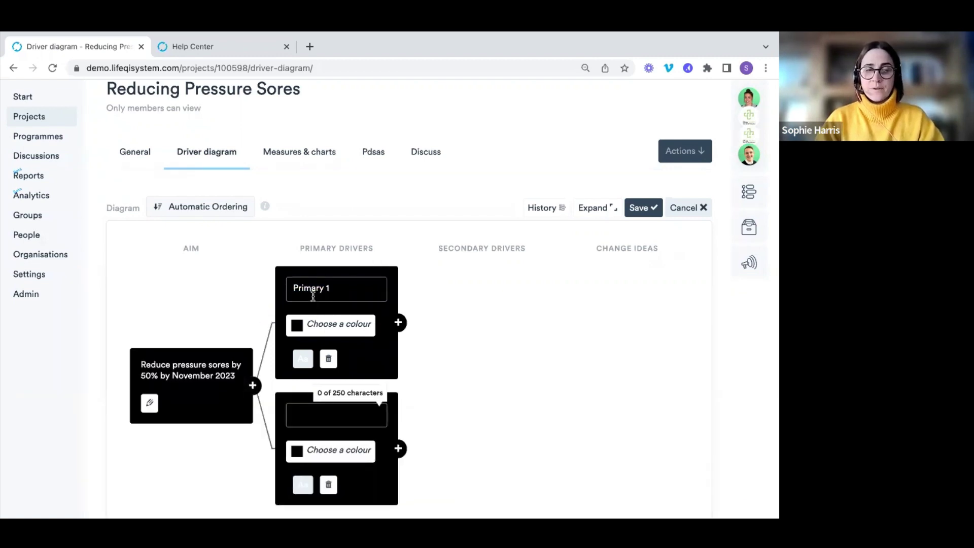
scroll(313, 296, "down", 2)
key("ctrl+v")
key("BackSpace")
type("2")
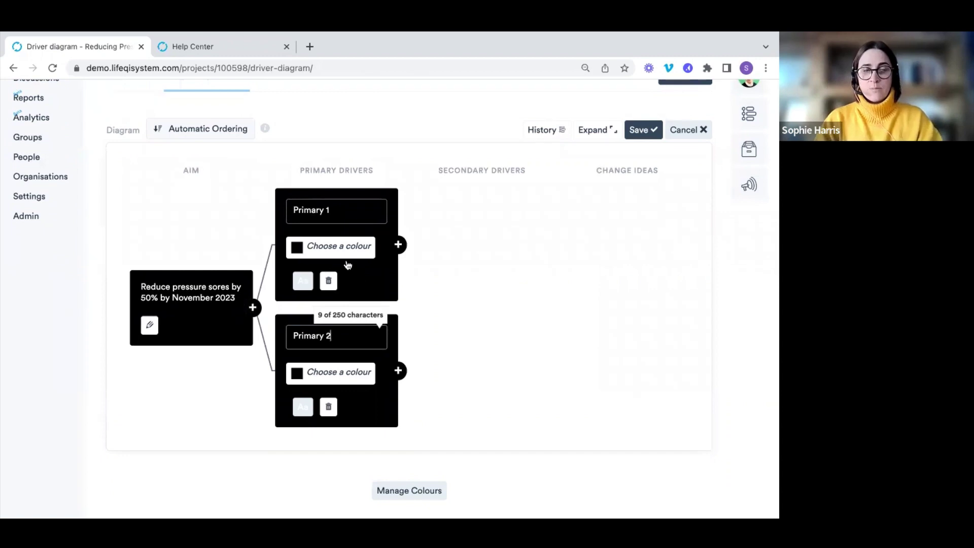
- Add a third primary driver named Primary 3 to the aim
left_click(255, 310)
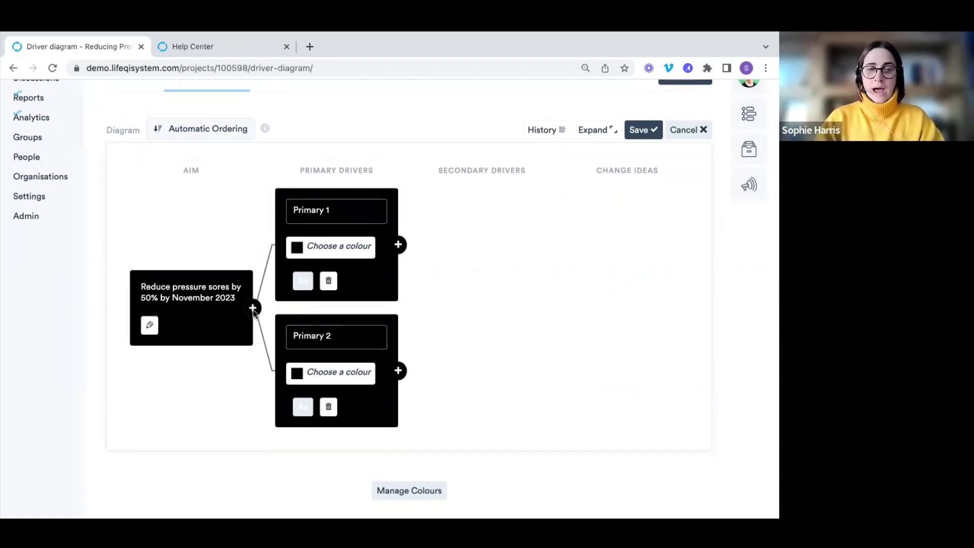
type("Primary ")
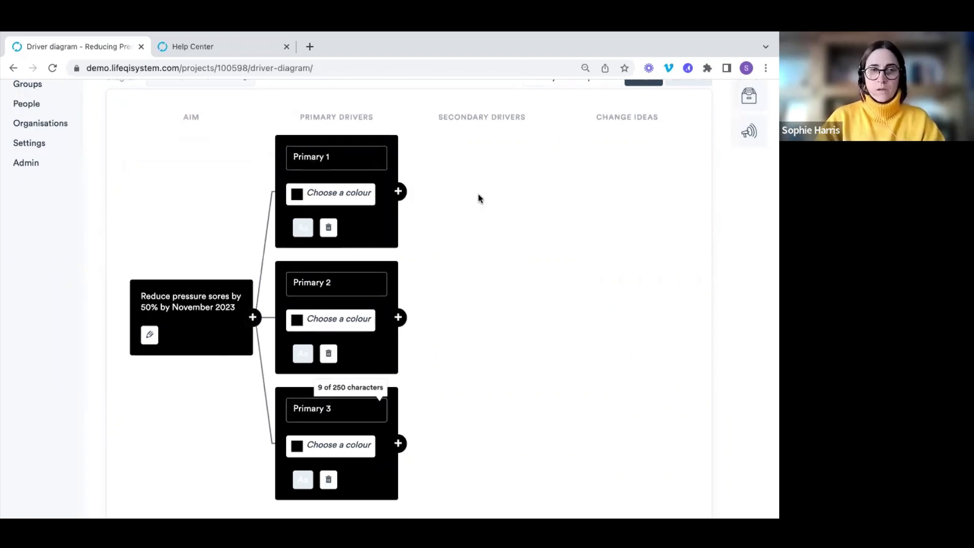
type("3")
scroll(366, 233, "down", 2)
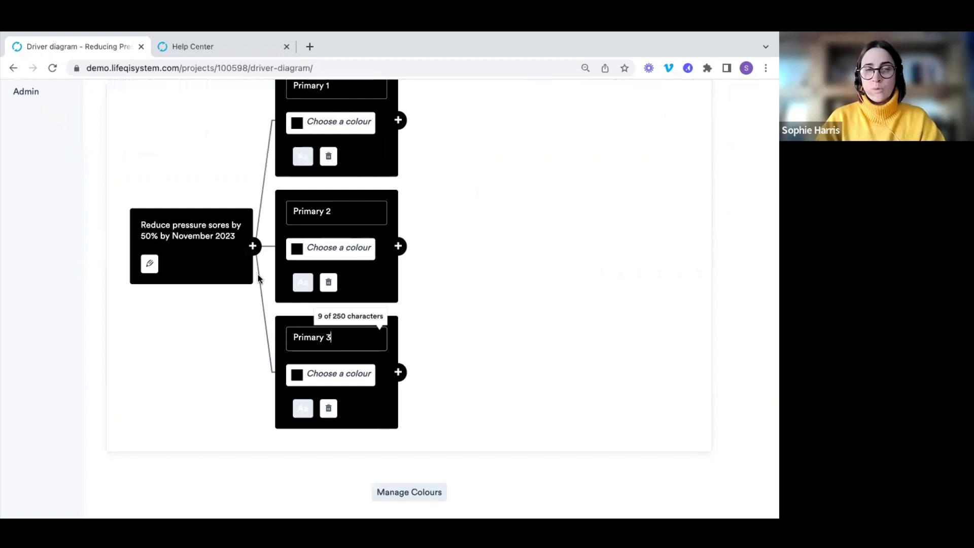
- Add a secondary driver named Secondary 1 to the Primary 1 driver
scroll(338, 274, "up", 2)
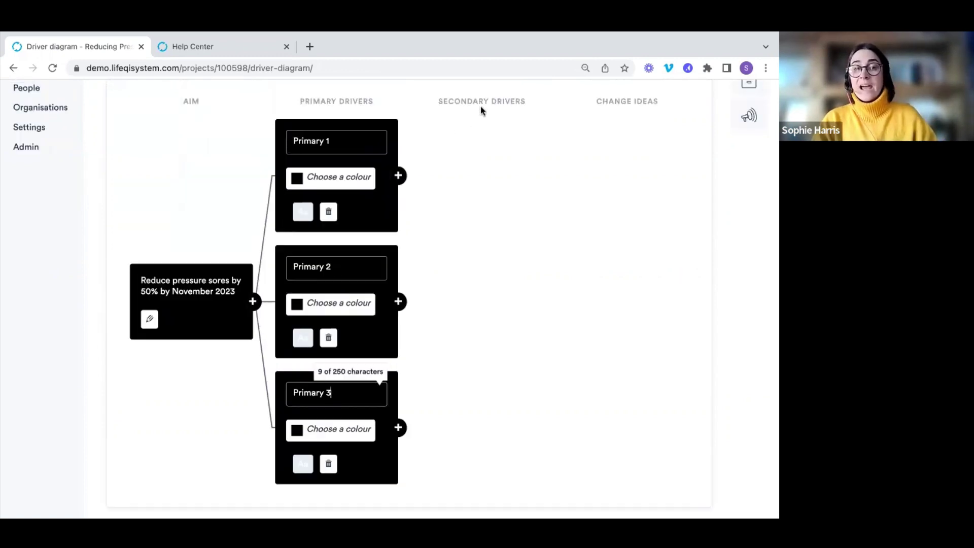
left_click(399, 176)
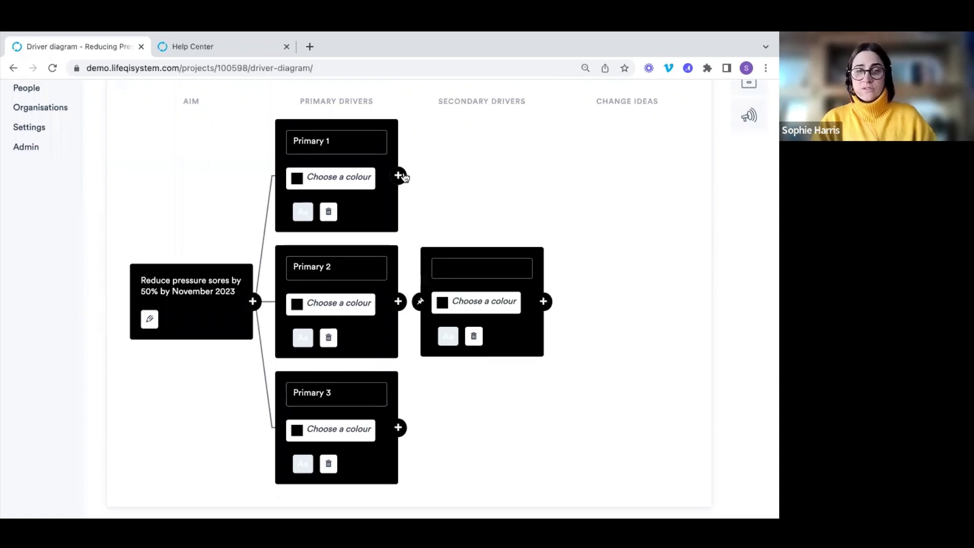
type("S")
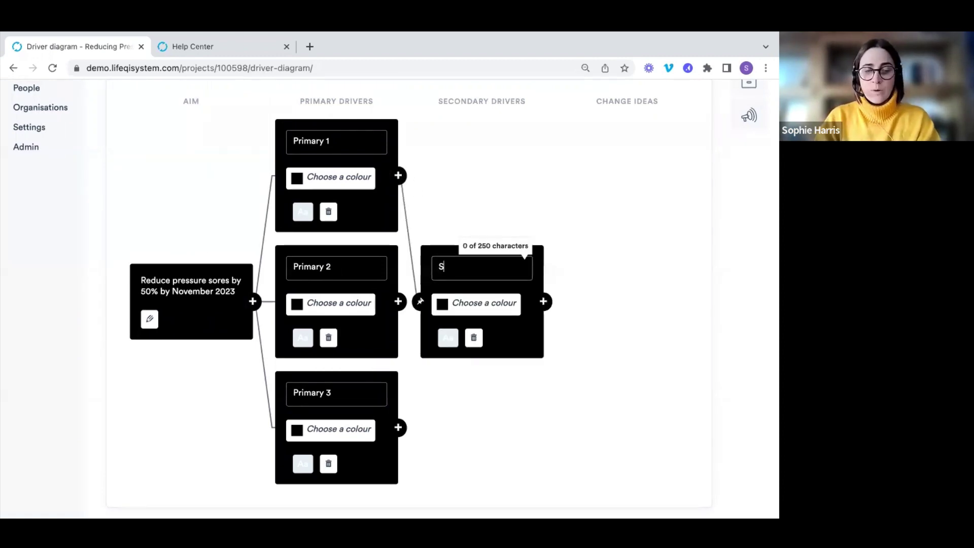
type("econdary 1")
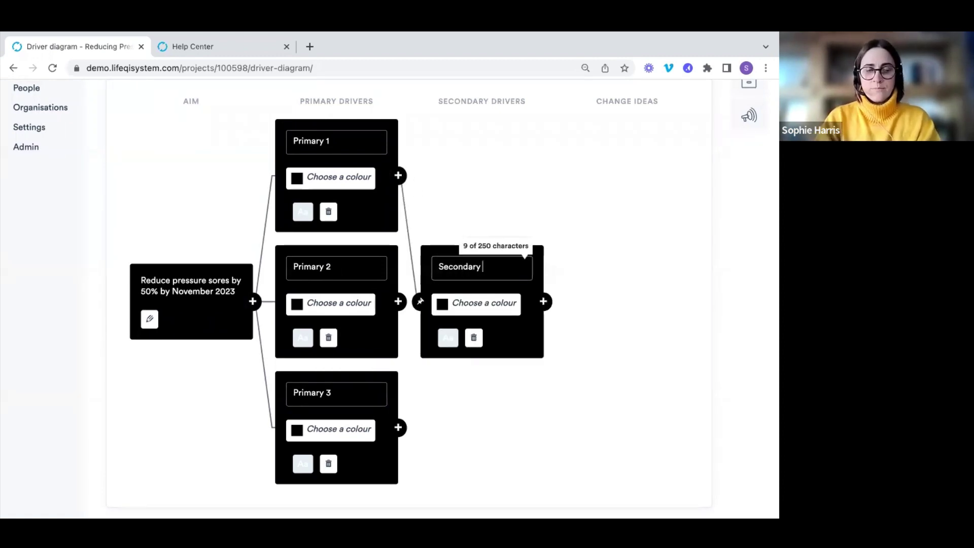
- Add a secondary driver named Secondary 2 to the Primary 2 driver
left_click(398, 302)
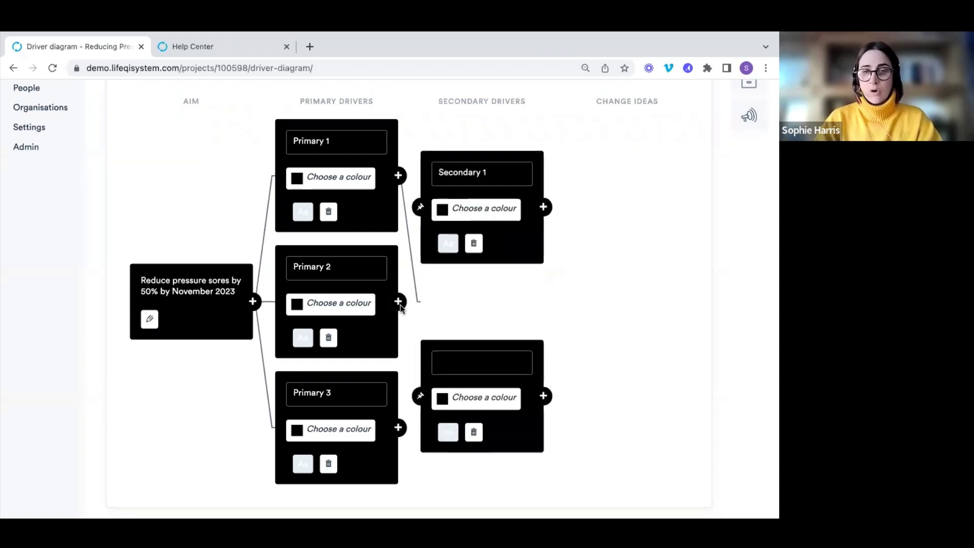
type("Primary 1")
key("BackSpace")
key("BackSpace")
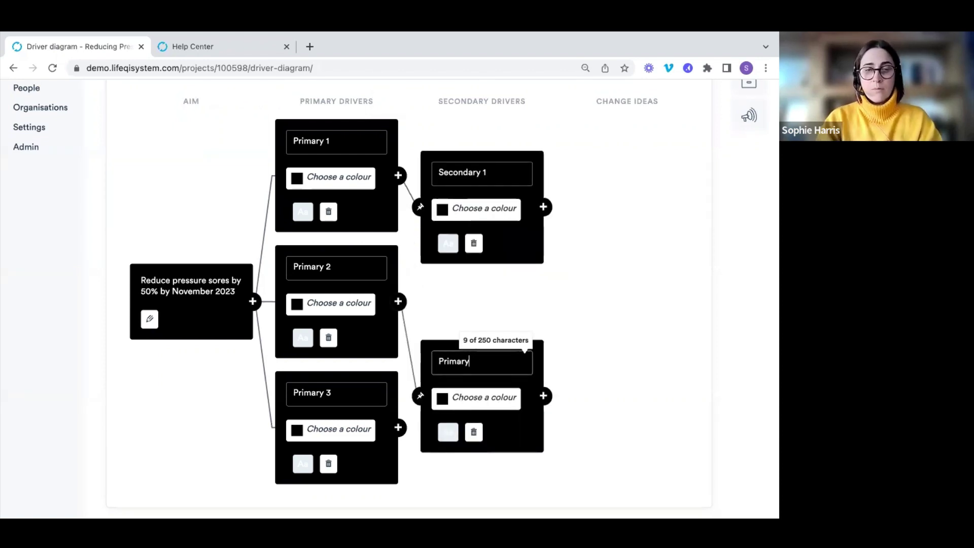
key("BackSpace")
type("Secondary 2")
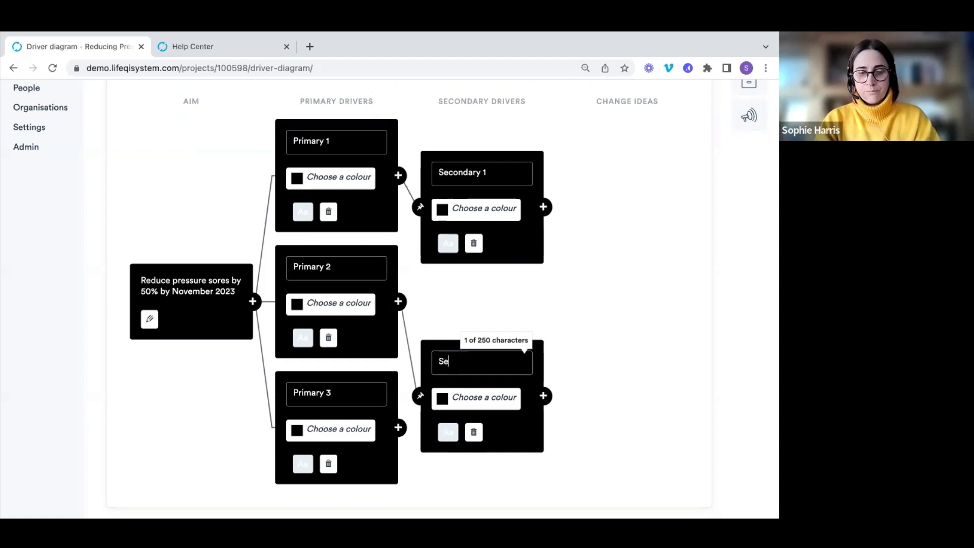
- Add a secondary driver to Primary 3, reusing the text of Secondary 2 and naming it Secondary 3
triple_click(477, 363)
key("ctrl+c")
scroll(393, 302, "down", 1)
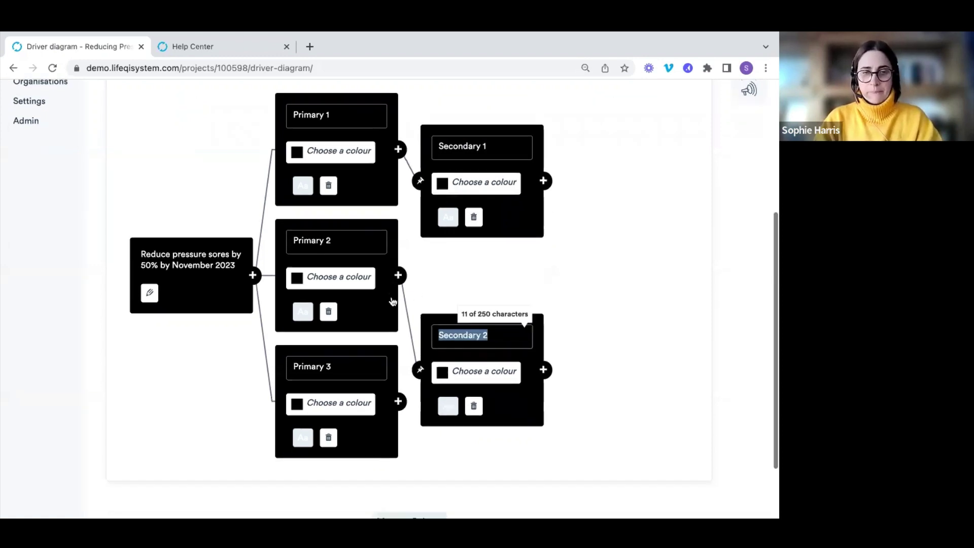
scroll(393, 304, "down", 2)
left_click(399, 322)
left_click(447, 297)
key("ctrl+v")
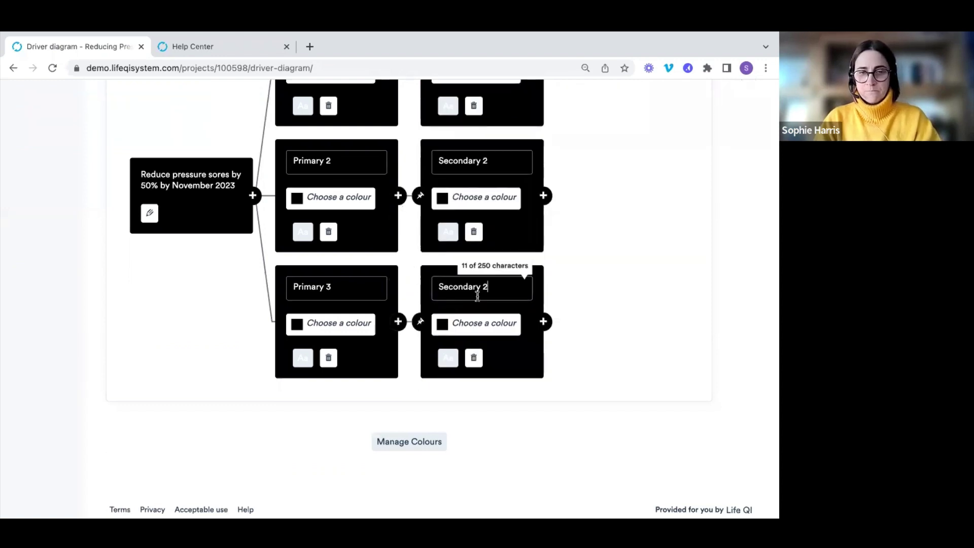
type("3")
- Add two change ideas, Change 1 and Change 2, to the Secondary 1 driver
scroll(409, 267, "up", 2)
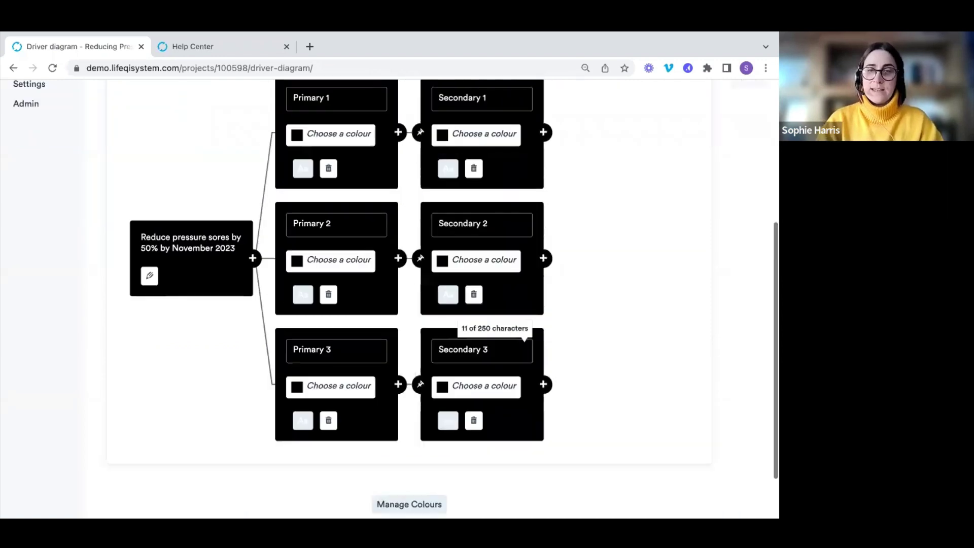
scroll(552, 163, "up", 1)
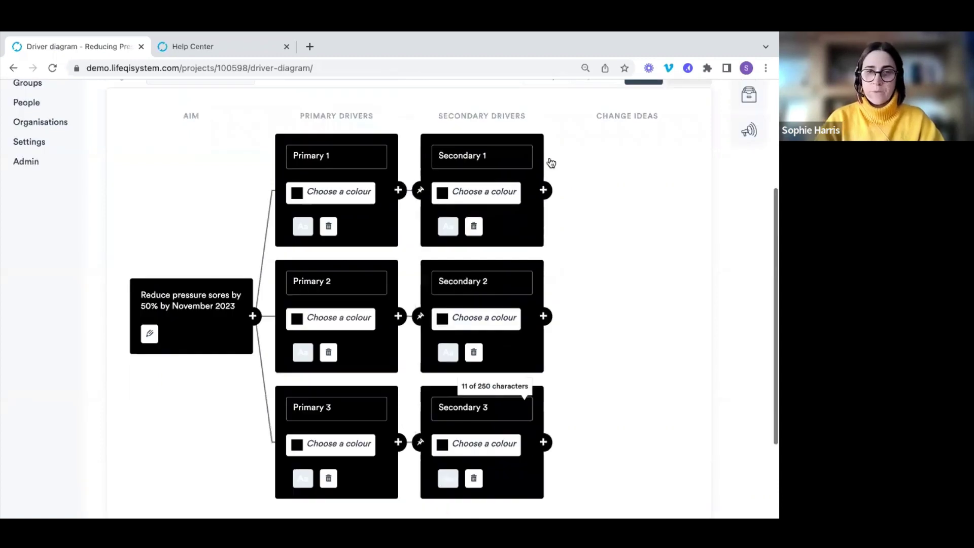
left_click(544, 190)
type("Change 1")
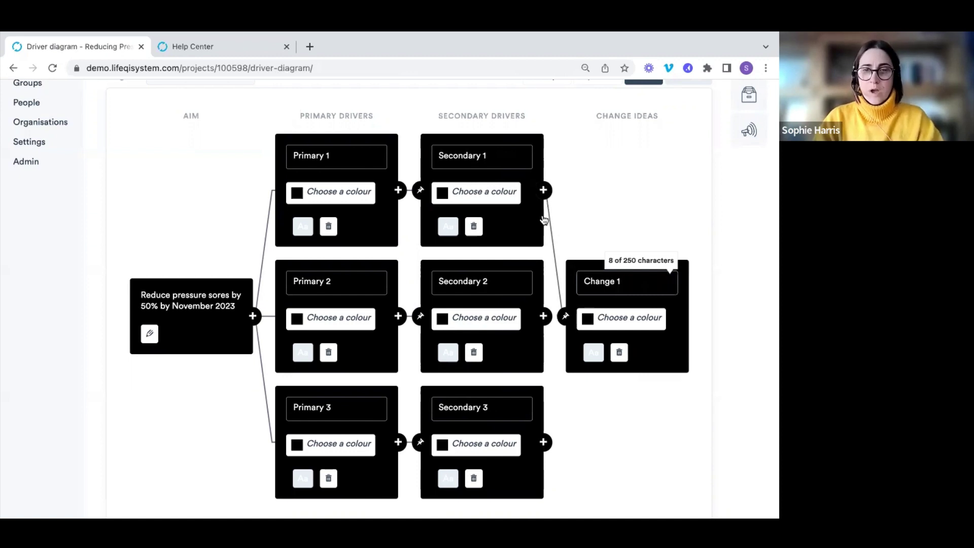
left_click(543, 190)
type("Change 2")
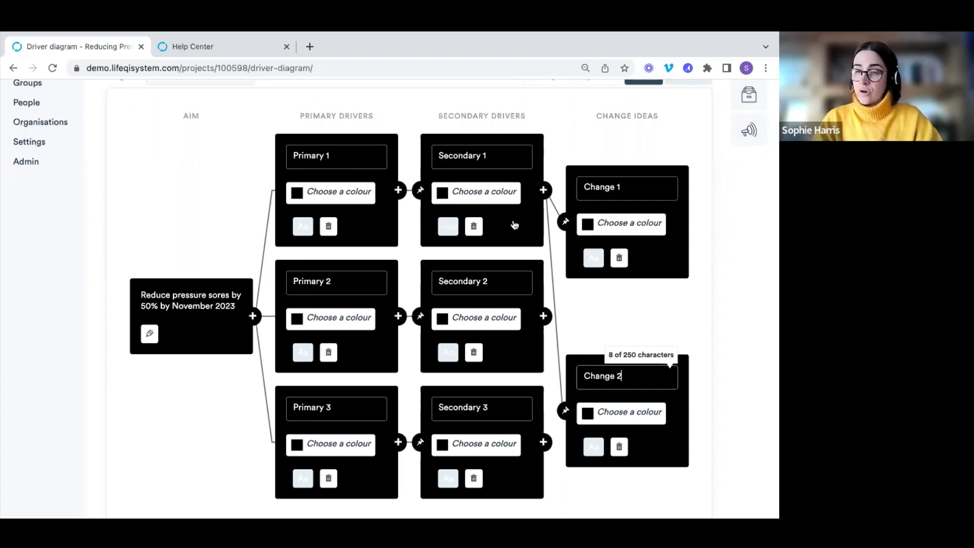
- Add a change idea named Change 3 to the Secondary 2 driver
scroll(515, 225, "down", 1)
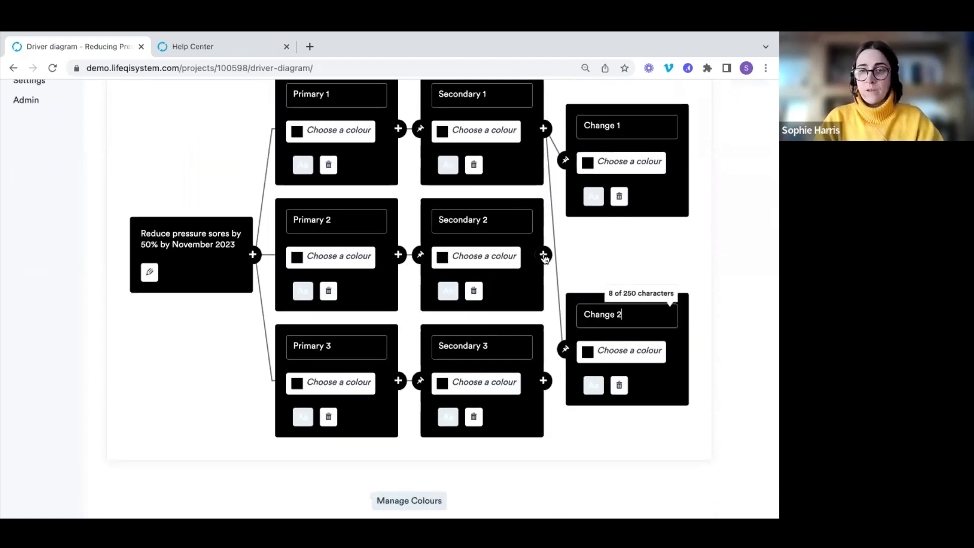
key("Return")
type("Change 3")
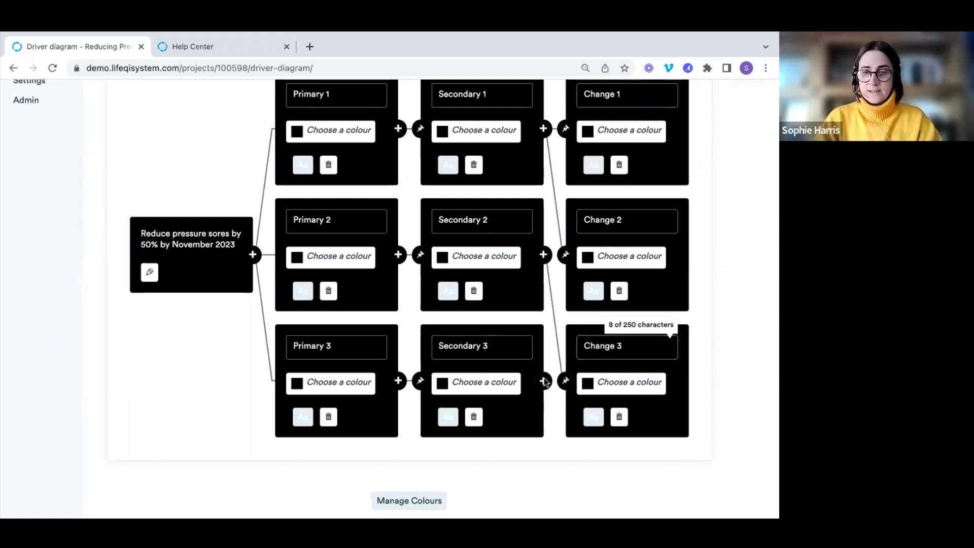
- Add a change idea named Change 4 to the Secondary 3 driver
key("Return")
type("Chnage 4")
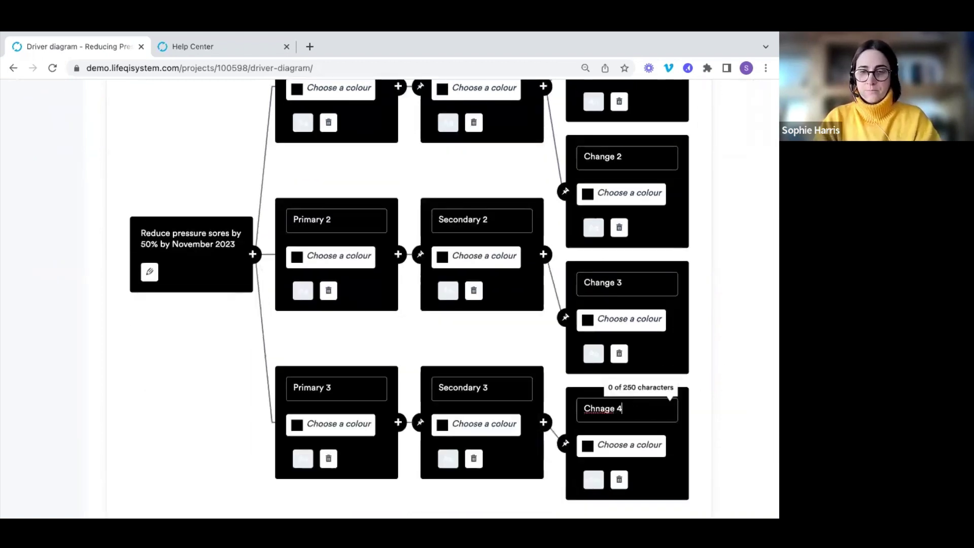
key("BackSpace")
key("BackSpace")
type("an")
- Save the driver diagram and view its finished layout
scroll(604, 354, "up", 1)
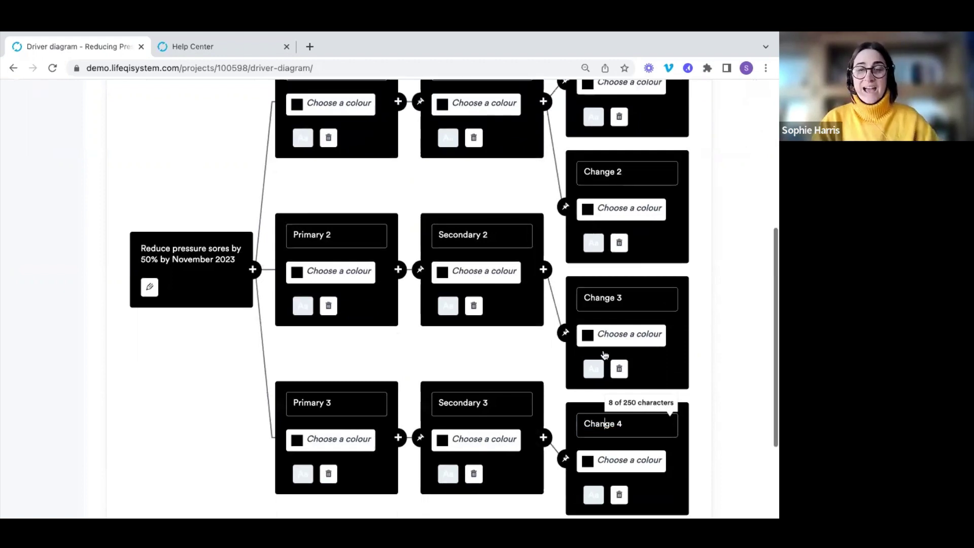
scroll(604, 354, "down", 2)
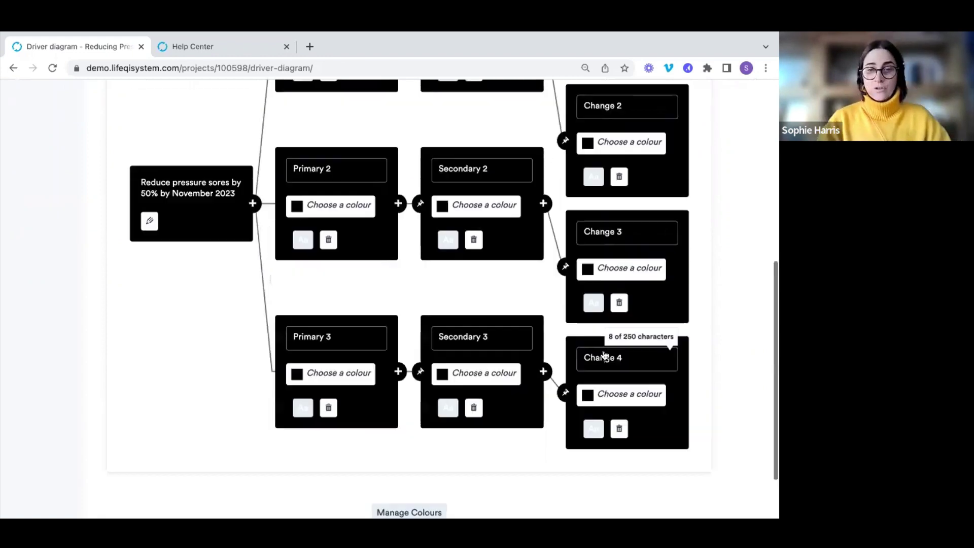
scroll(605, 354, "up", 7)
left_click(640, 257)
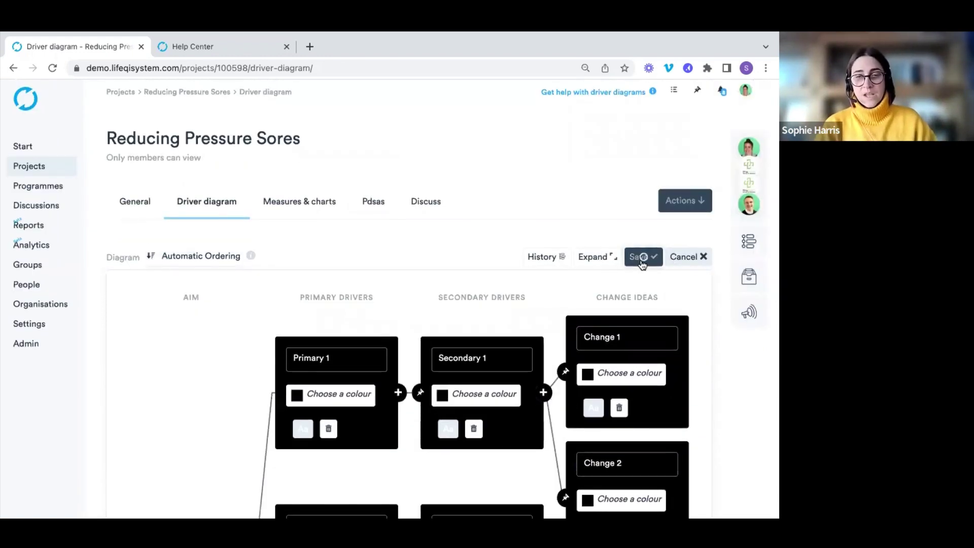
scroll(643, 264, "down", 1)
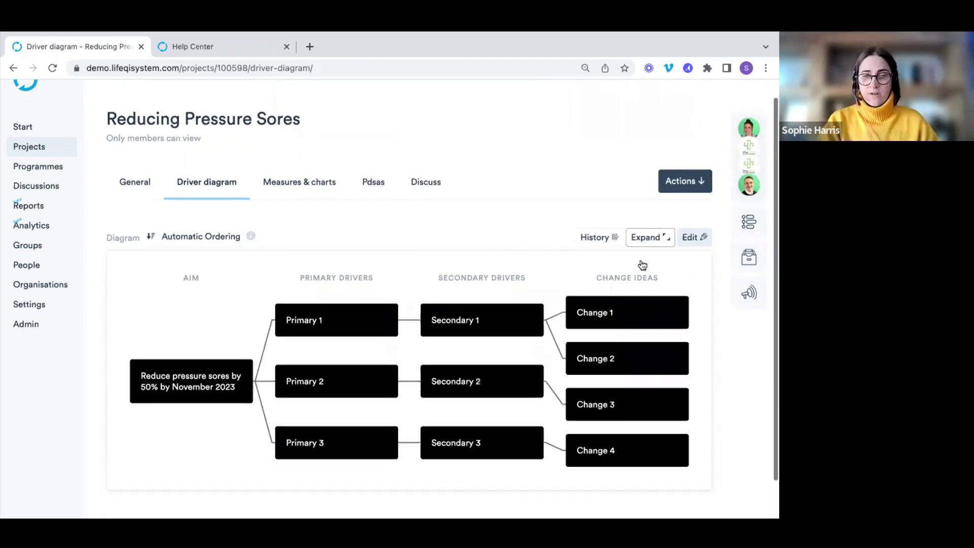
scroll(643, 265, "down", 2)
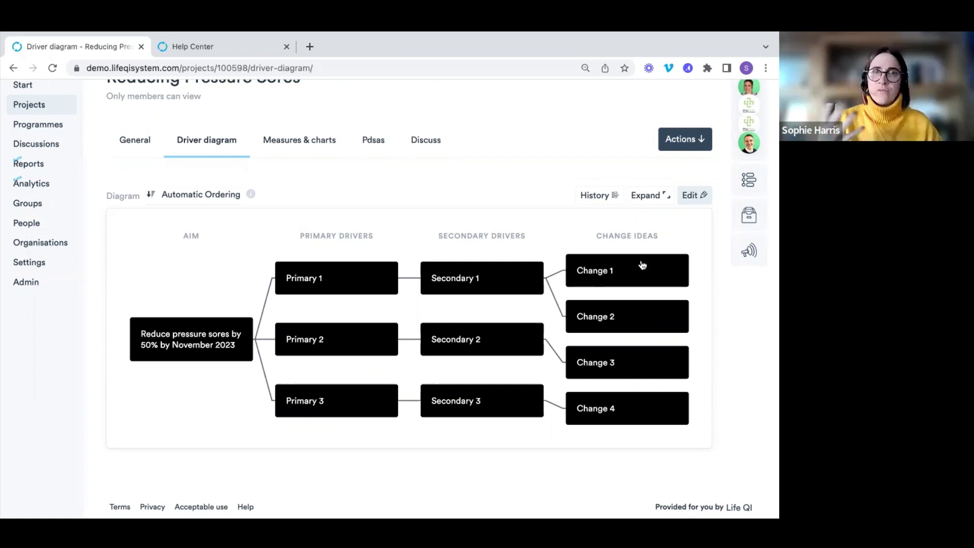
- Put the driver diagram back into editing and open its colour management options
left_click(689, 197)
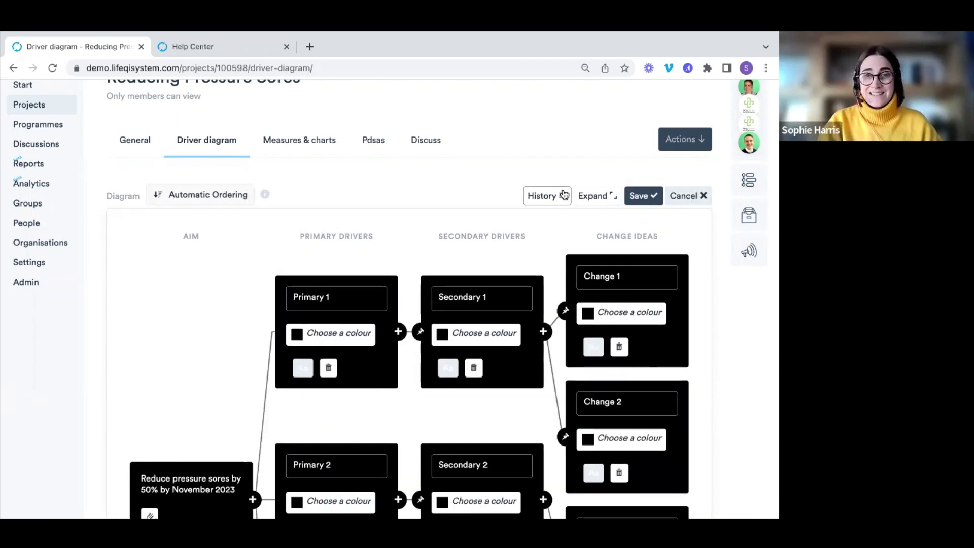
scroll(563, 193, "down", 1)
scroll(562, 189, "down", 7)
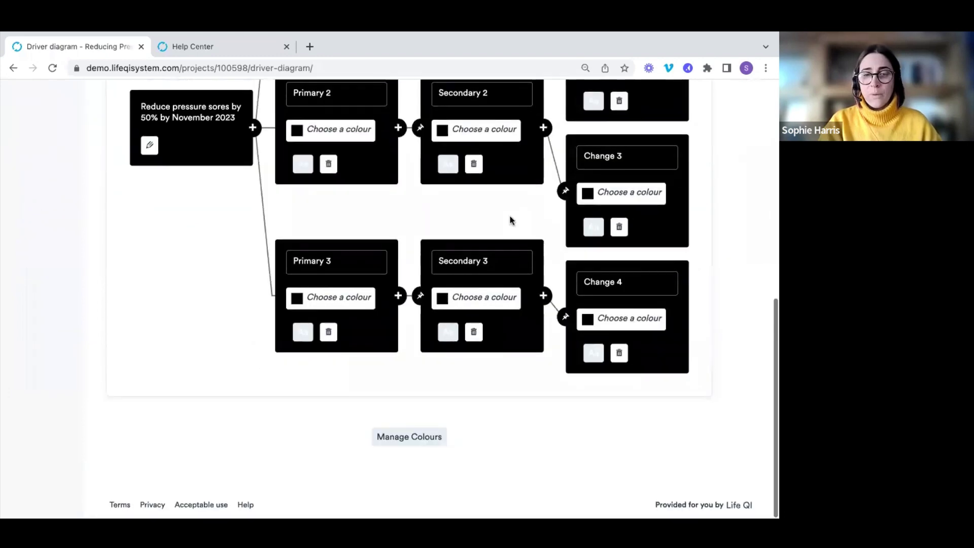
left_click(410, 438)
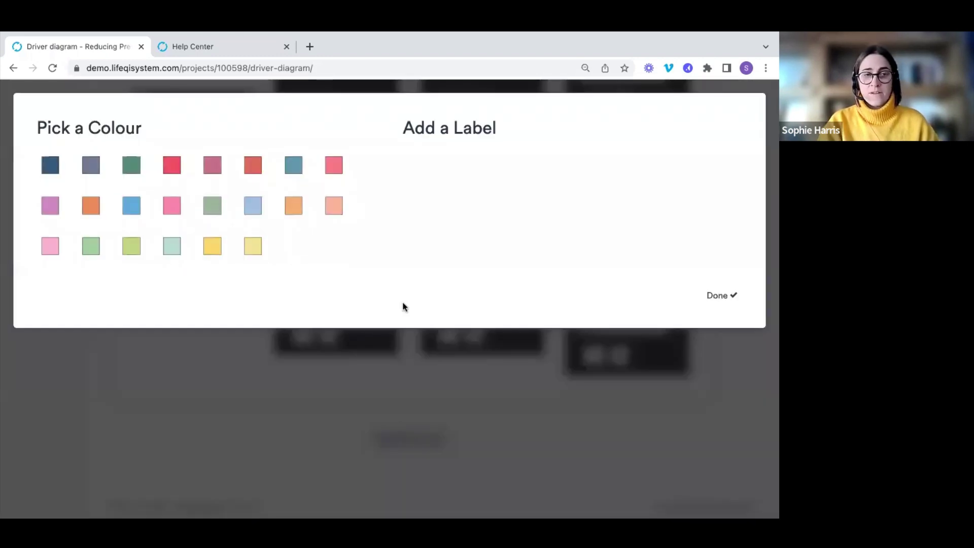
- Select teal, light orange and mauve as the driver diagram's colours
left_click(293, 165)
left_click(293, 206)
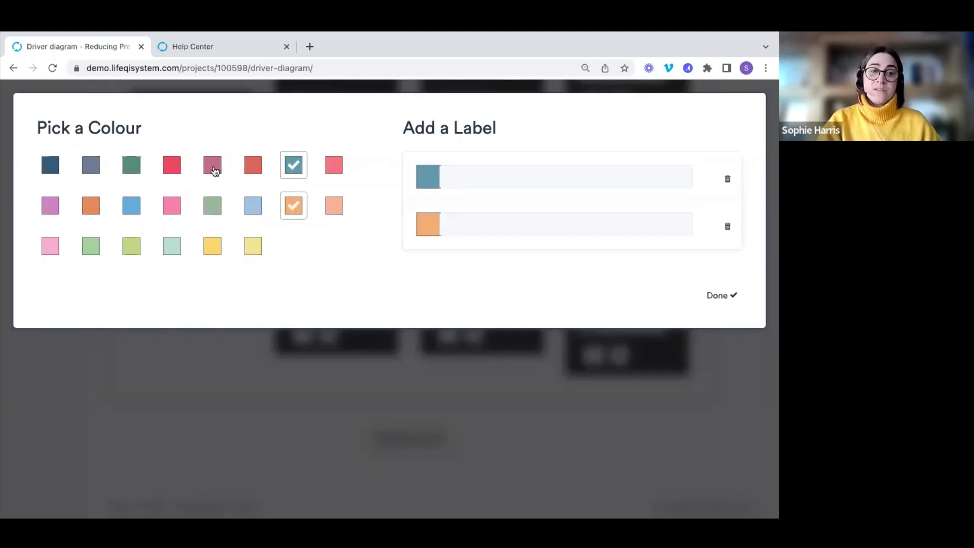
left_click(213, 169)
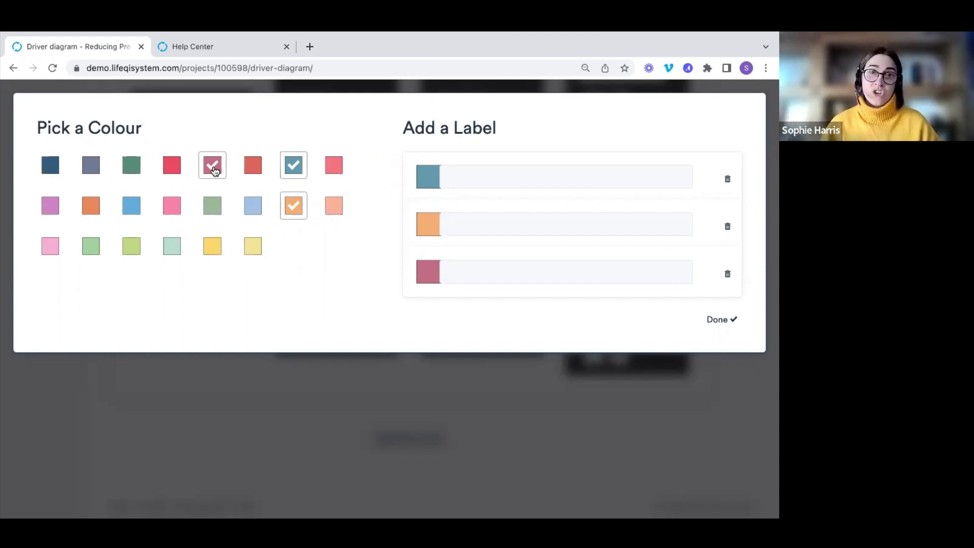
- Label the teal colour Primary, the orange one Secondary and the mauve one Change Idea, and finish managing colours
left_click(528, 181)
type("Primary")
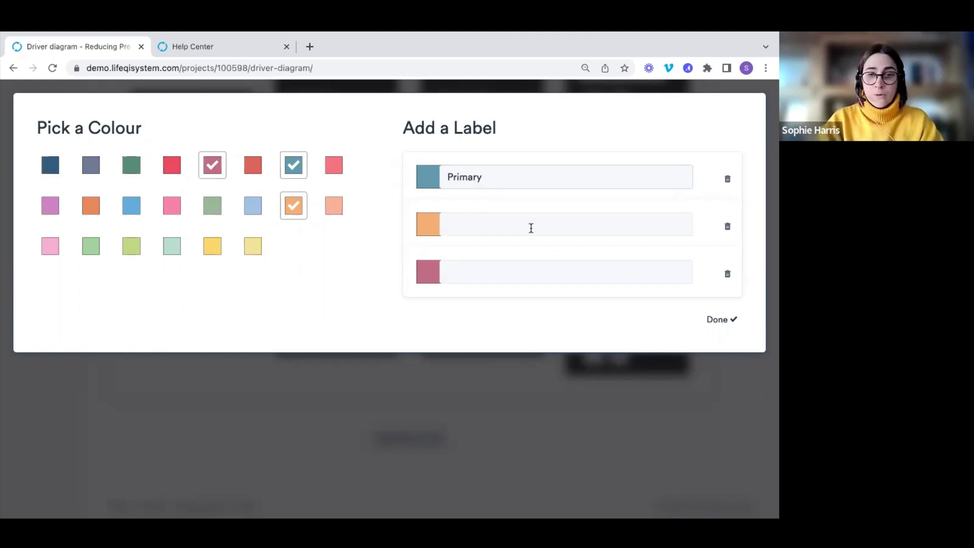
left_click(532, 228)
type("Secondary")
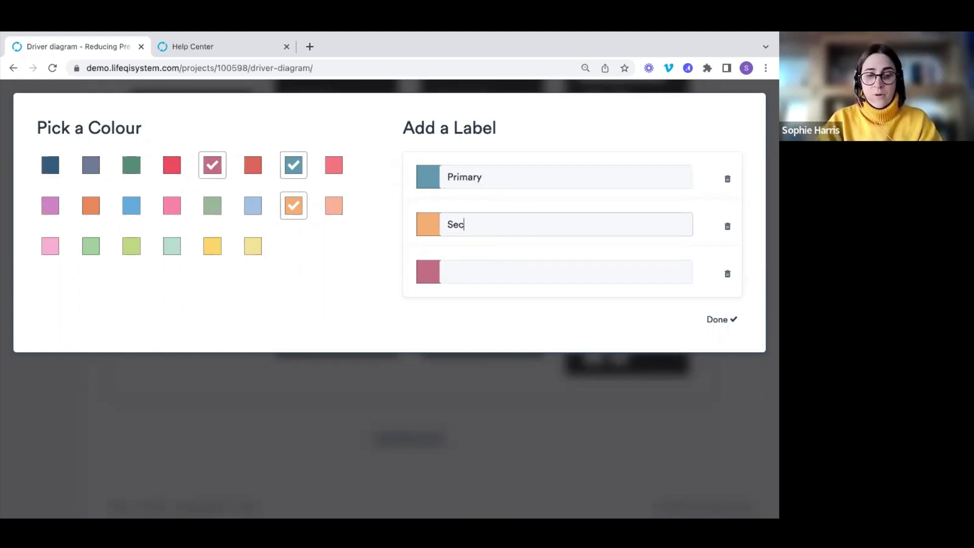
left_click(516, 276)
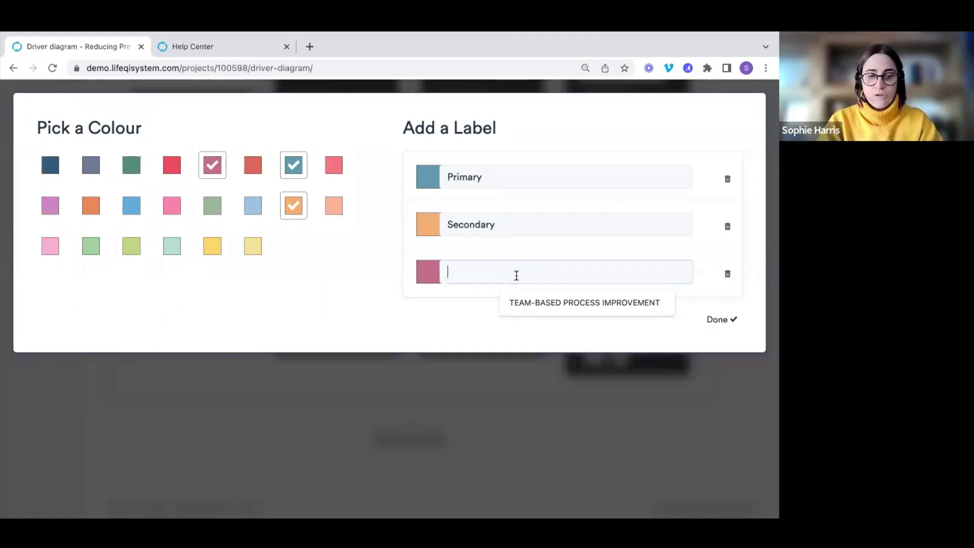
type("Change Idea")
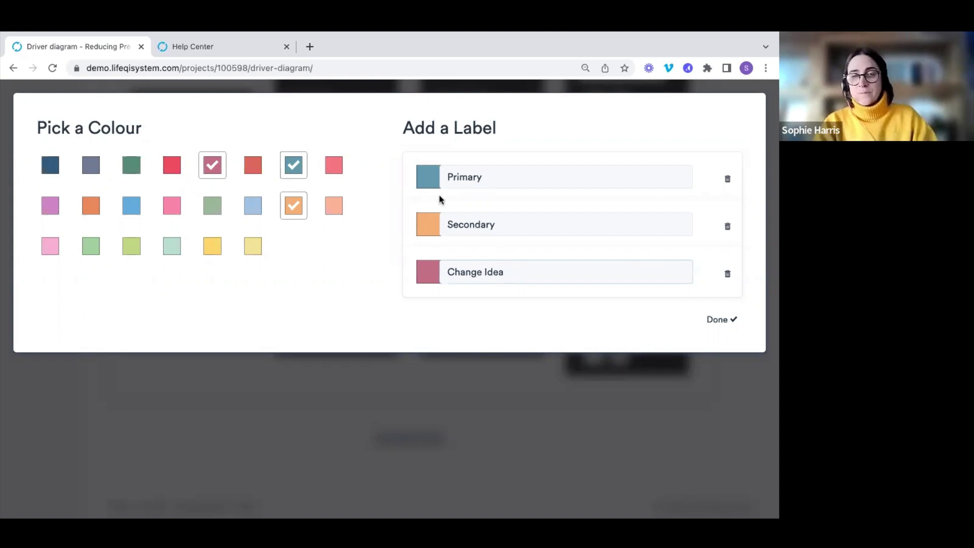
left_click(710, 318)
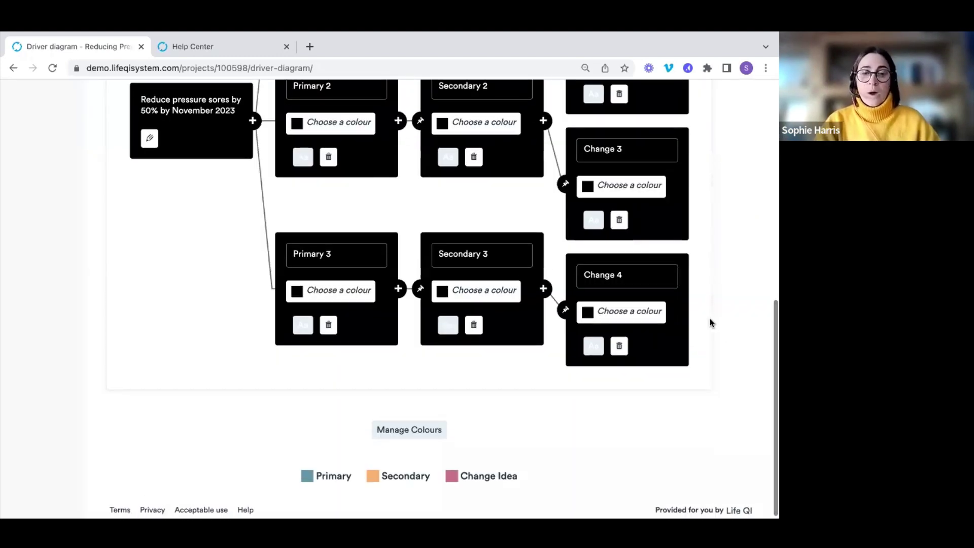
- Apply the Change Idea colour to Change 4, Change 3, Change 2 and Change 1
scroll(710, 319, "down", 1)
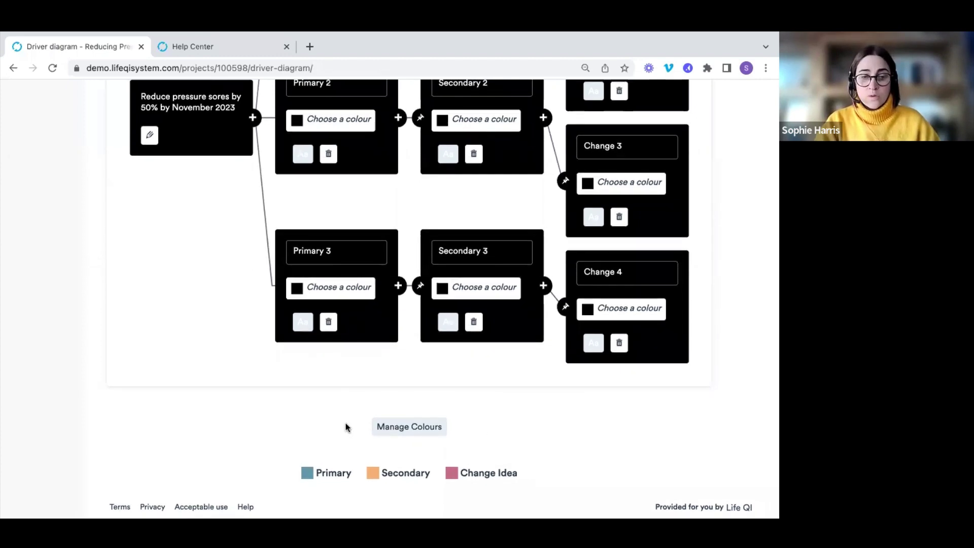
left_click(615, 311)
left_click(437, 379)
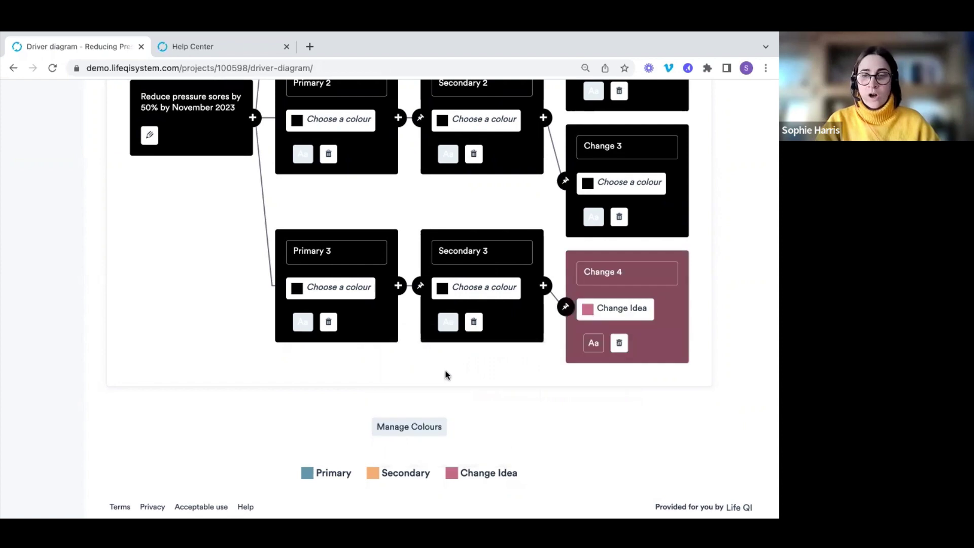
left_click(630, 185)
left_click(457, 254)
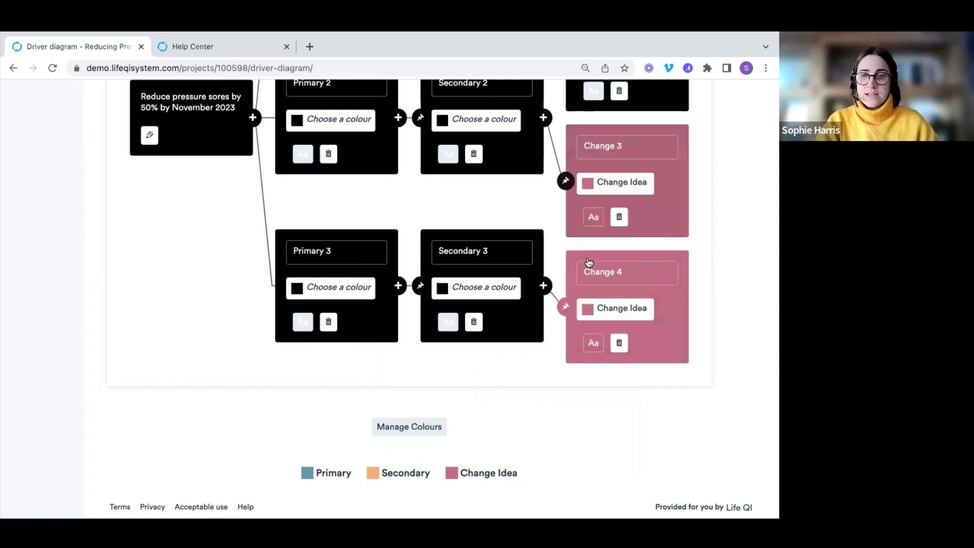
scroll(631, 142, "up", 2)
left_click(631, 137)
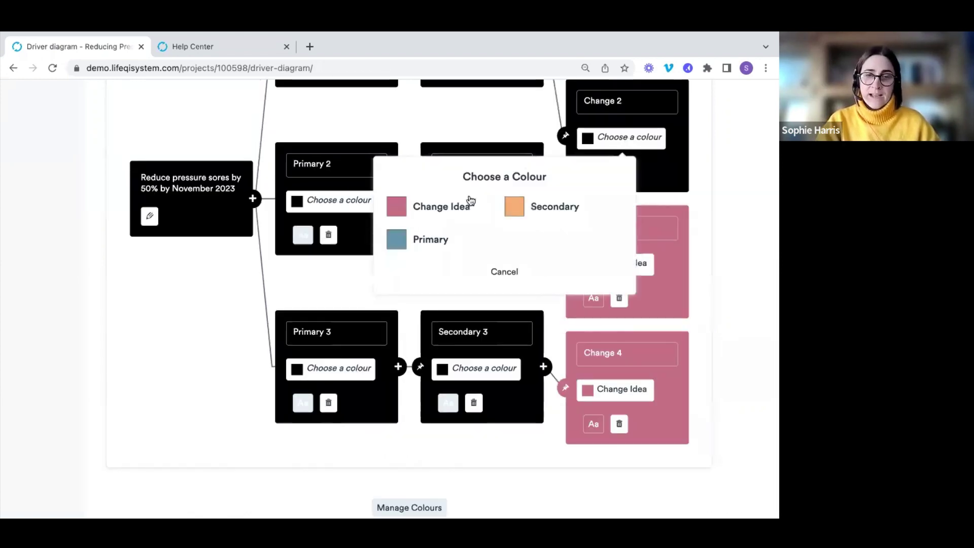
left_click(447, 206)
scroll(629, 203, "up", 3)
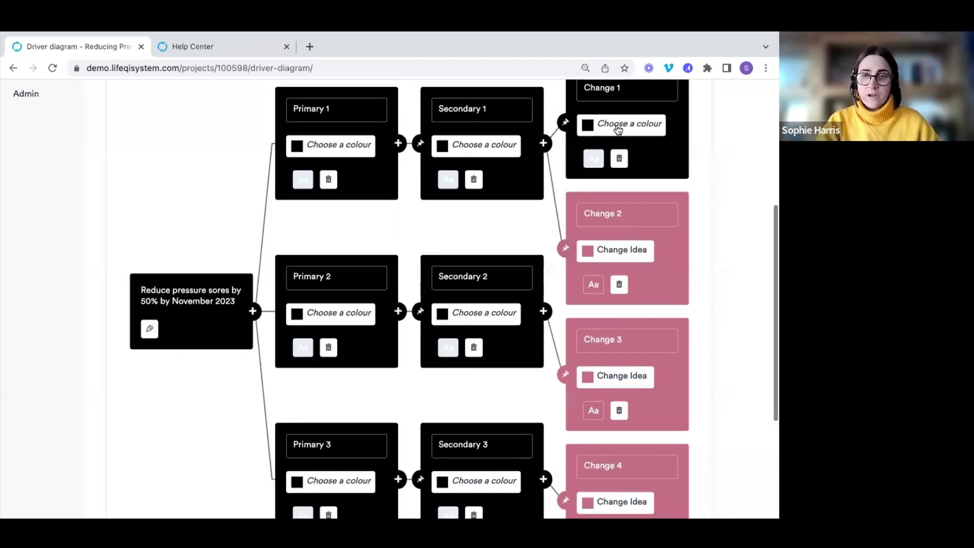
left_click(618, 130)
left_click(459, 195)
- Apply the Secondary colour to the Secondary 1, Secondary 2 and Secondary 3 drivers
left_click(491, 147)
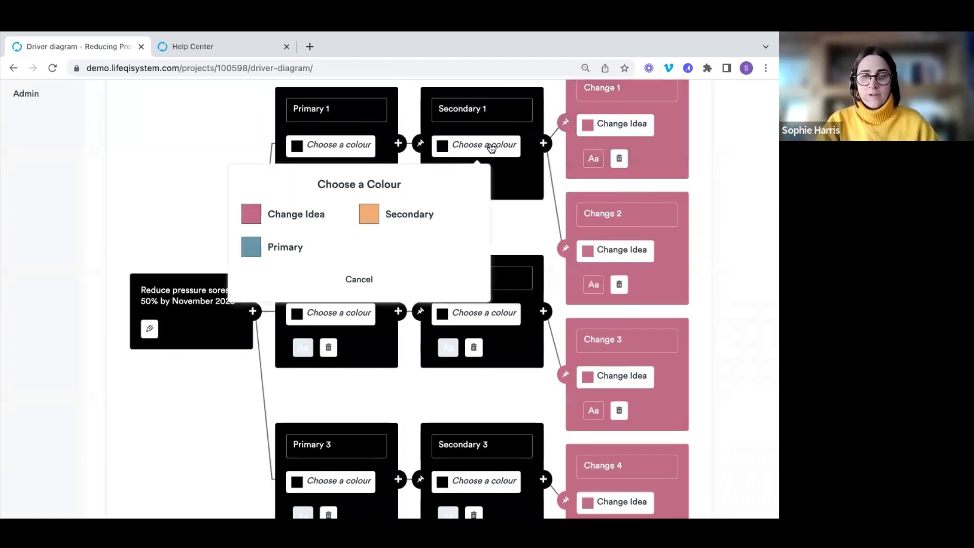
left_click(429, 214)
scroll(482, 203, "down", 2)
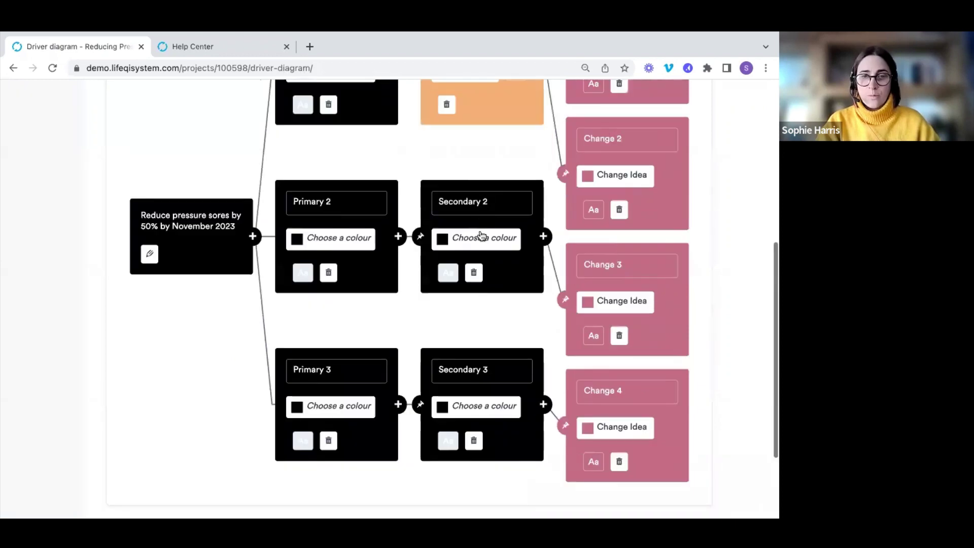
left_click(473, 239)
left_click(401, 308)
scroll(480, 206, "down", 3)
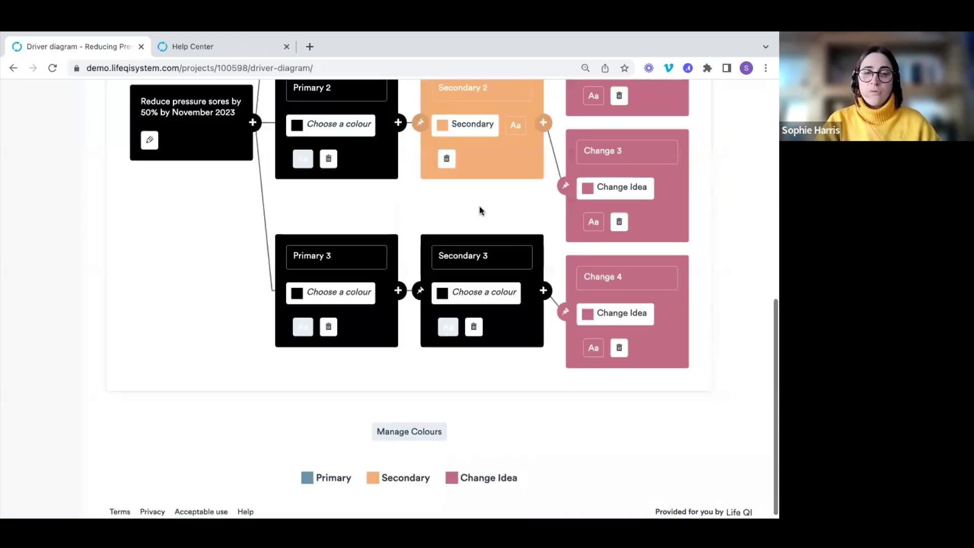
left_click(473, 284)
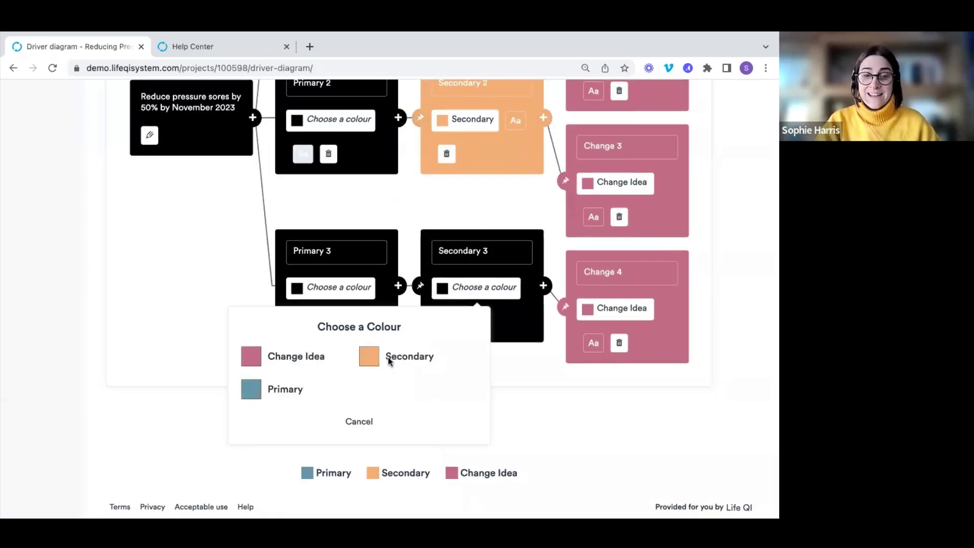
left_click(390, 362)
- Apply the Primary colour to the Primary 3, Primary 2 and Primary 1 drivers
left_click(353, 299)
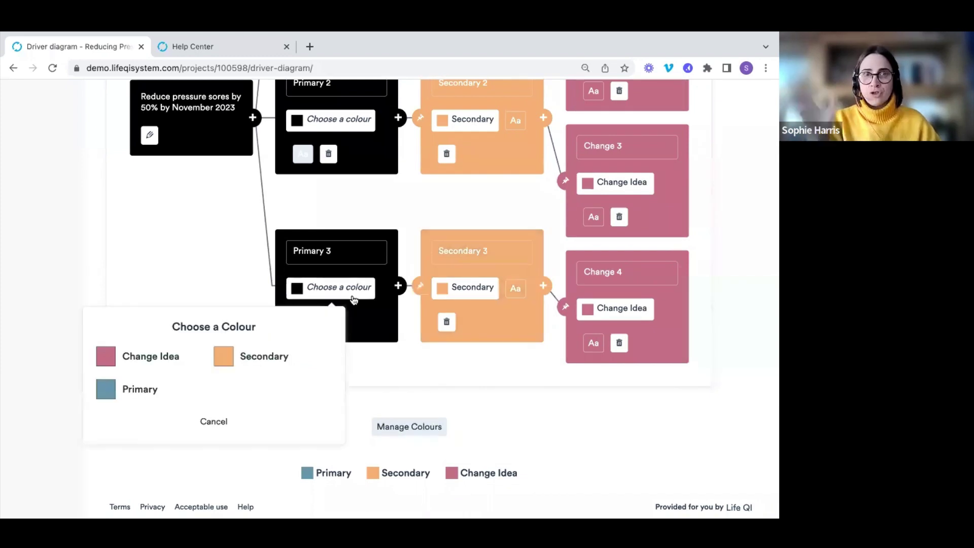
left_click(142, 389)
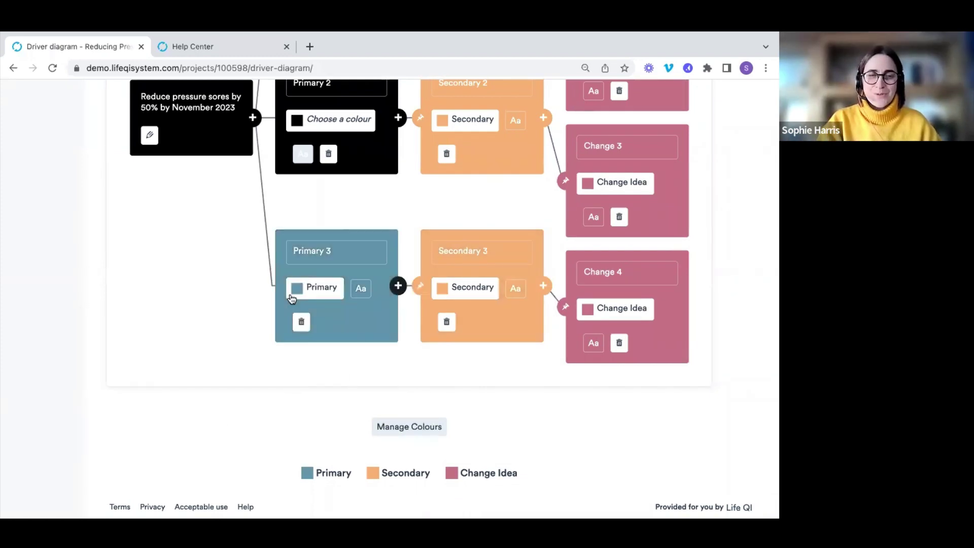
scroll(345, 219, "up", 2)
left_click(345, 219)
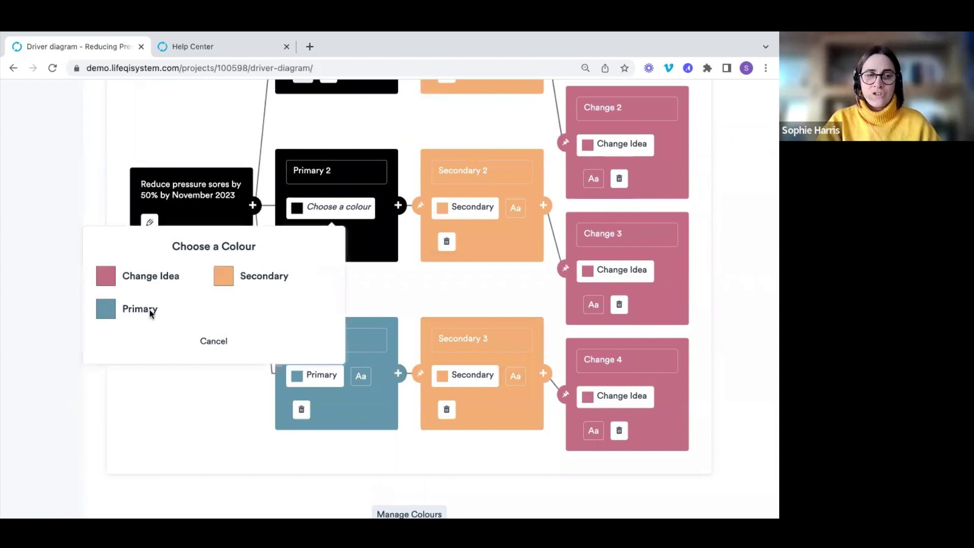
left_click(150, 312)
scroll(344, 188, "up", 3)
left_click(342, 173)
left_click(133, 273)
- Save the recoloured driver diagram
scroll(461, 217, "down", 4)
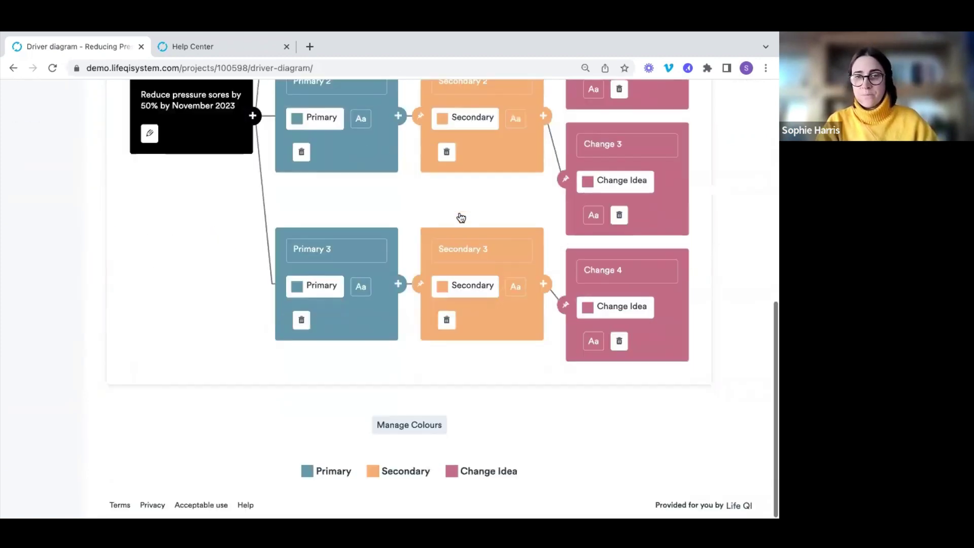
scroll(461, 218, "up", 2)
scroll(458, 212, "up", 5)
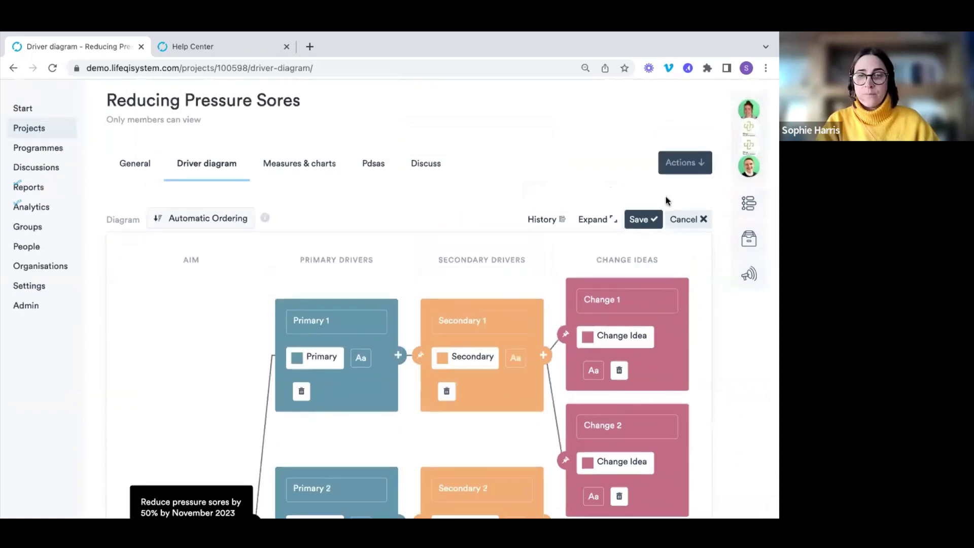
left_click(640, 219)
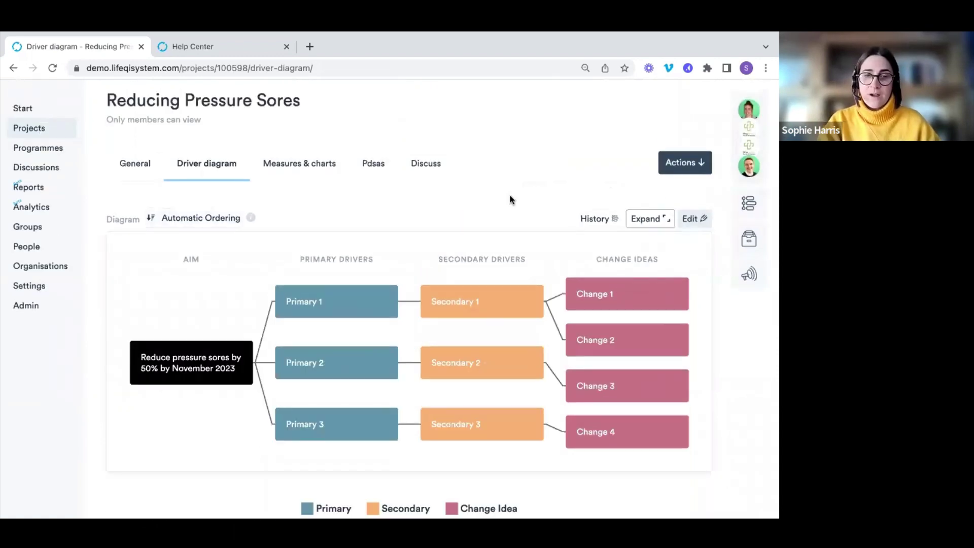
- Review the coloured driver diagram and its colour key, and show the diagram in the expanded view
scroll(376, 398, "down", 1)
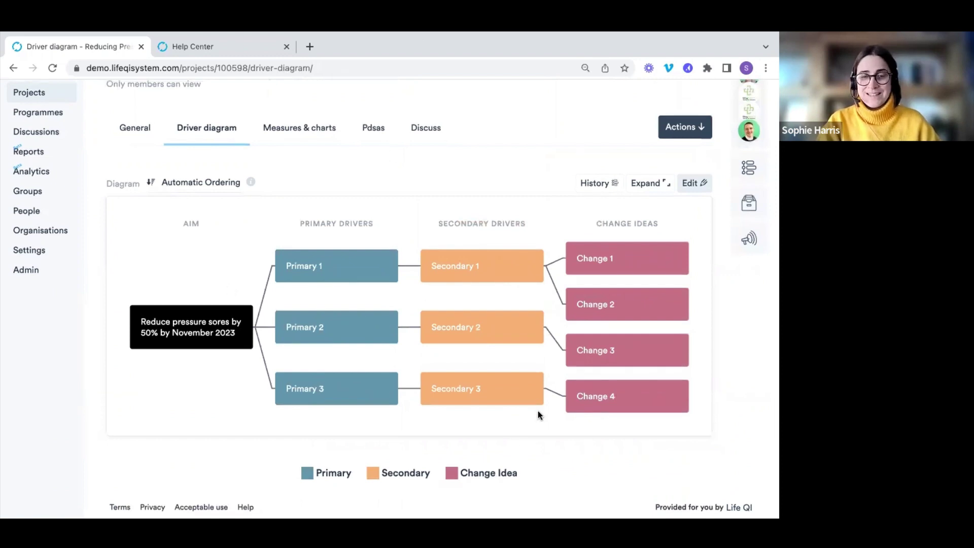
scroll(541, 406, "up", 2)
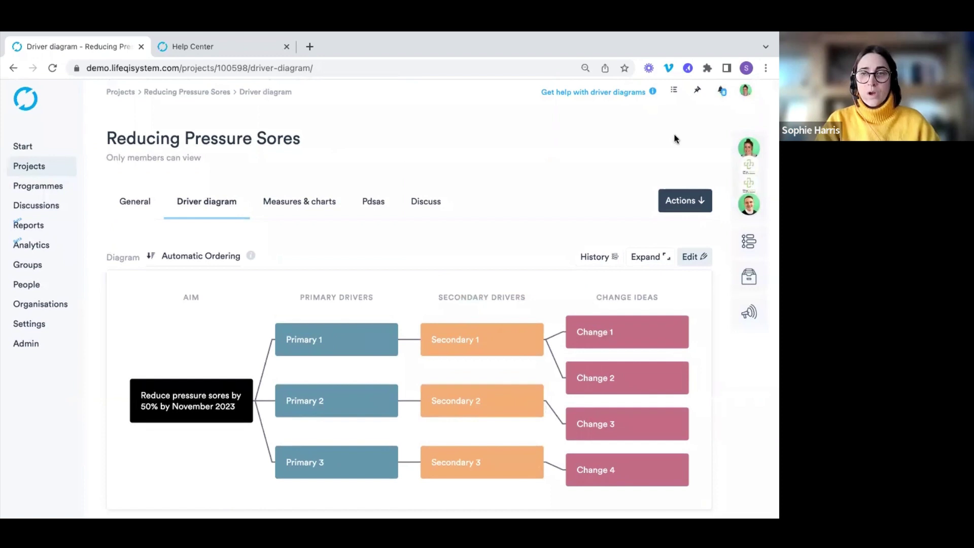
scroll(574, 224, "down", 2)
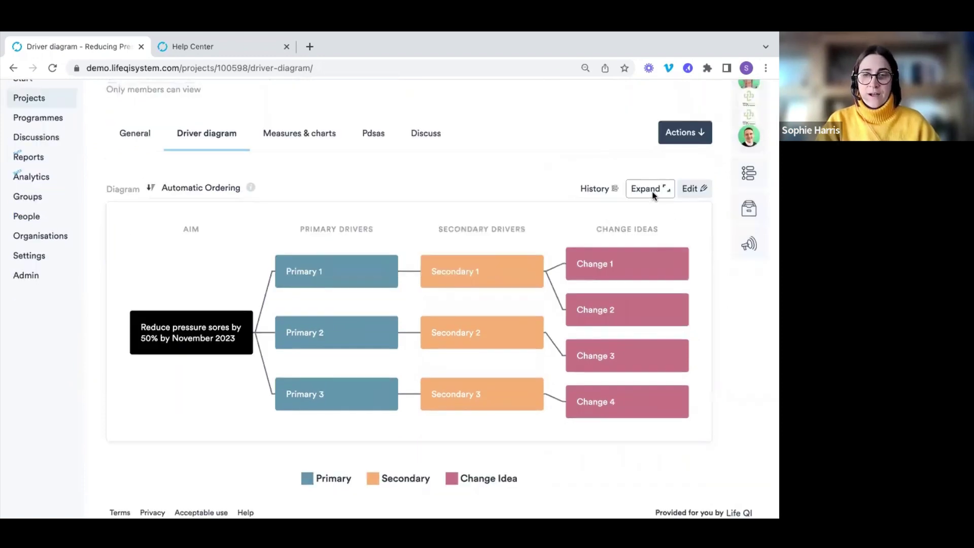
left_click(654, 195)
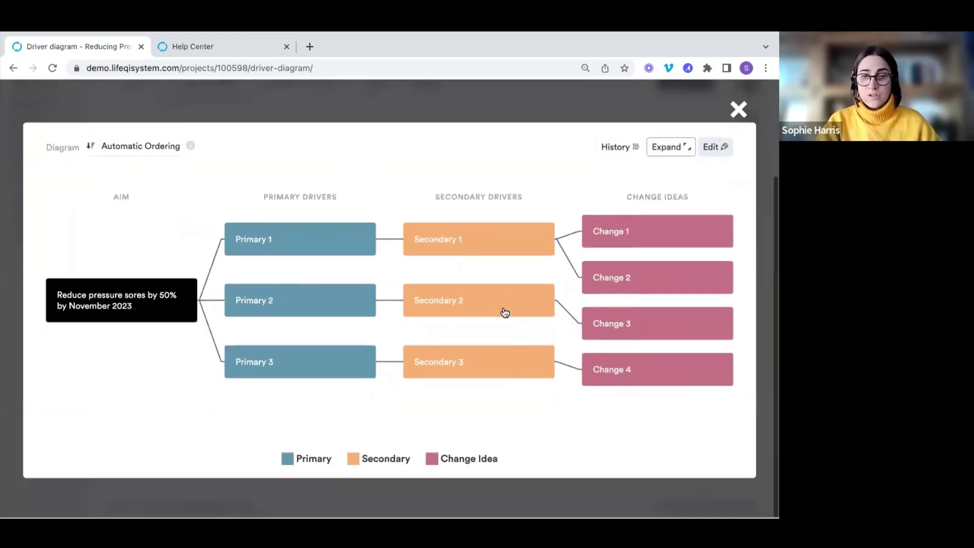
- Compare the previous version with the current one in the diagram's history, and close the history and expanded view
left_click(631, 153)
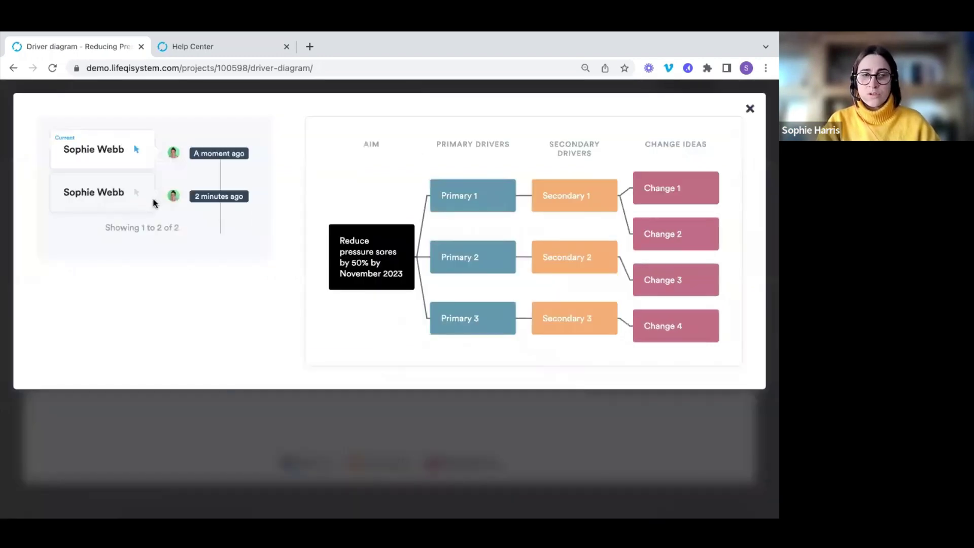
left_click(87, 204)
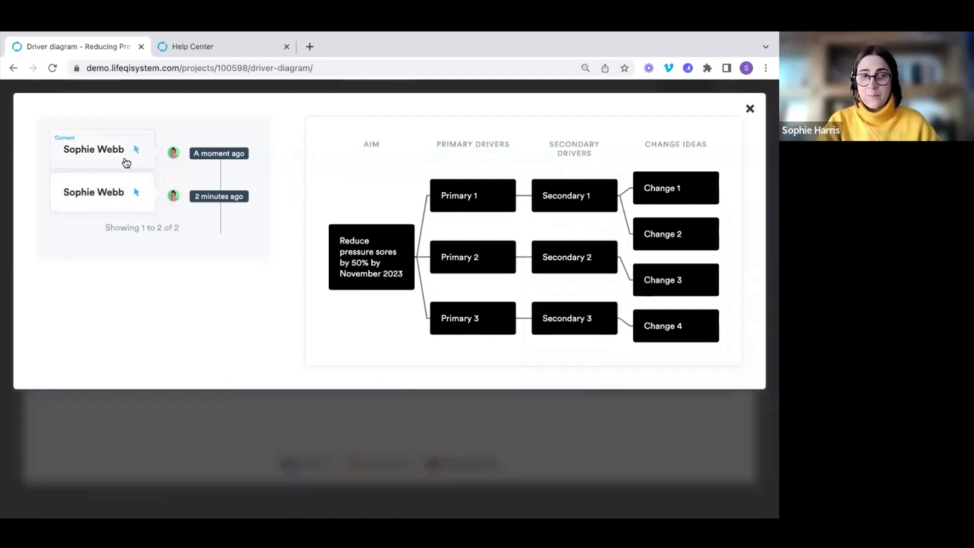
left_click(132, 163)
left_click(750, 108)
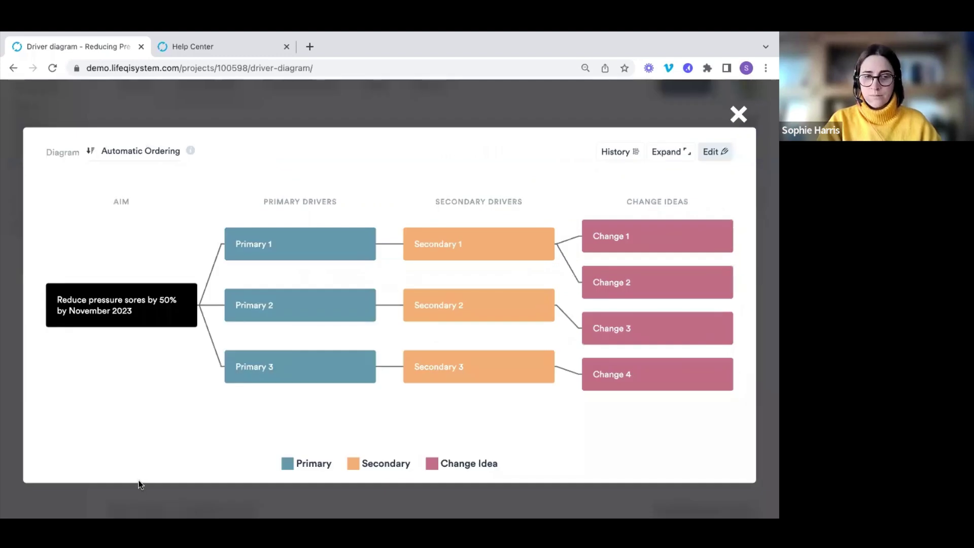
left_click(739, 113)
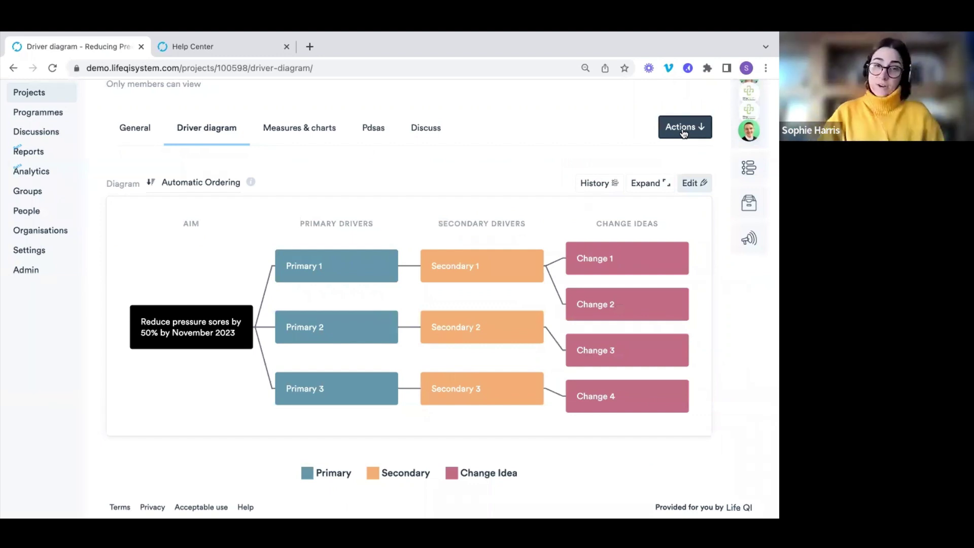
- Check the project's available actions for the option to export the driver diagram, without exporting it
left_click(684, 131)
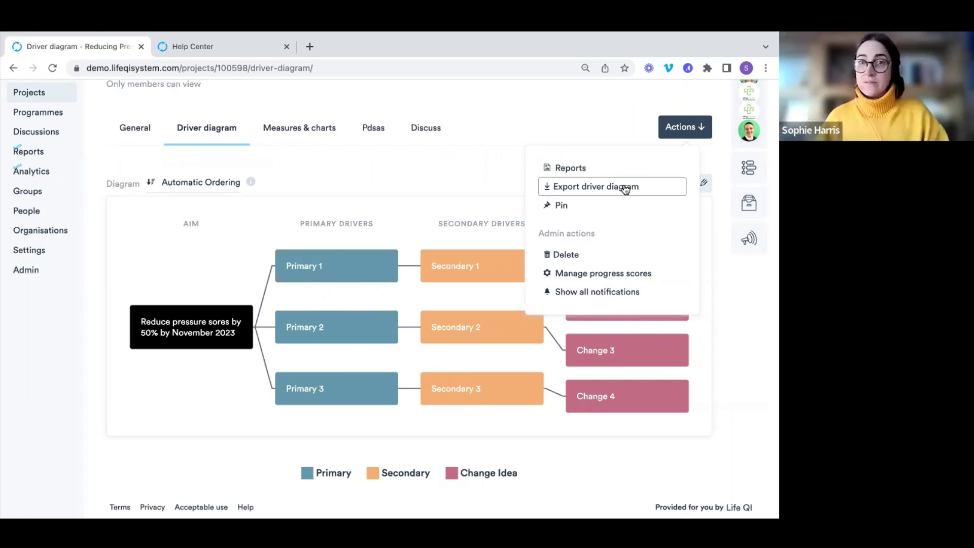
left_click(612, 119)
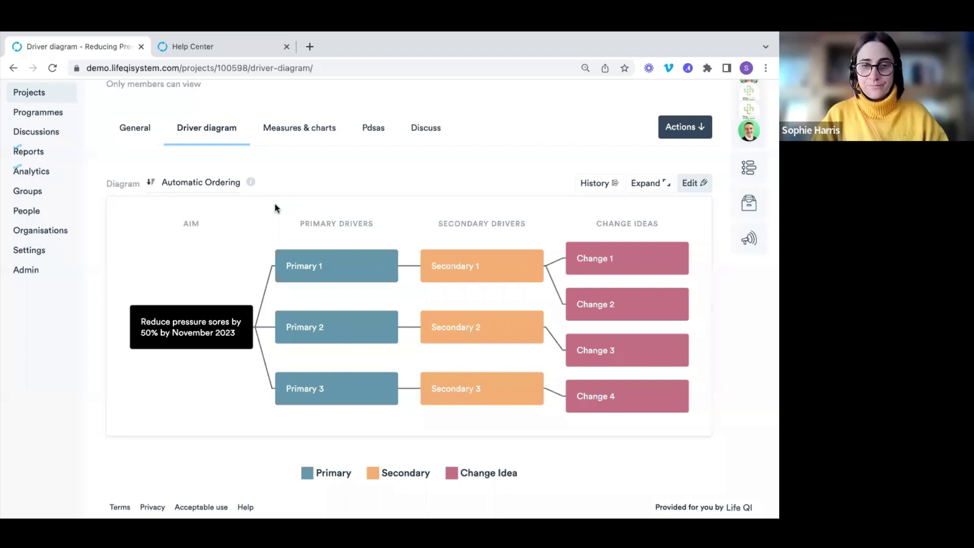
scroll(275, 204, "down", 1)
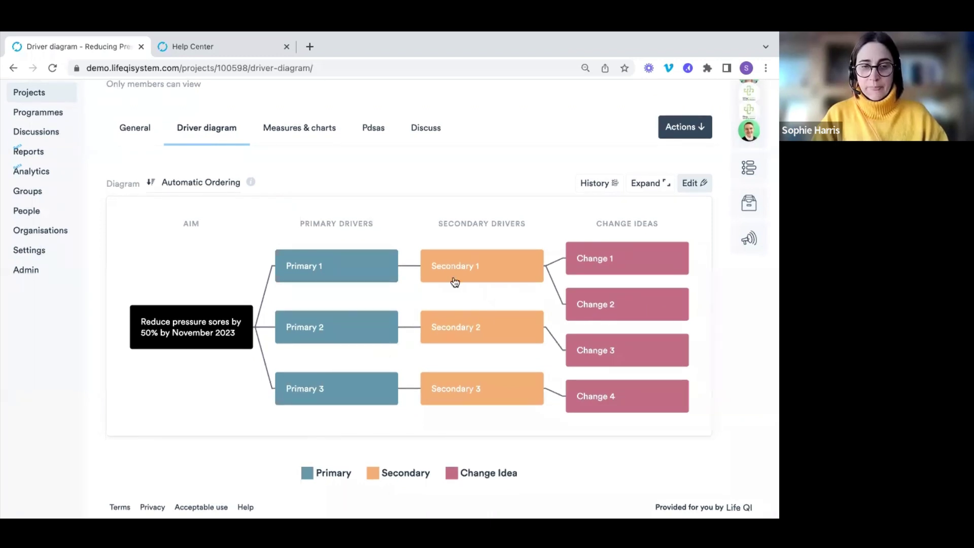
- Leave the driver diagram and open the project's Measures & charts section
left_click(293, 139)
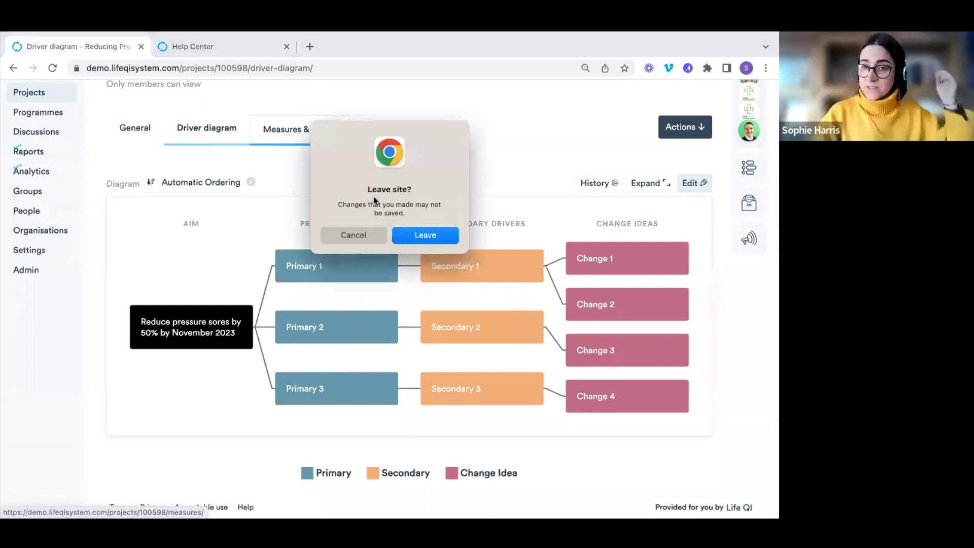
left_click(428, 233)
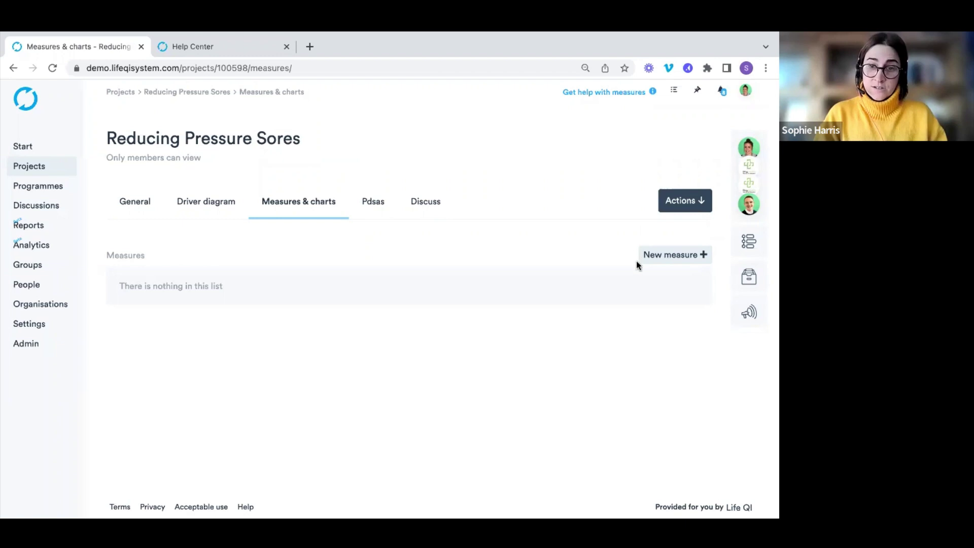
- Start a new measure titled "No. of patients with pressure sores", set its type to Outcome, and consult the measure type explanation
left_click(666, 263)
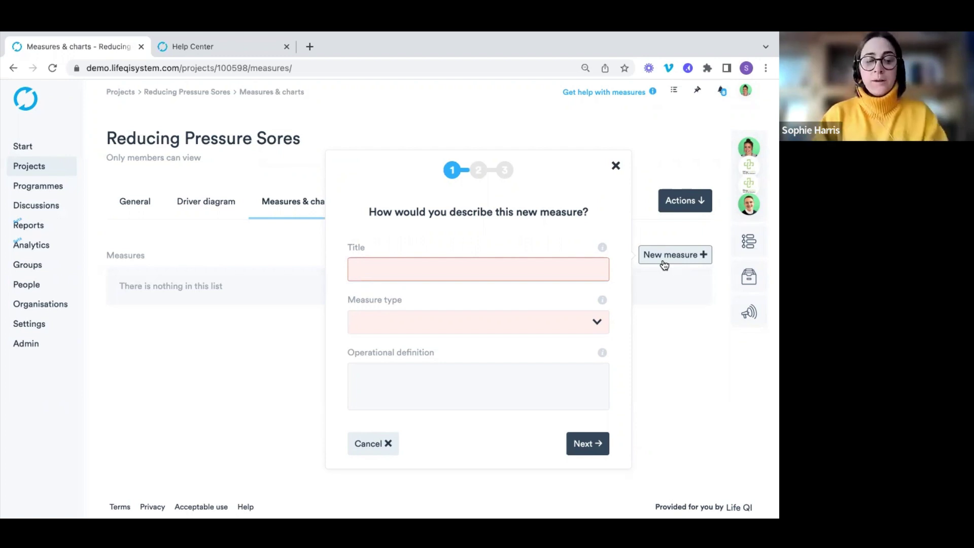
type("No. of patients with pressure sores")
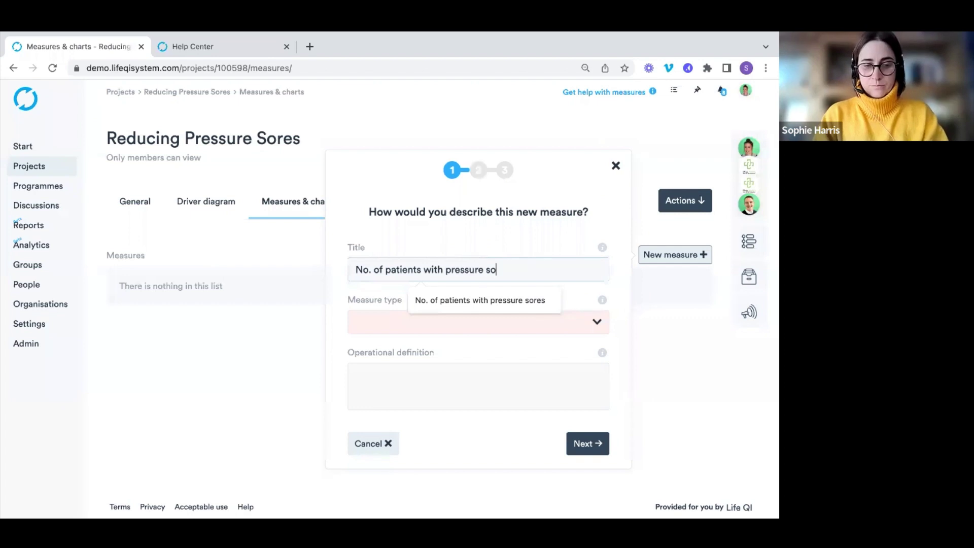
left_click(556, 313)
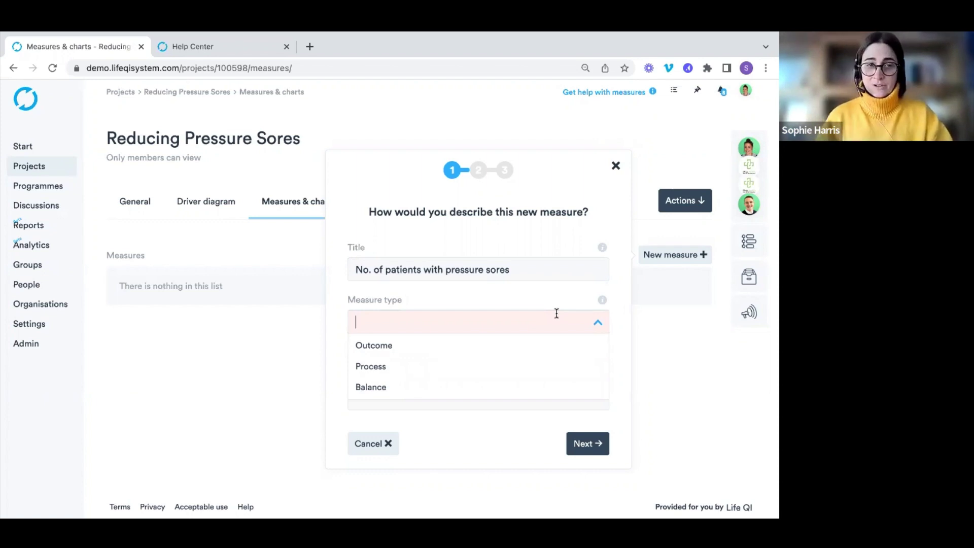
left_click(482, 348)
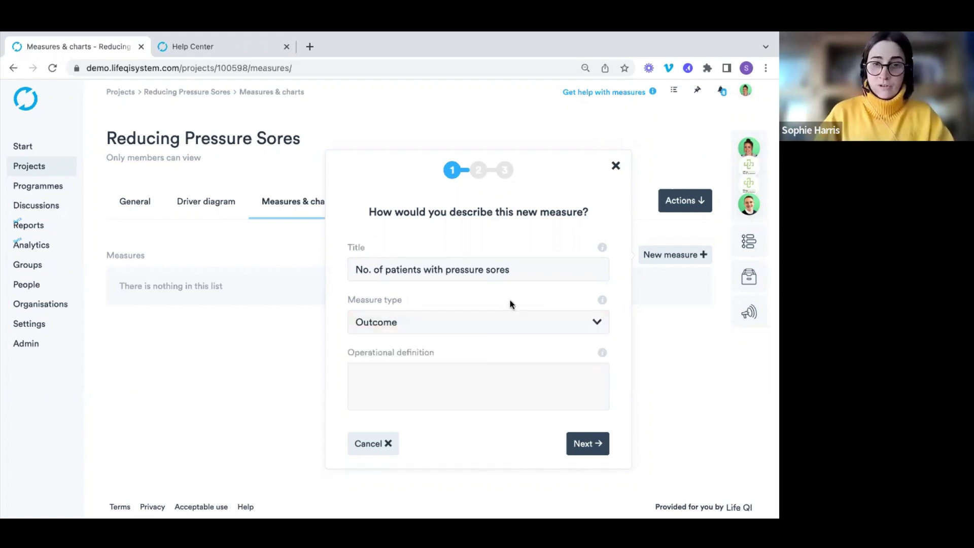
left_click(602, 301)
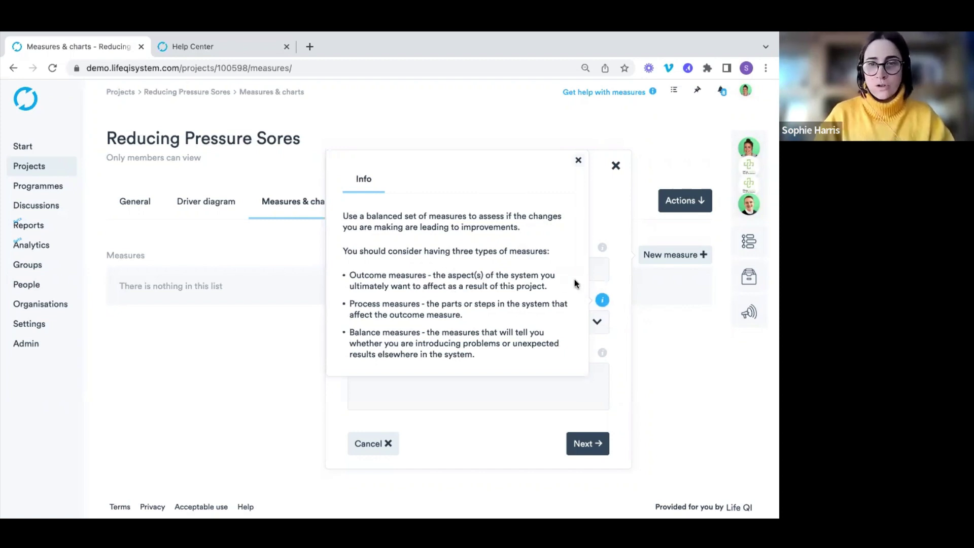
- Enter "No of patients wiht pressure sores in ward A" as the measure's operational definition
left_click(437, 373)
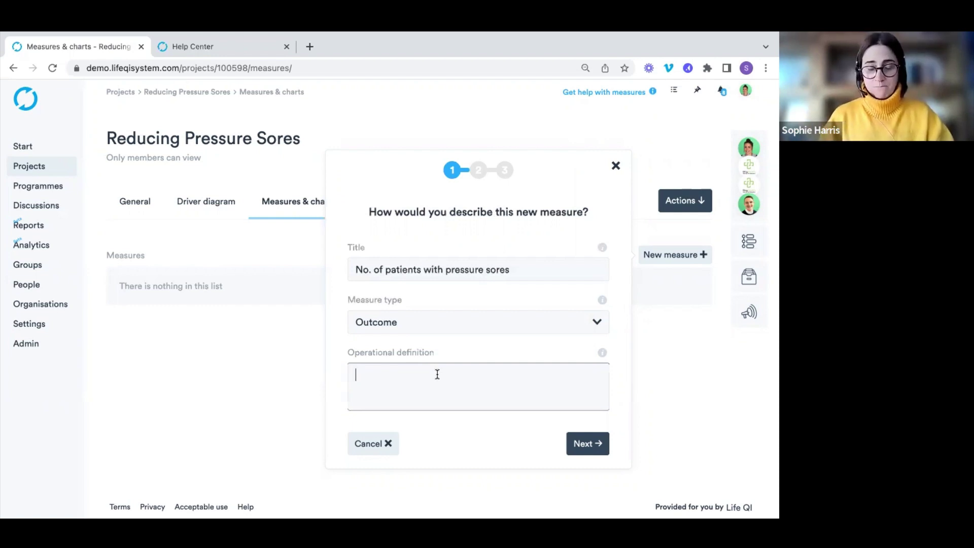
left_click(438, 374)
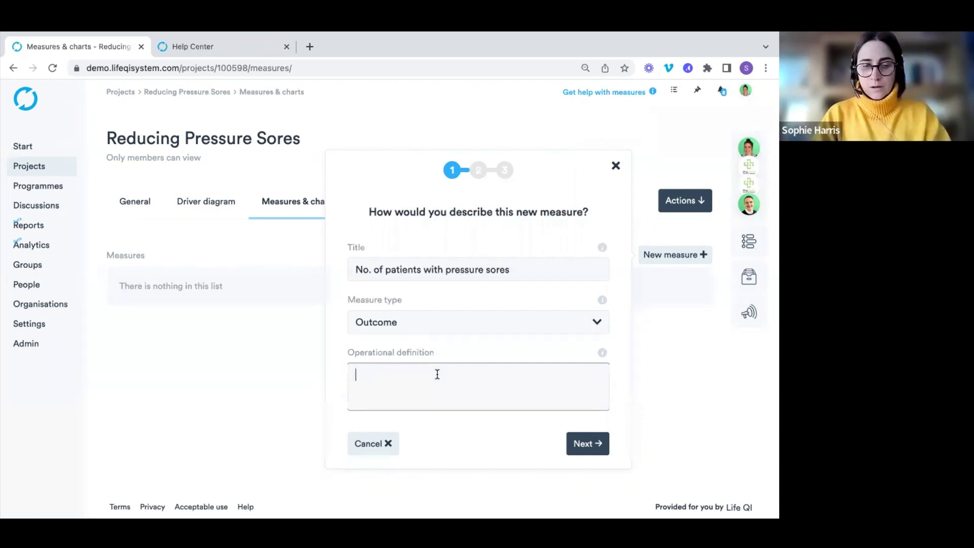
type("No of patients wiht pressure sores in ward A")
- Continue to the data collection stage and enter "What, where, who, when" as the data collection plan
left_click(599, 437)
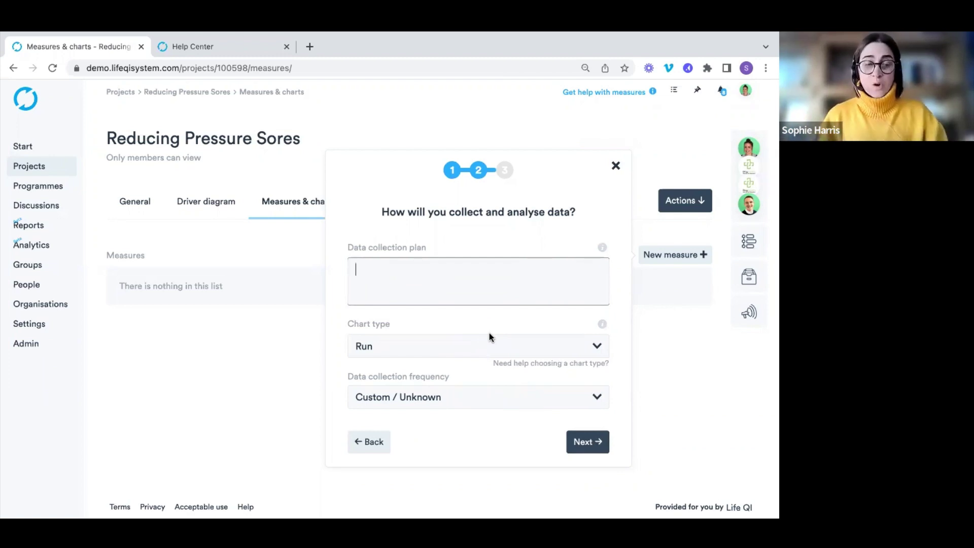
type("What,")
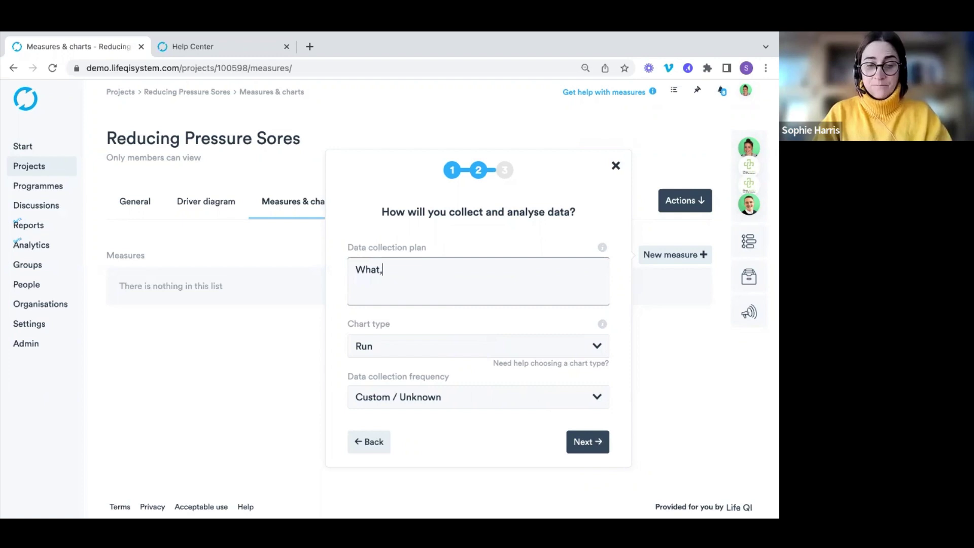
type(" where, who, when")
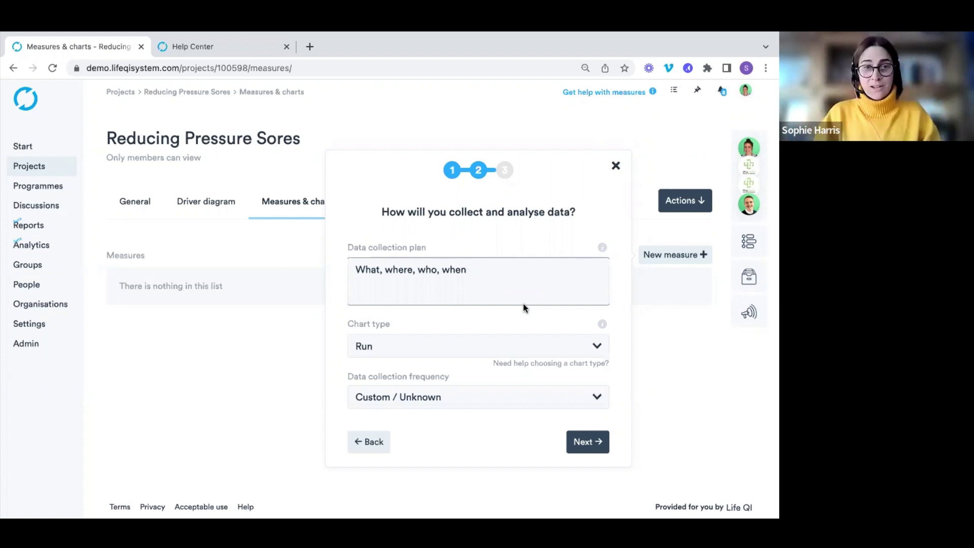
- Read the chart type guidance for Run, I and C charts, and use the C chart for this measure
left_click(522, 365)
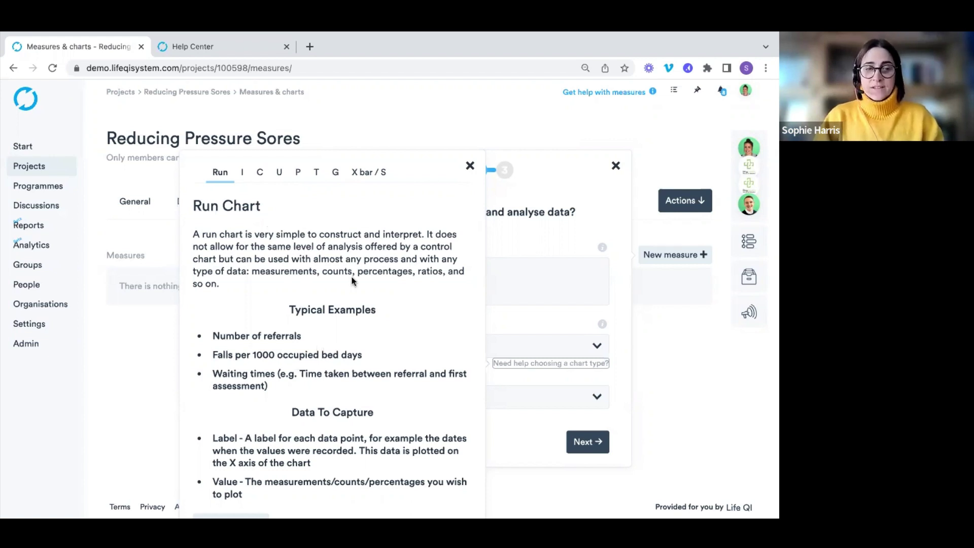
left_click(241, 177)
scroll(305, 297, "down", 1)
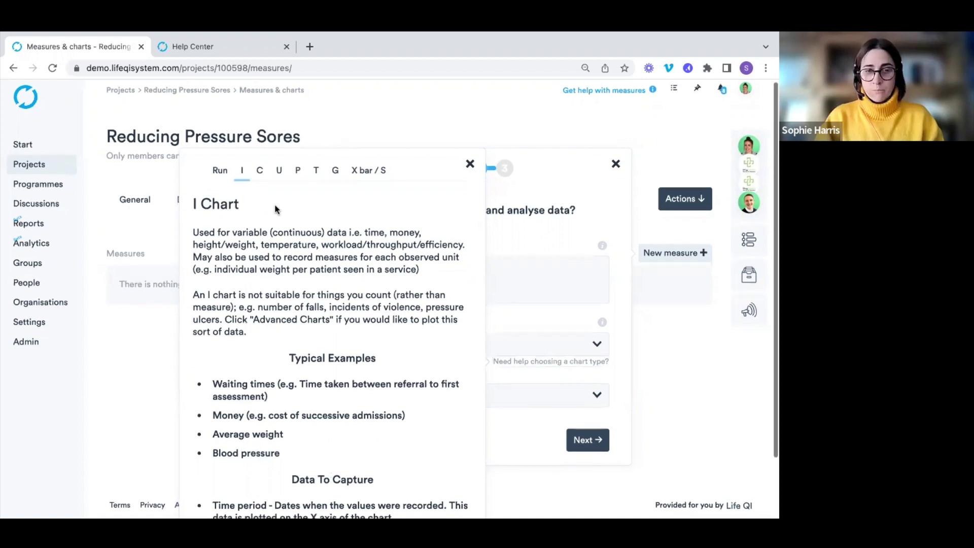
left_click(260, 172)
scroll(304, 284, "down", 1)
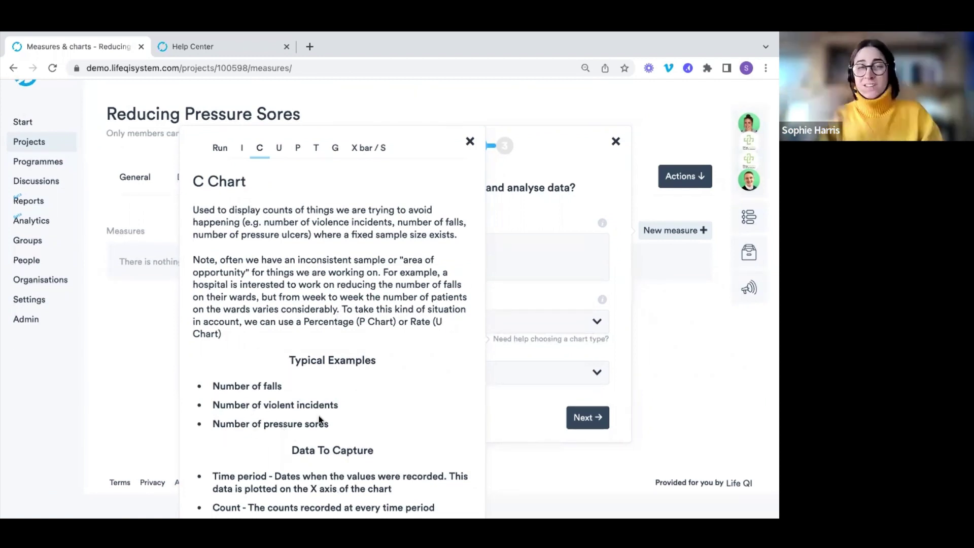
scroll(362, 343, "down", 1)
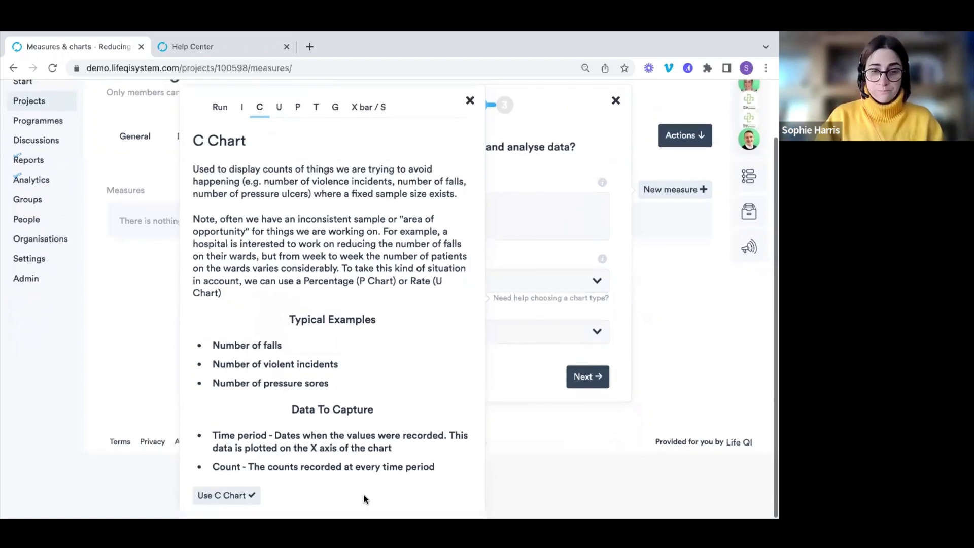
left_click(236, 495)
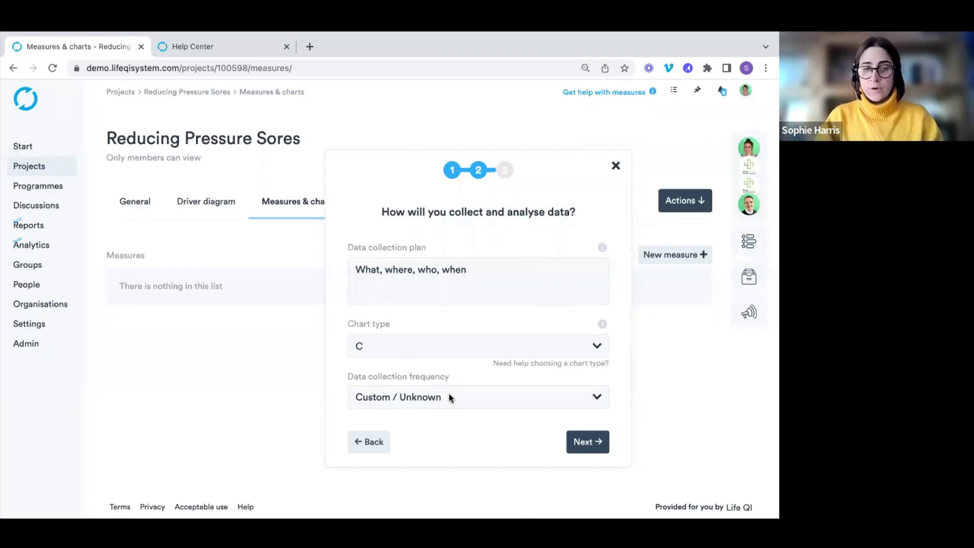
- Set the data collection frequency to Monthly and create the measure without linking any drivers
left_click(450, 398)
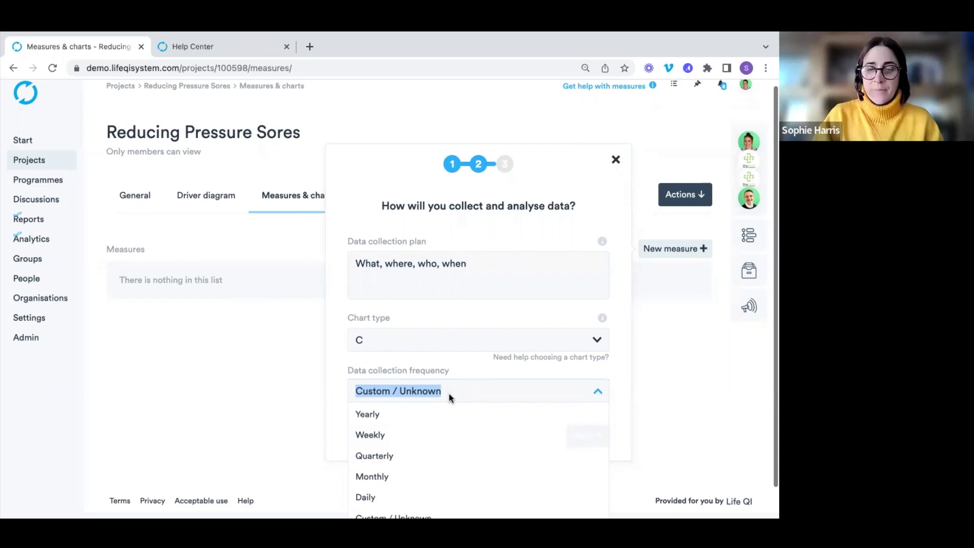
scroll(450, 395, "down", 1)
left_click(424, 439)
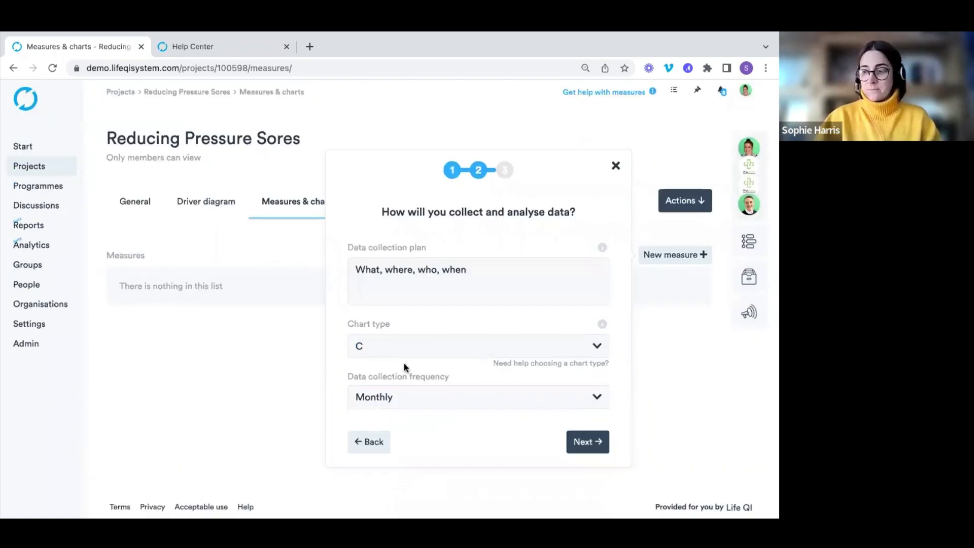
left_click(587, 440)
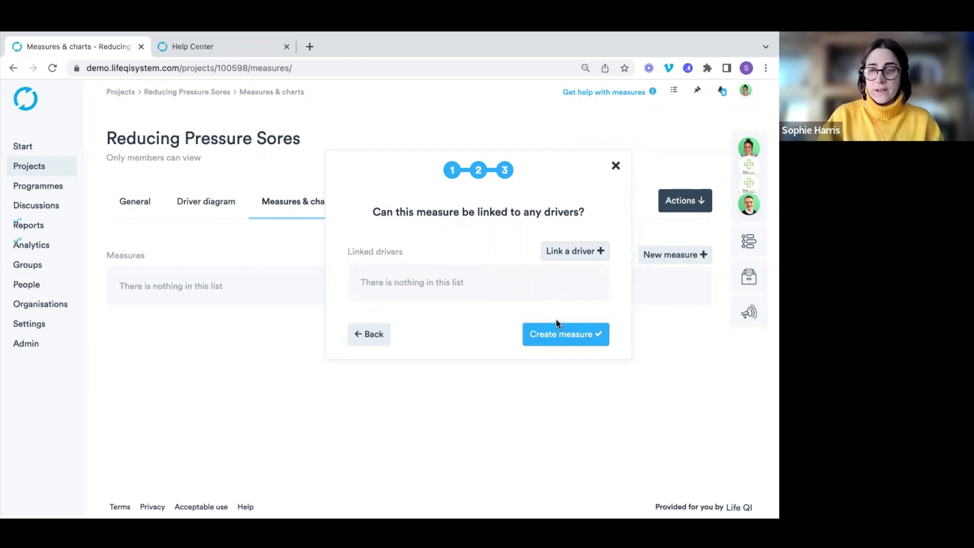
left_click(551, 344)
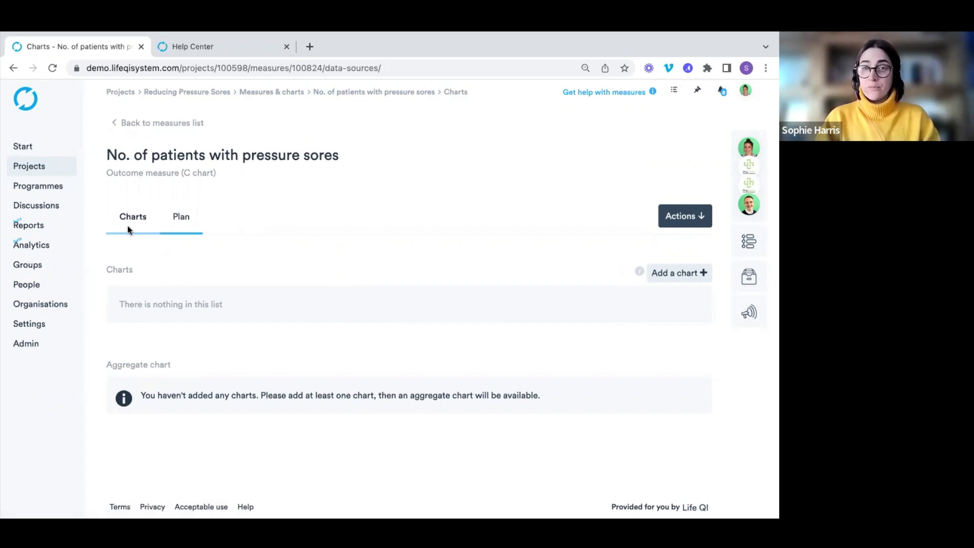
- Review the details saved in the new measure's plan
left_click(189, 224)
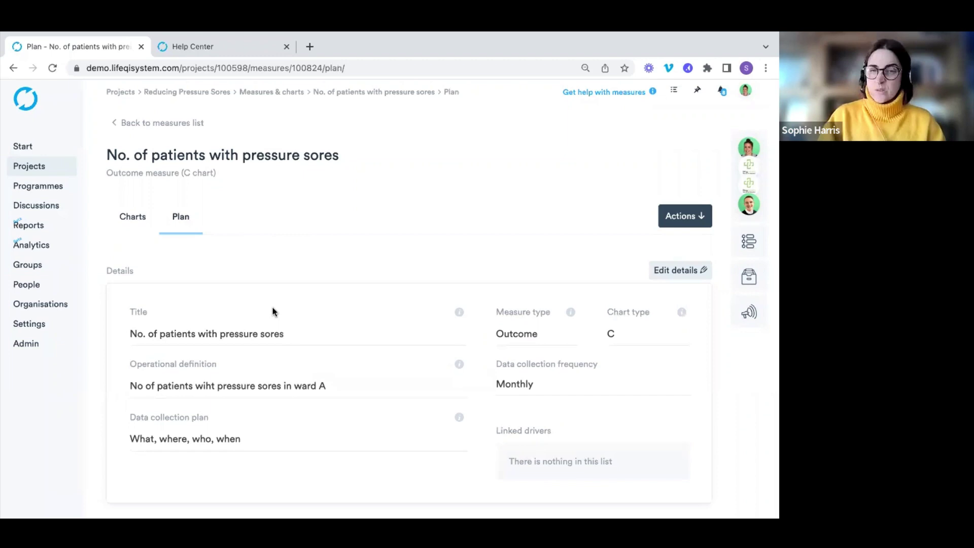
scroll(273, 310, "down", 1)
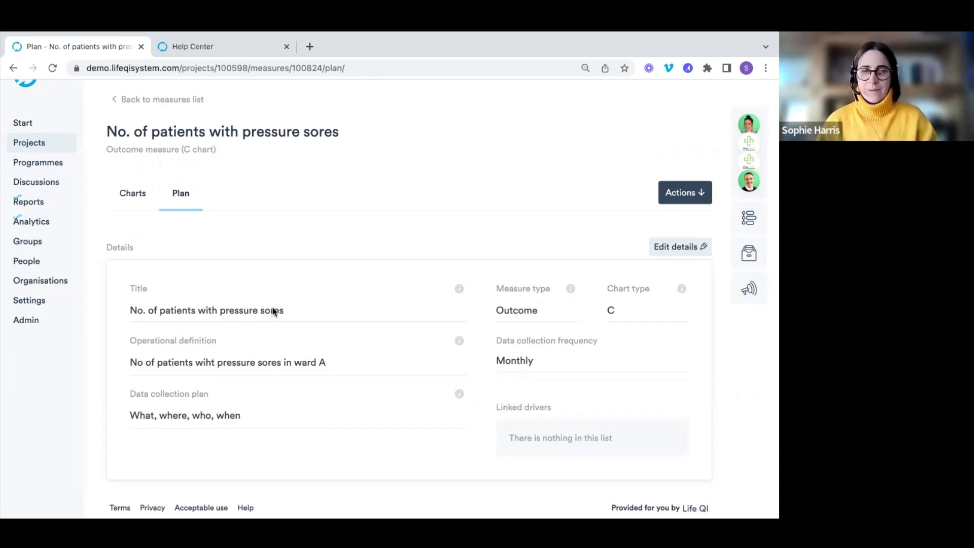
- Add a chart named Ward A to the measure, with a first datasheet row for sep 2022 and a count of 5
left_click(141, 203)
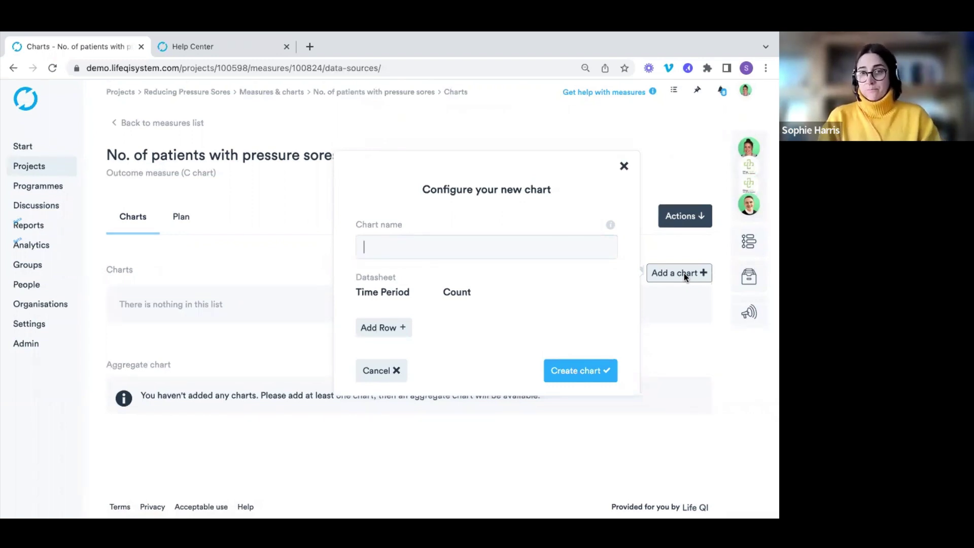
type("Ward A")
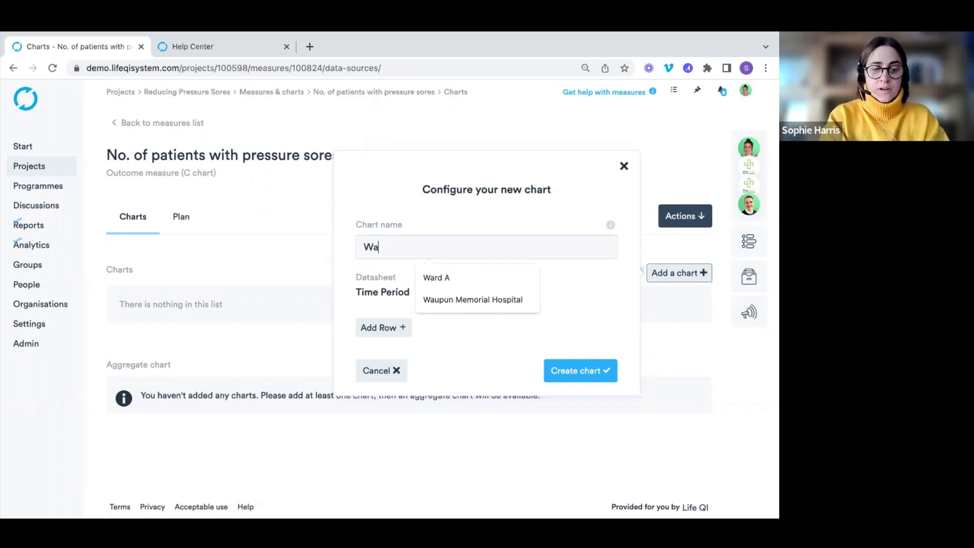
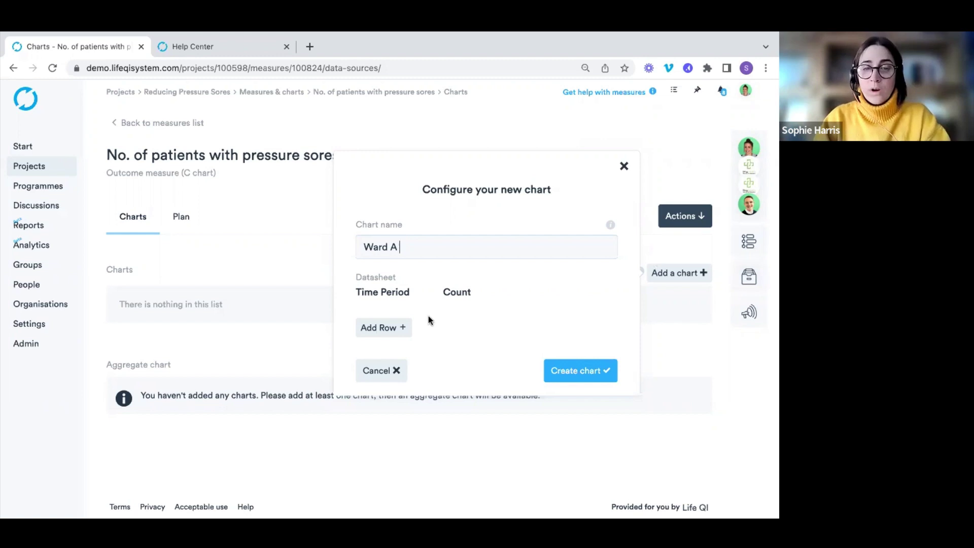
left_click(388, 328)
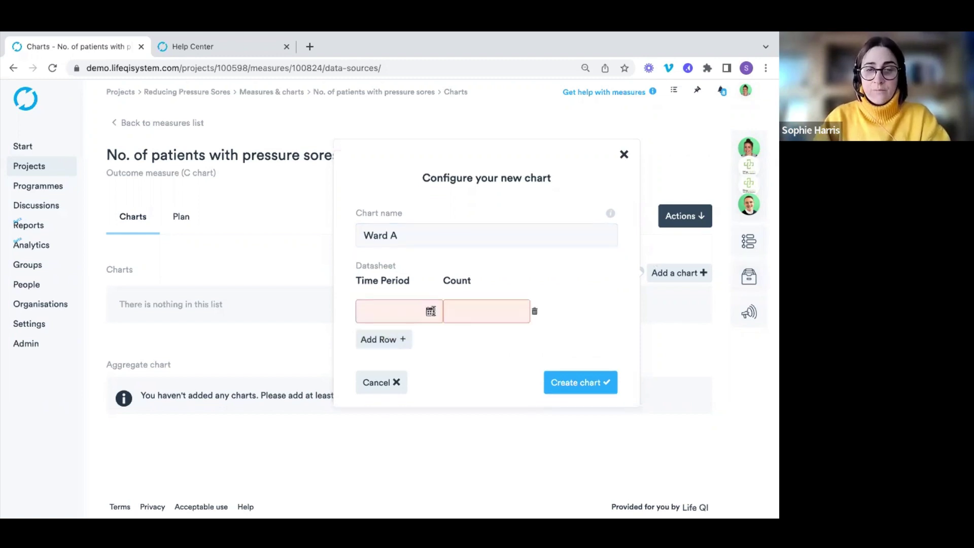
left_click(423, 313)
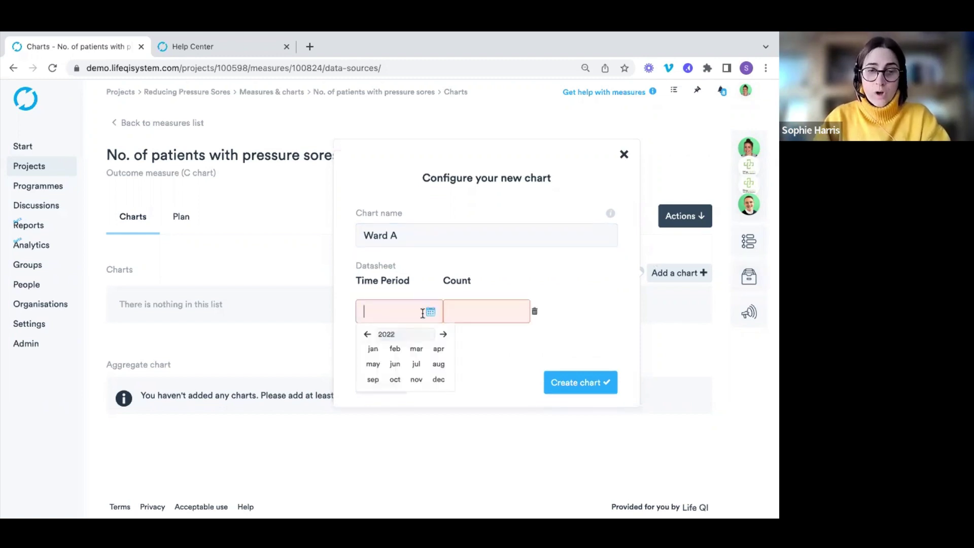
left_click(375, 379)
left_click(491, 304)
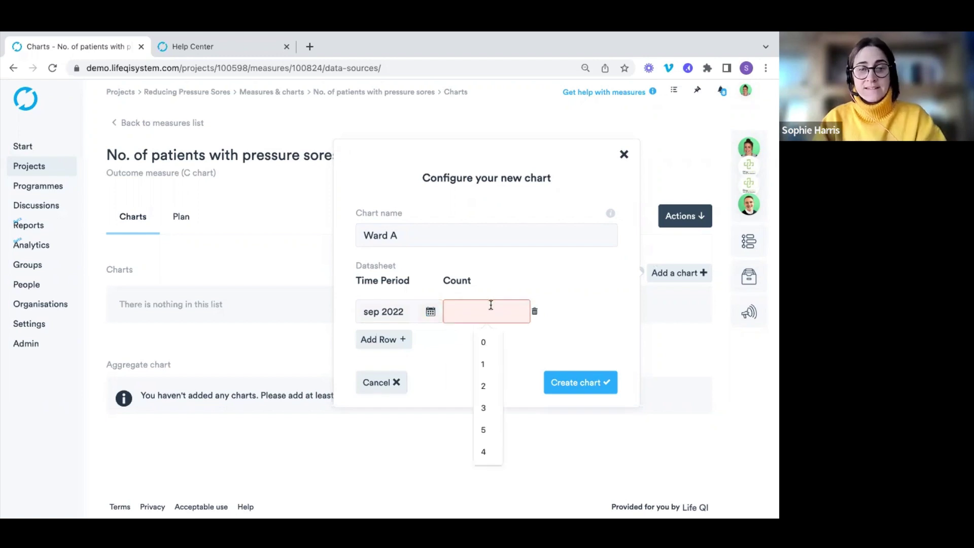
type("5")
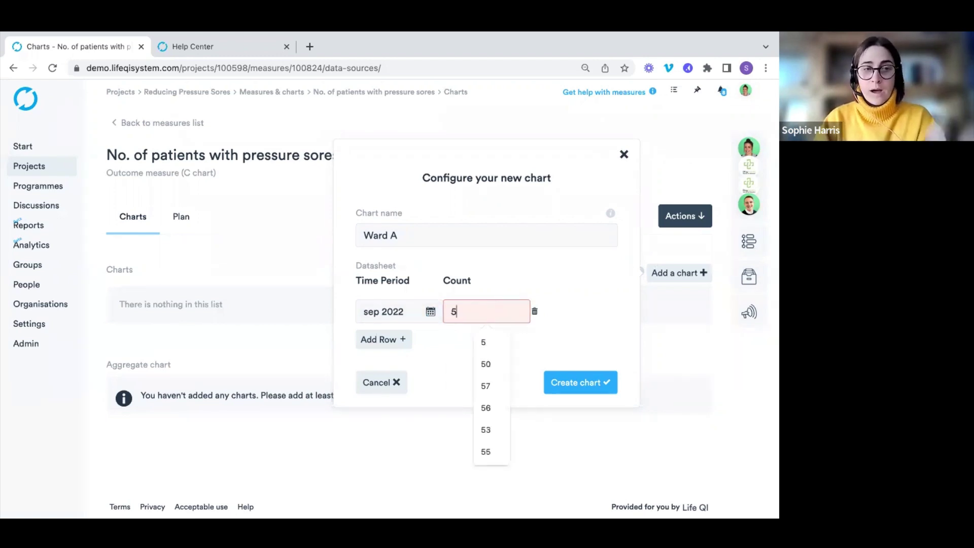
left_click(526, 281)
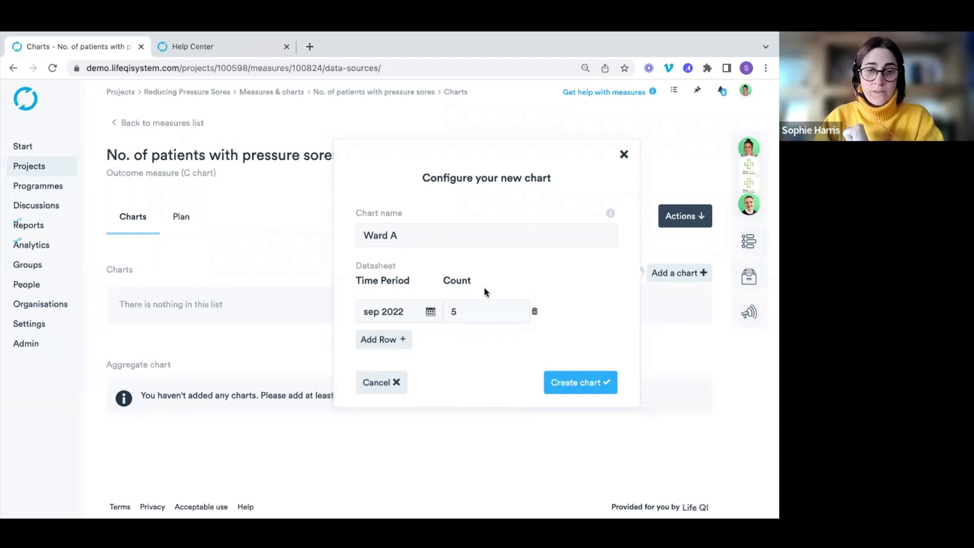
- Add two more datasheet rows: oct 2022 with a count of 10 and nov 2022 with a count of 12
left_click(385, 345)
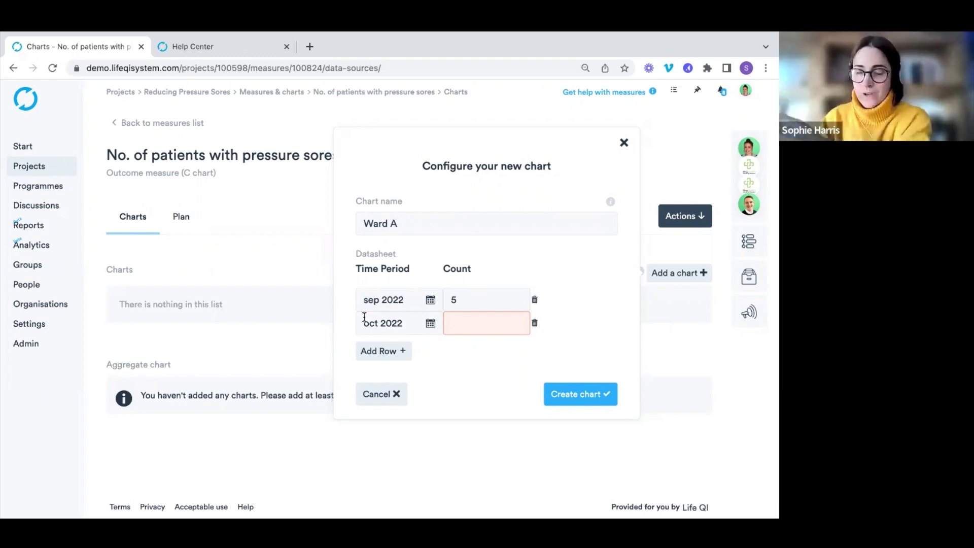
left_click(470, 329)
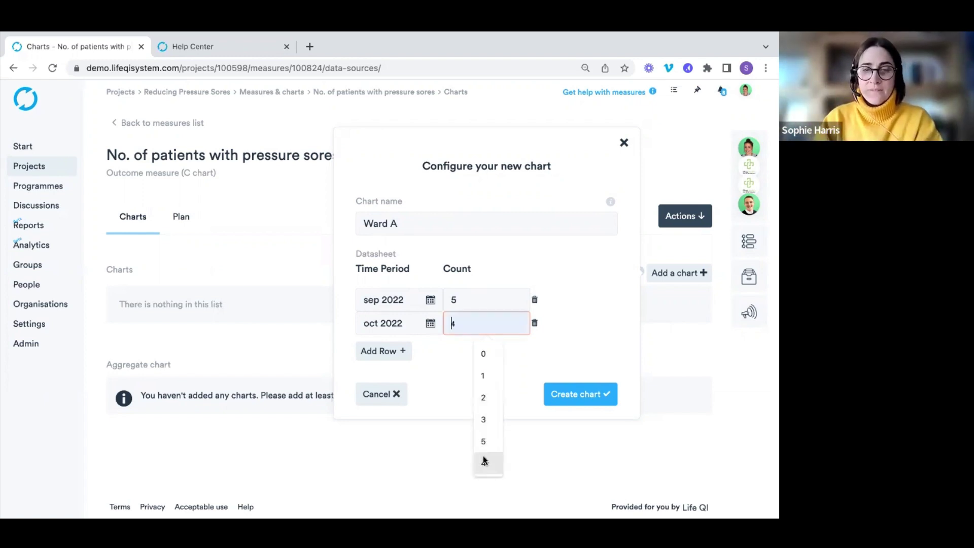
type("10")
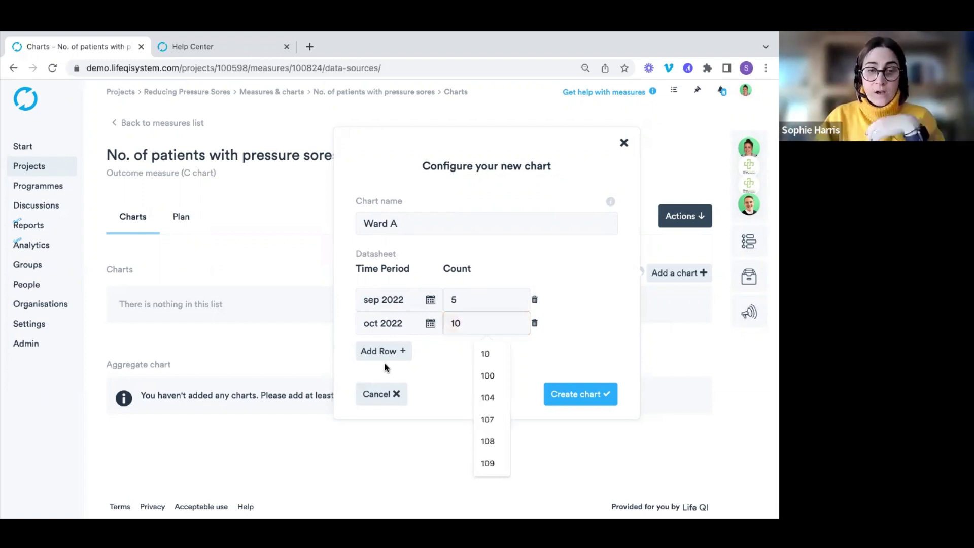
left_click(388, 355)
left_click(496, 334)
type("12")
left_click(581, 282)
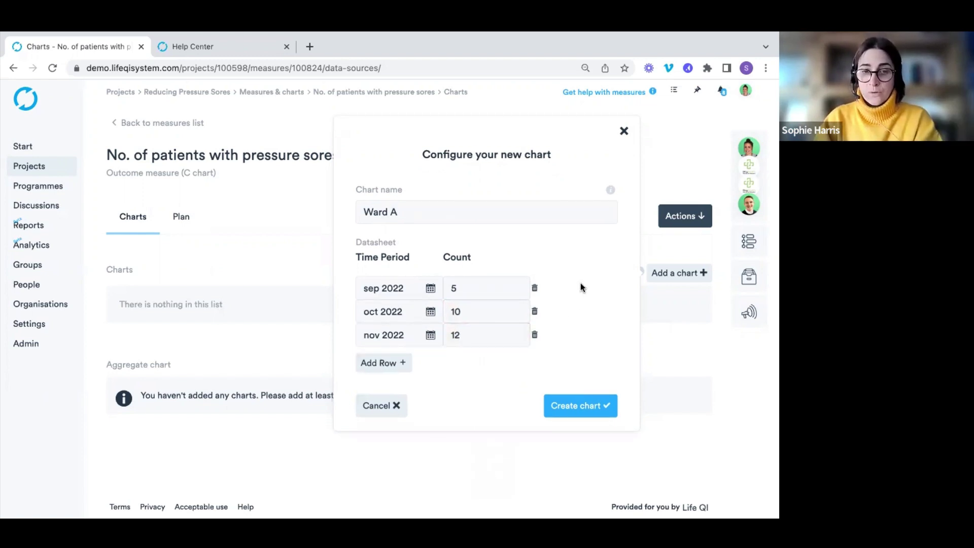
- Remove the extra blank dec 2022 datasheet row and create the Ward A chart
left_click(394, 366)
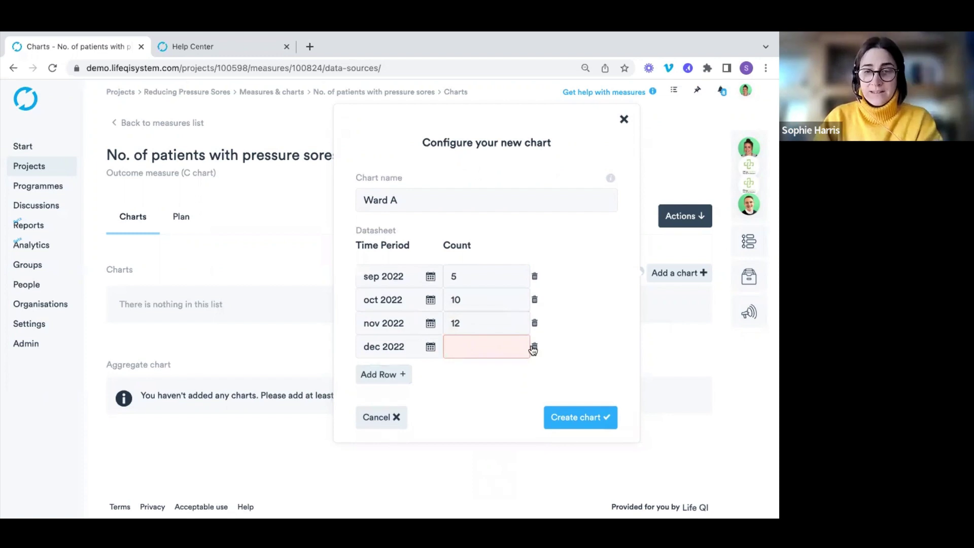
left_click(534, 347)
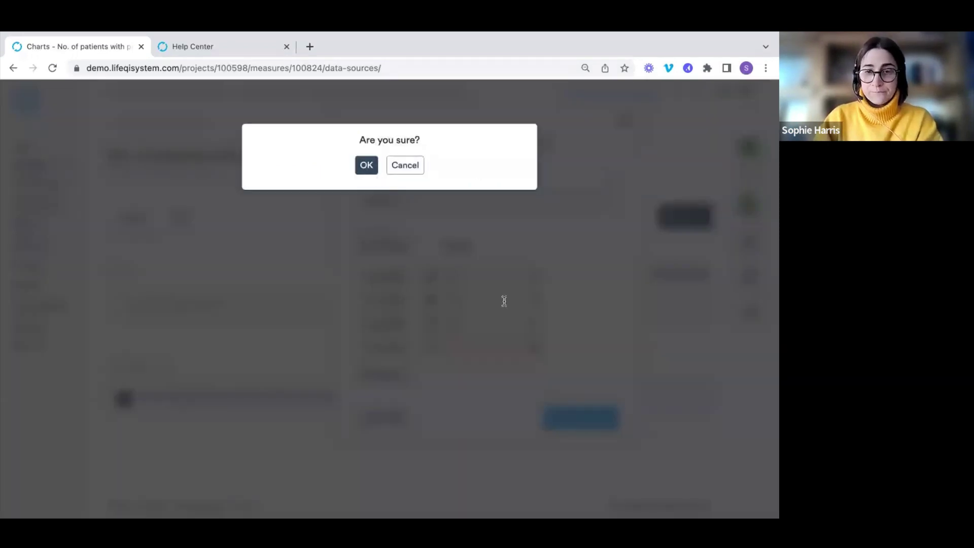
key("Return")
left_click(563, 406)
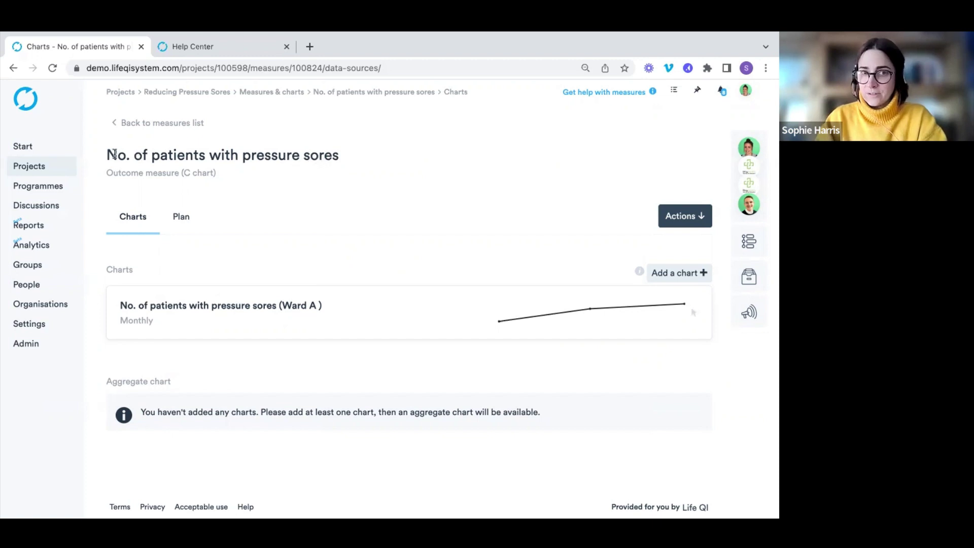
- Open the Ward A chart and examine its plotted C chart and the monthly datasheet beneath it
left_click(220, 321)
scroll(510, 225, "down", 3)
scroll(510, 226, "down", 1)
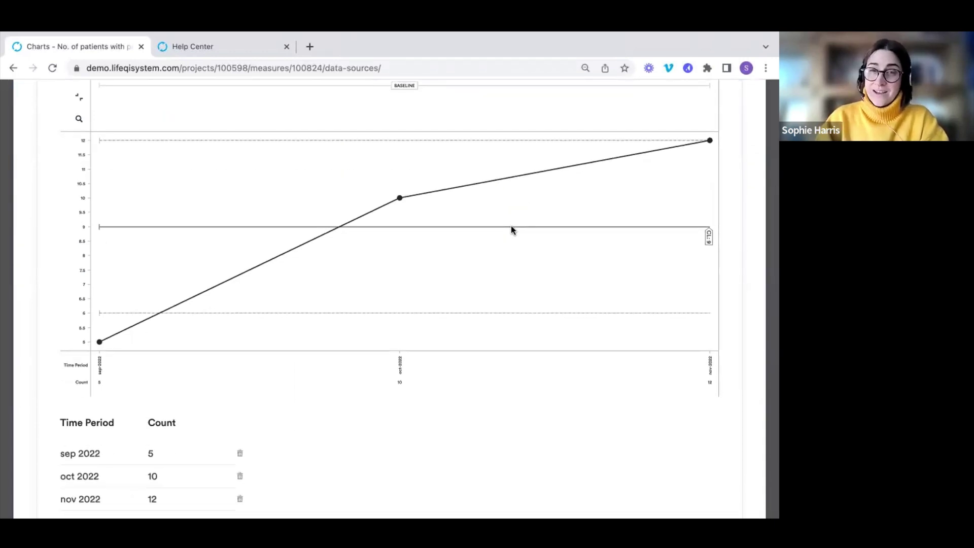
scroll(511, 227, "up", 2)
scroll(512, 226, "down", 1)
scroll(510, 230, "down", 1)
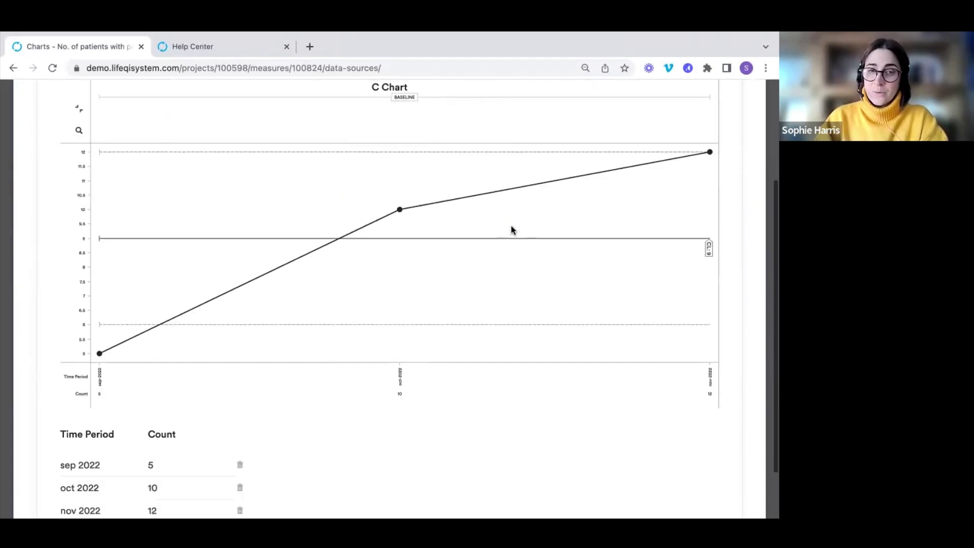
scroll(254, 257, "down", 2)
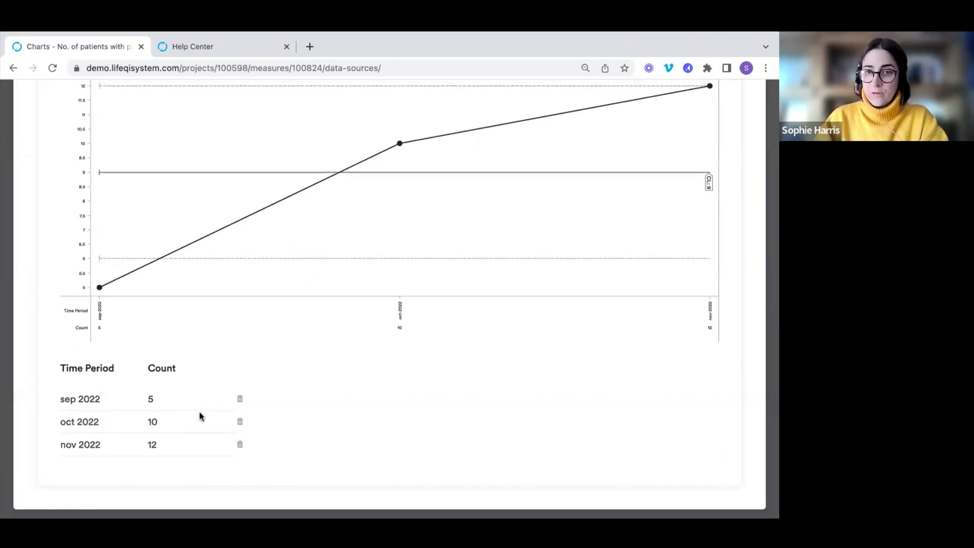
scroll(197, 308, "up", 2)
scroll(480, 213, "up", 5)
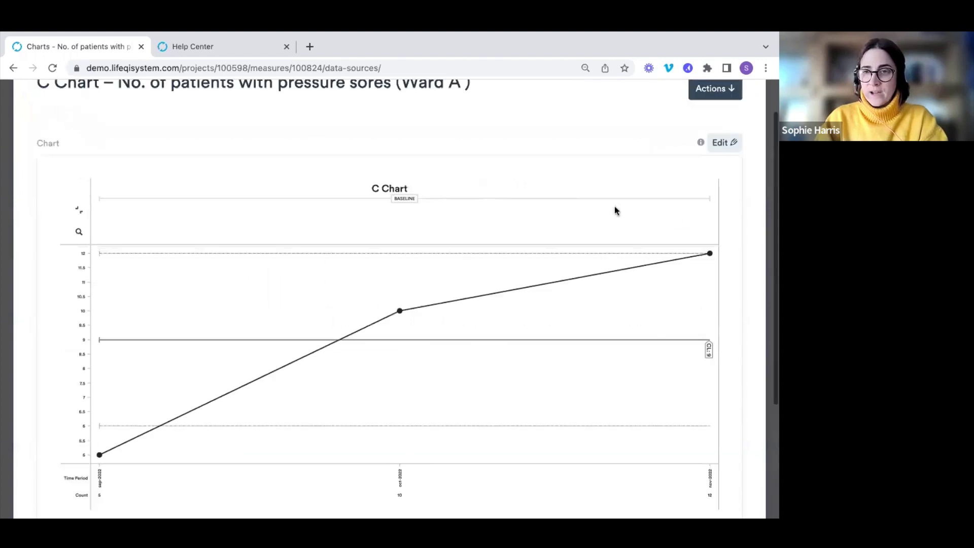
scroll(681, 222, "up", 1)
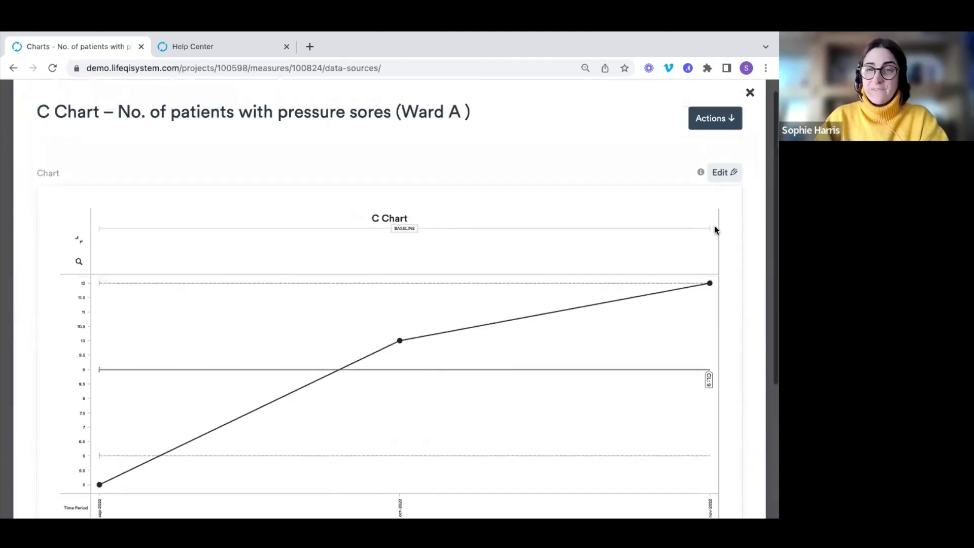
- Edit the Ward A chart's datasheet to include a dec 2022 row with a count of 15
left_click(733, 175)
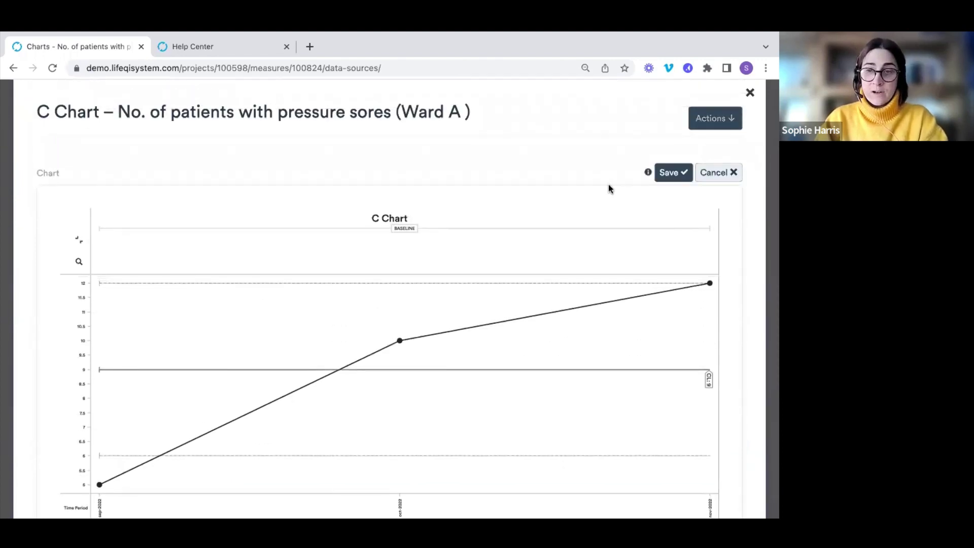
scroll(293, 311, "down", 10)
scroll(132, 427, "up", 1)
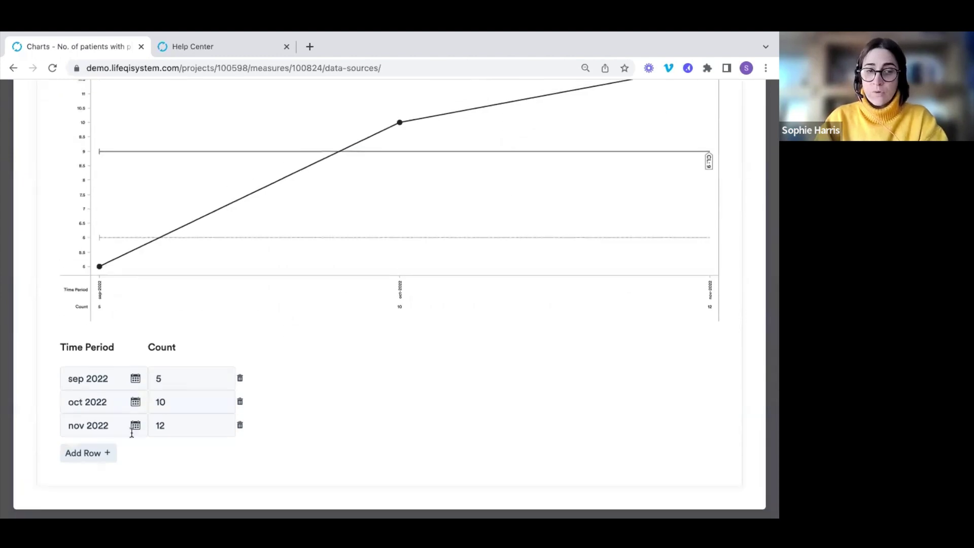
left_click(100, 463)
left_click(163, 448)
type("15")
left_click(332, 422)
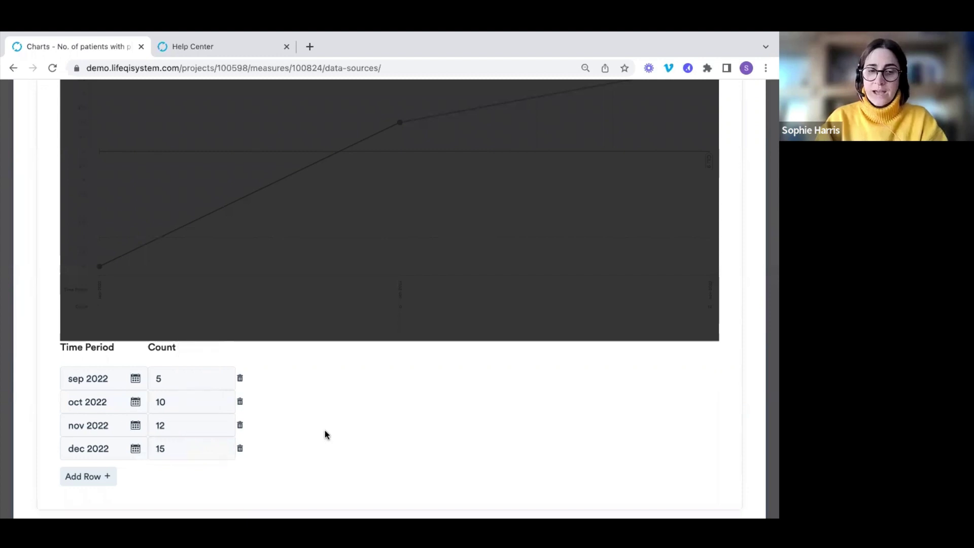
- Re-draw the Ward A chart with the changed data, save it and close the chart
scroll(325, 432, "up", 10)
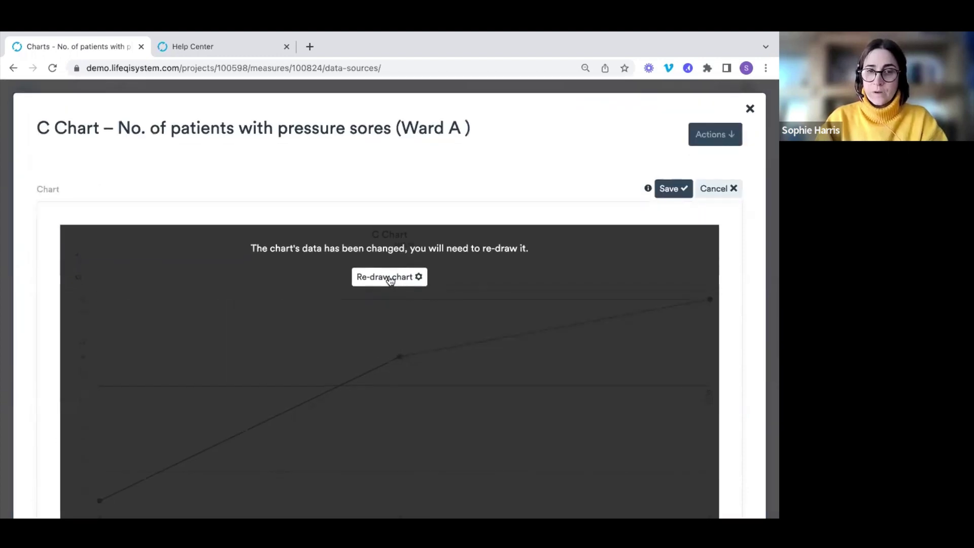
left_click(388, 277)
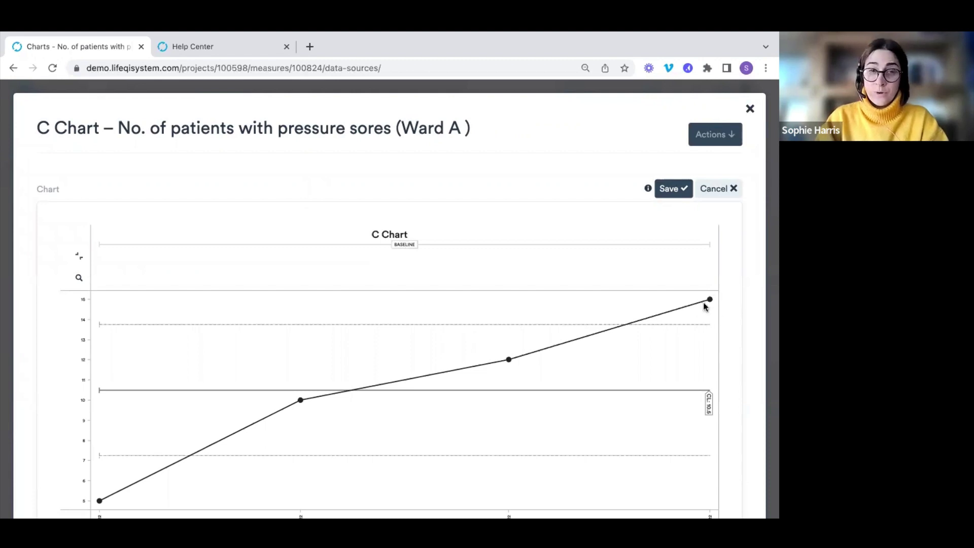
left_click(668, 190)
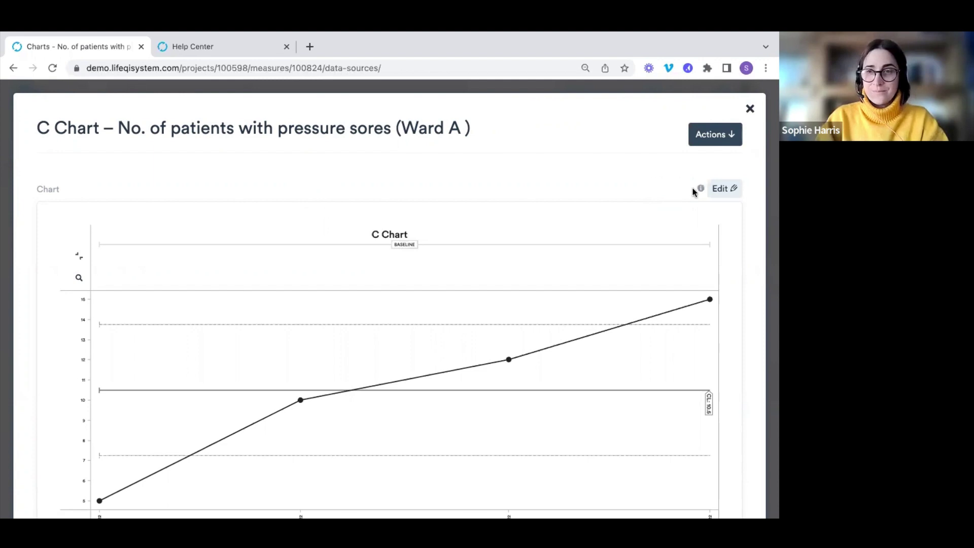
left_click(750, 109)
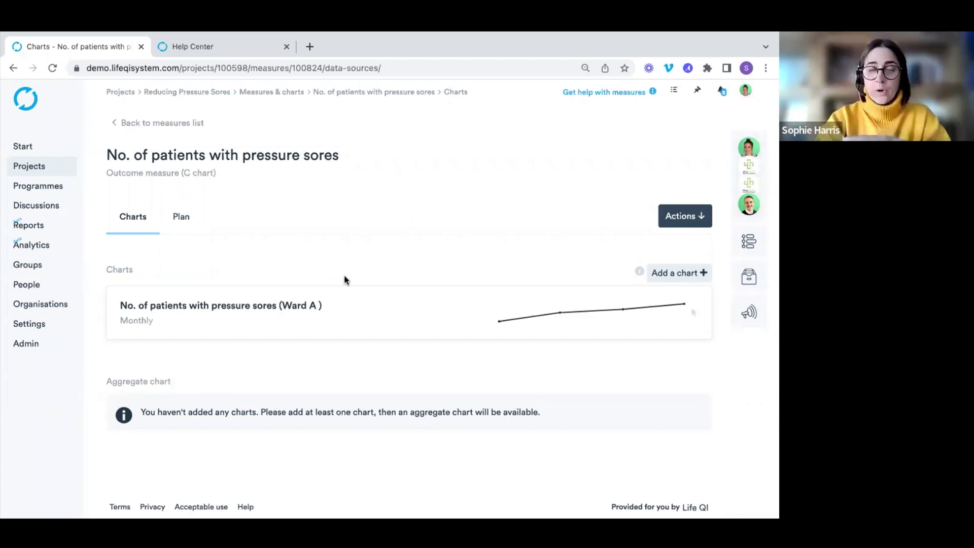
- Start another chart with a blank datasheet row, switch to Excel and copy the monthly Period and Count data in N4:O29, Jan-19 to Feb-21
left_click(669, 274)
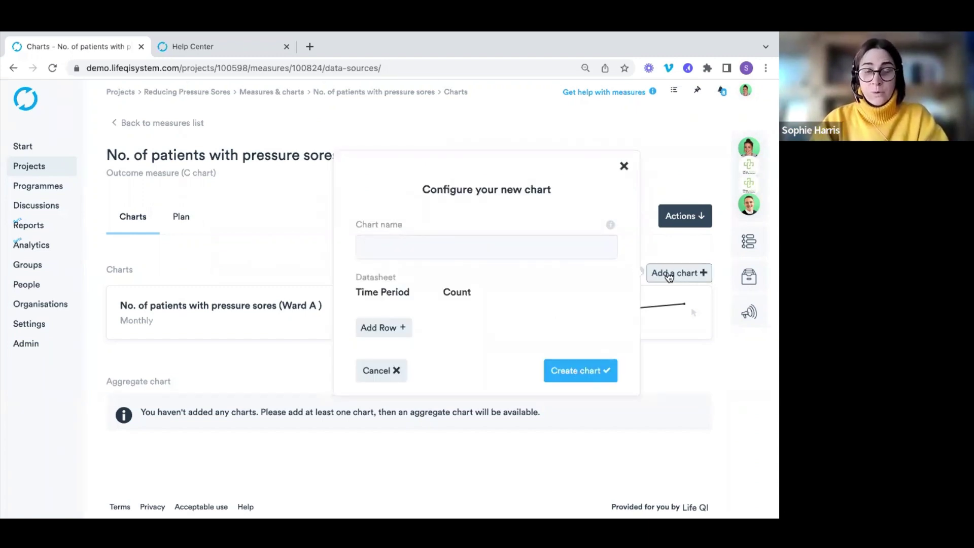
left_click(398, 328)
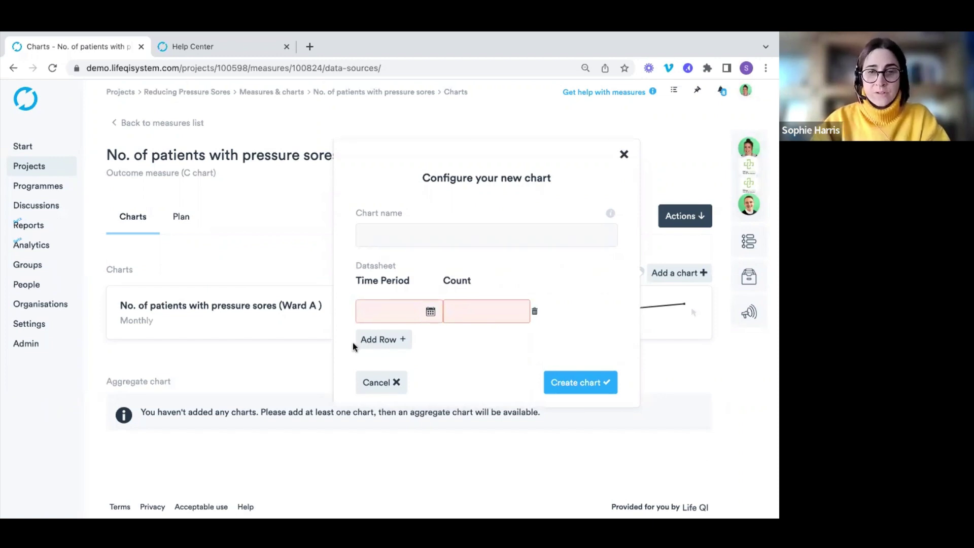
key("super+Tab")
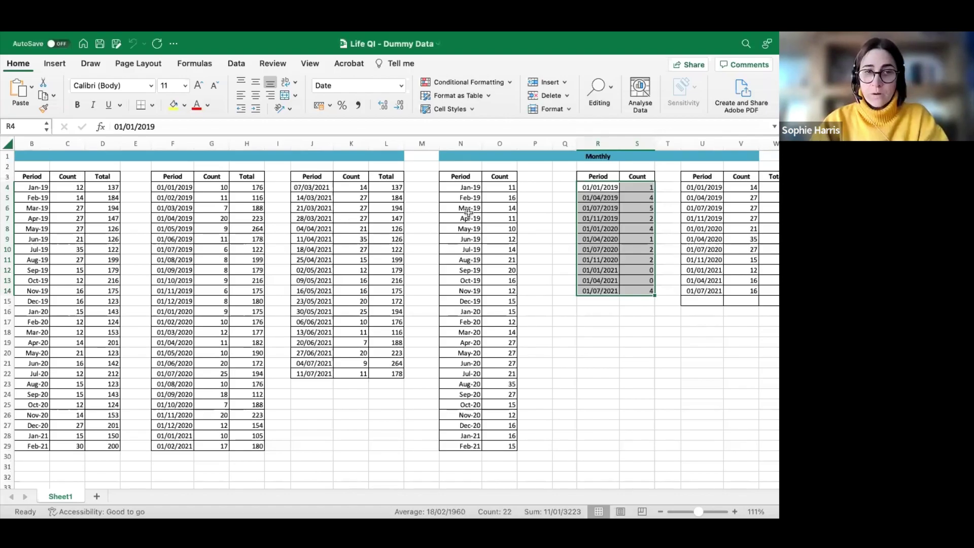
left_click_drag(496, 190, 500, 444)
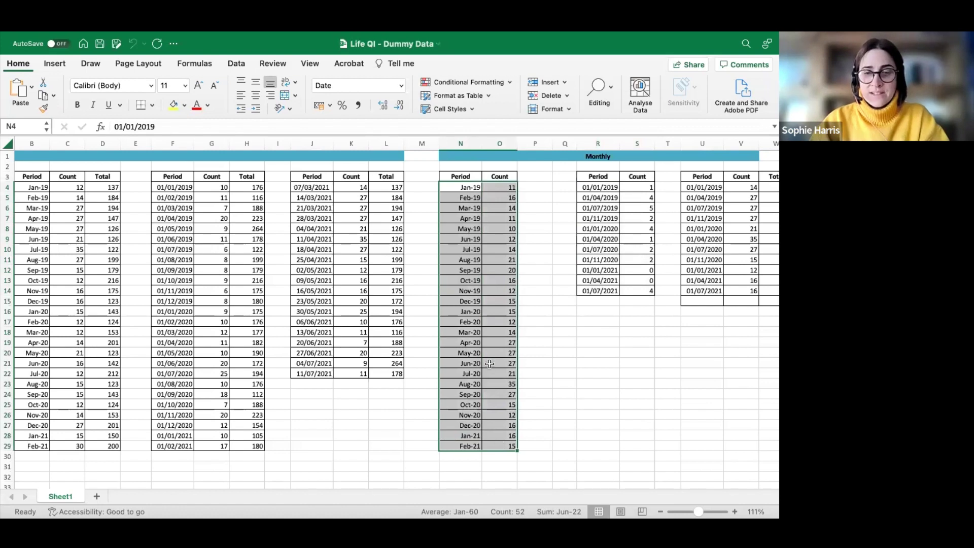
right_click(491, 266)
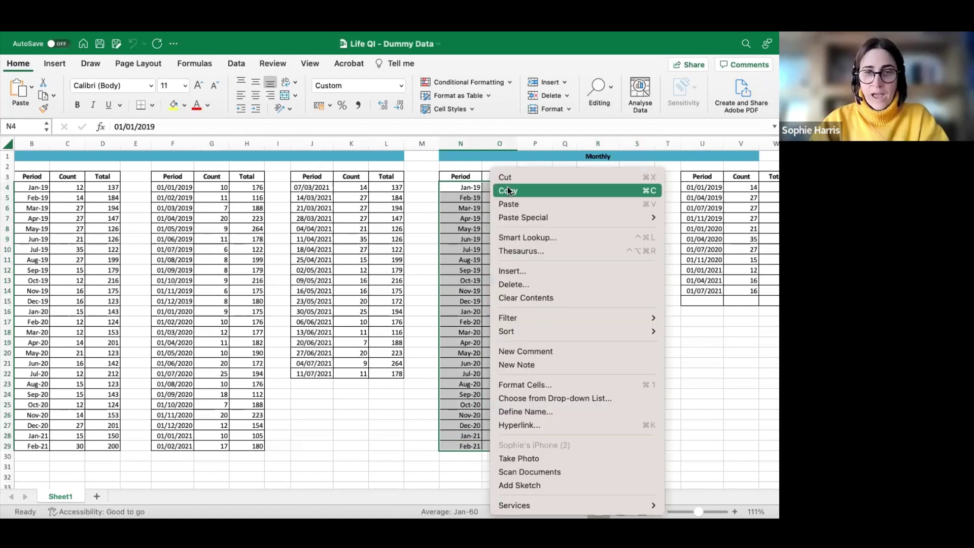
left_click(508, 190)
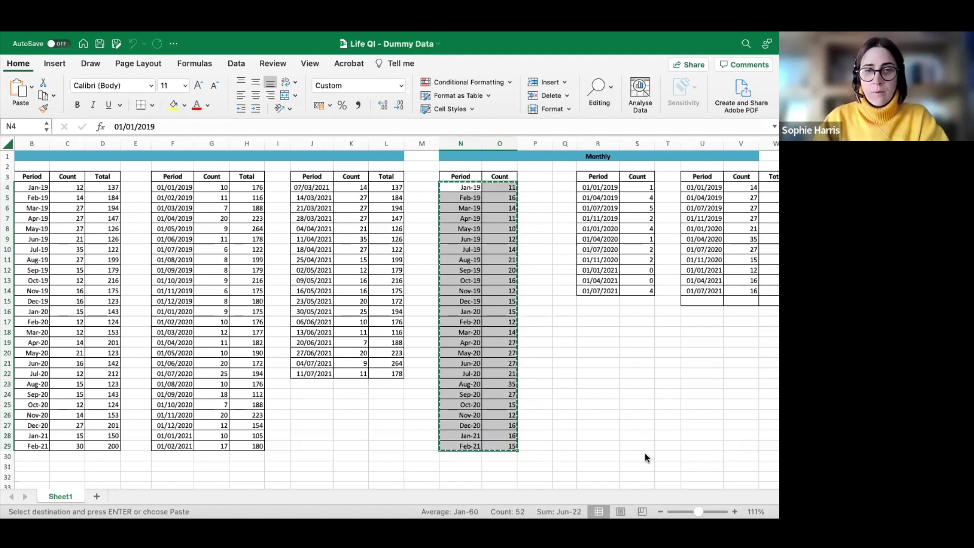
- Switch back to Life QI, paste the copied periods and counts into the new chart's datasheet, and create the chart without a name
key("super+Tab")
right_click(384, 309)
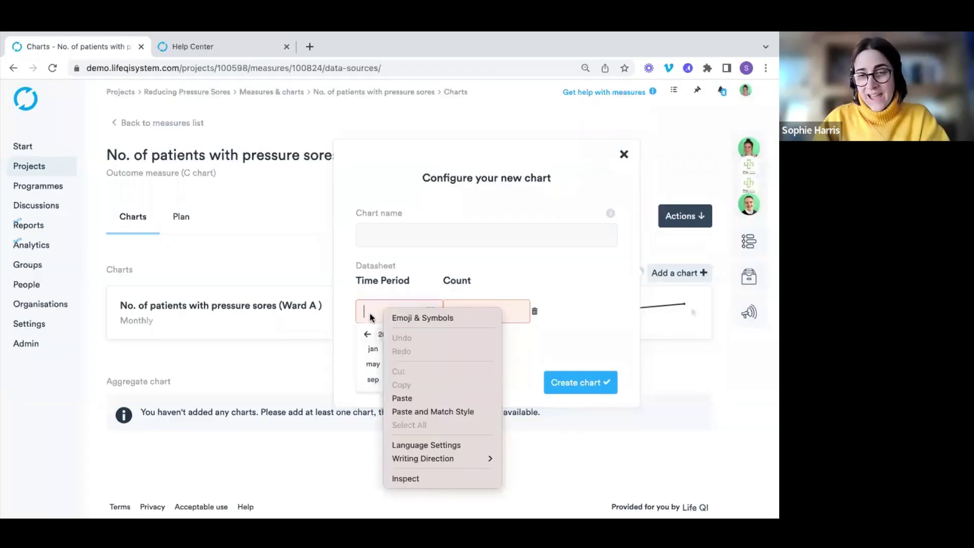
left_click(423, 399)
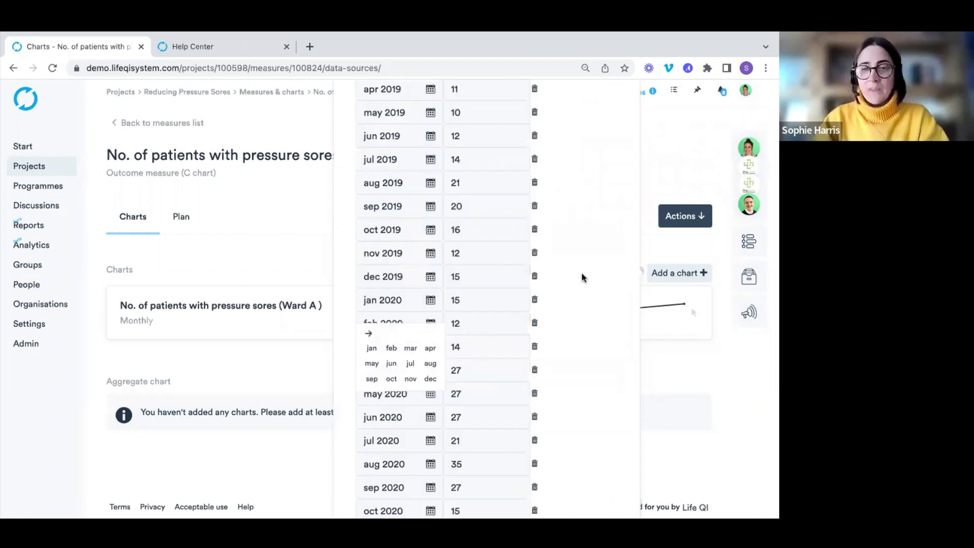
left_click(581, 255)
scroll(480, 223, "down", 4)
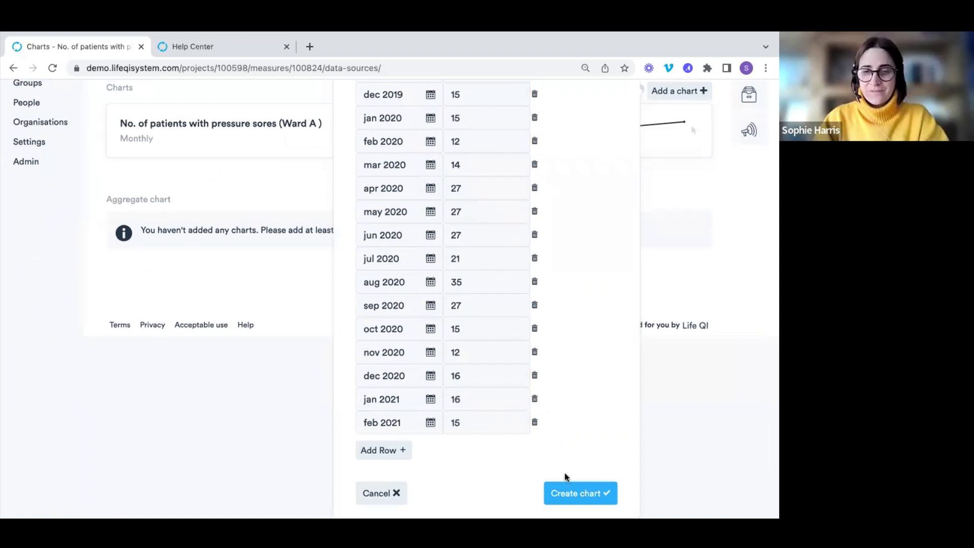
left_click(570, 501)
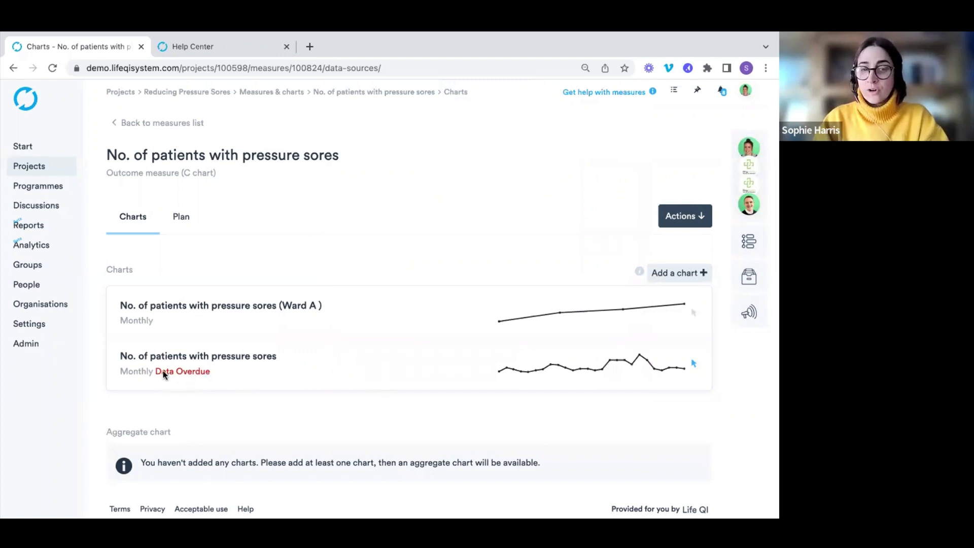
- Open the unnamed chart and examine its C chart, including the High Variation and Outlier markers
left_click(319, 370)
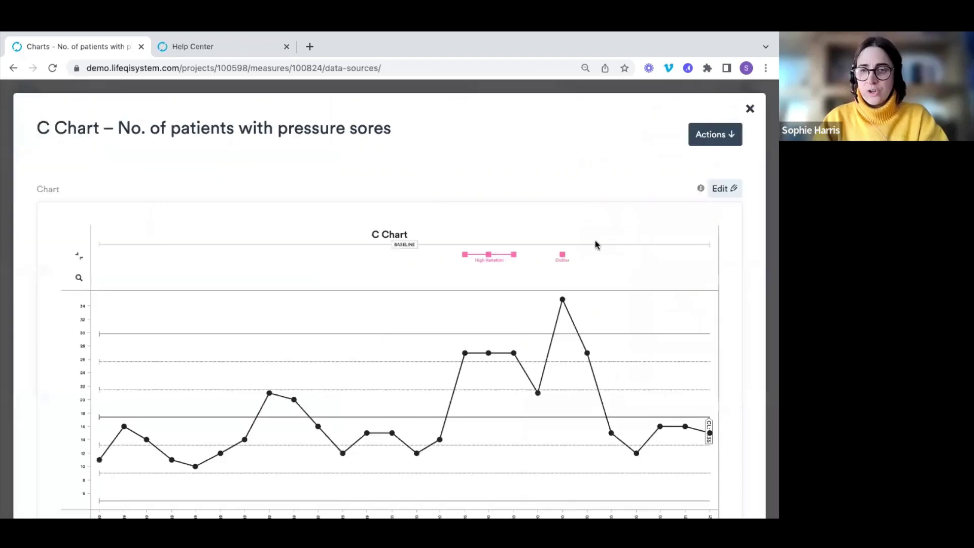
scroll(270, 268, "down", 2)
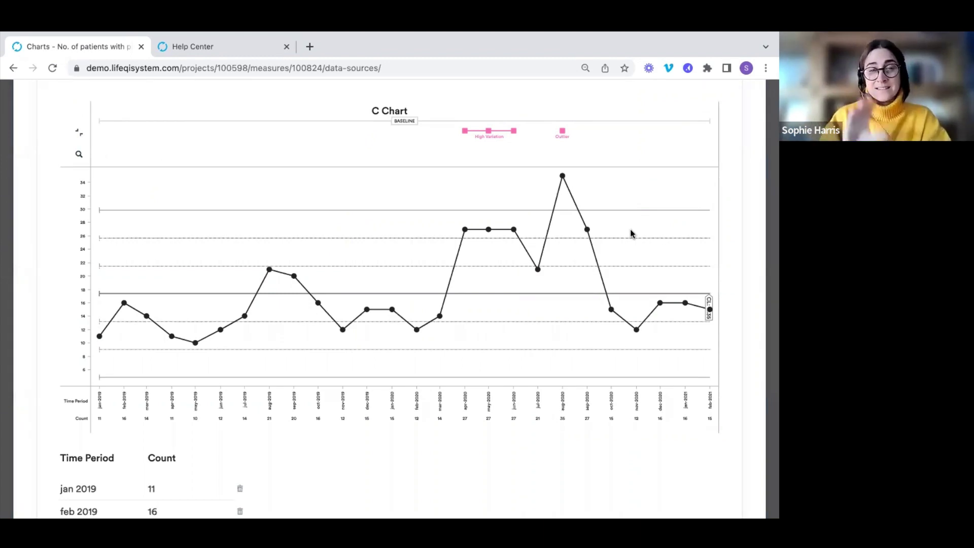
scroll(632, 234, "down", 1)
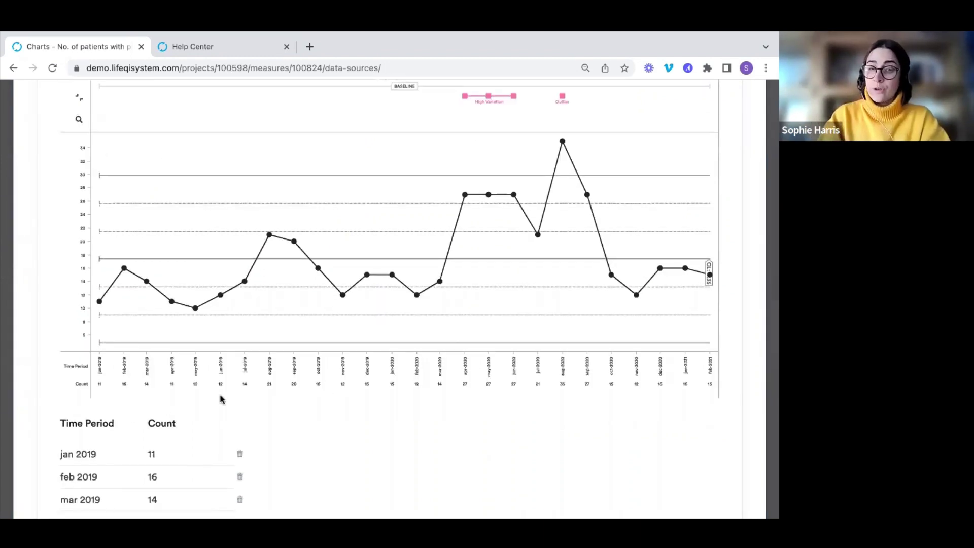
scroll(482, 314, "up", 1)
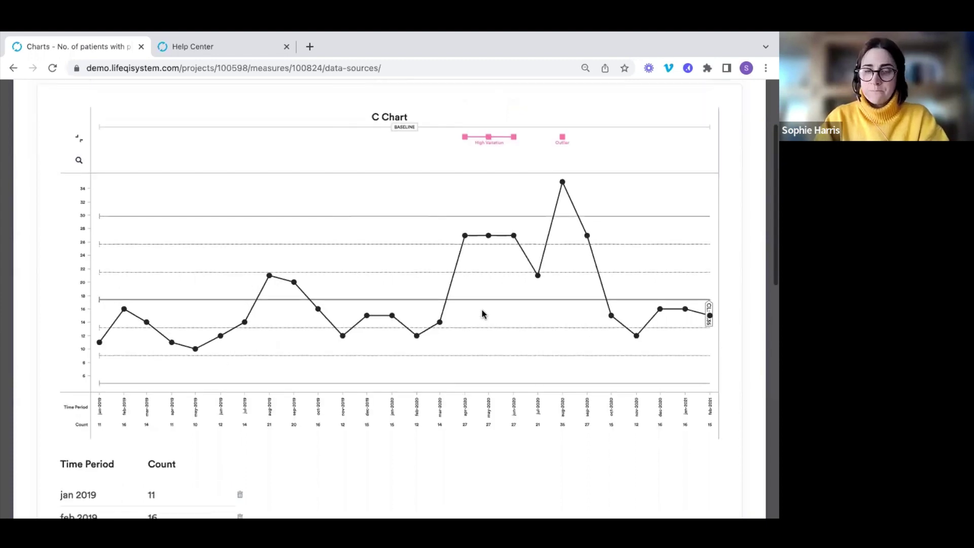
scroll(482, 314, "up", 2)
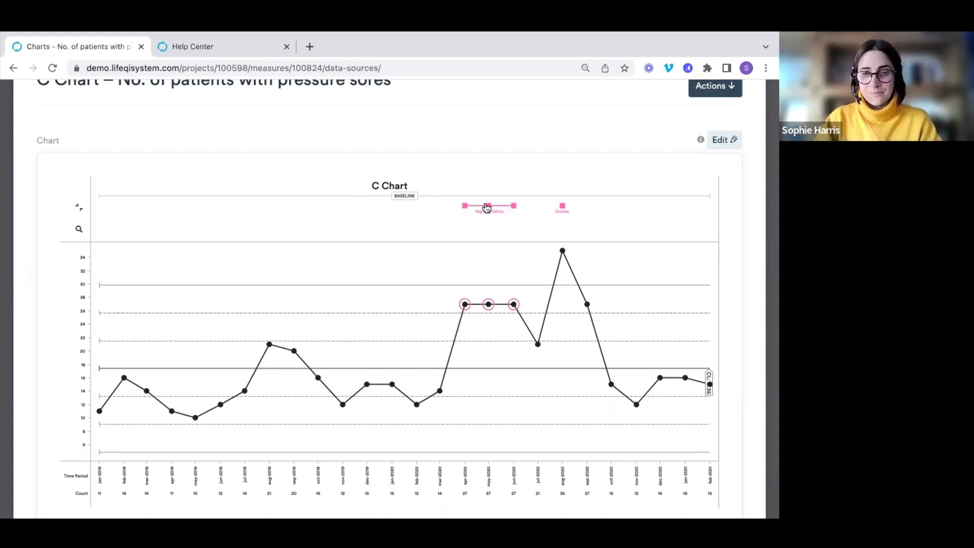
- Review the unnamed chart's datasheet and its available export and admin actions, and close the chart
scroll(486, 206, "up", 1)
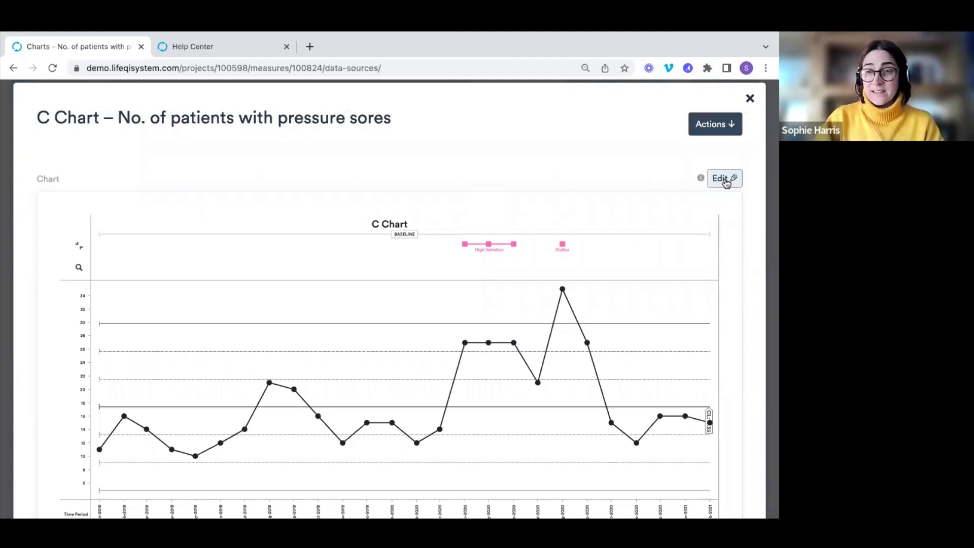
scroll(726, 182, "down", 5)
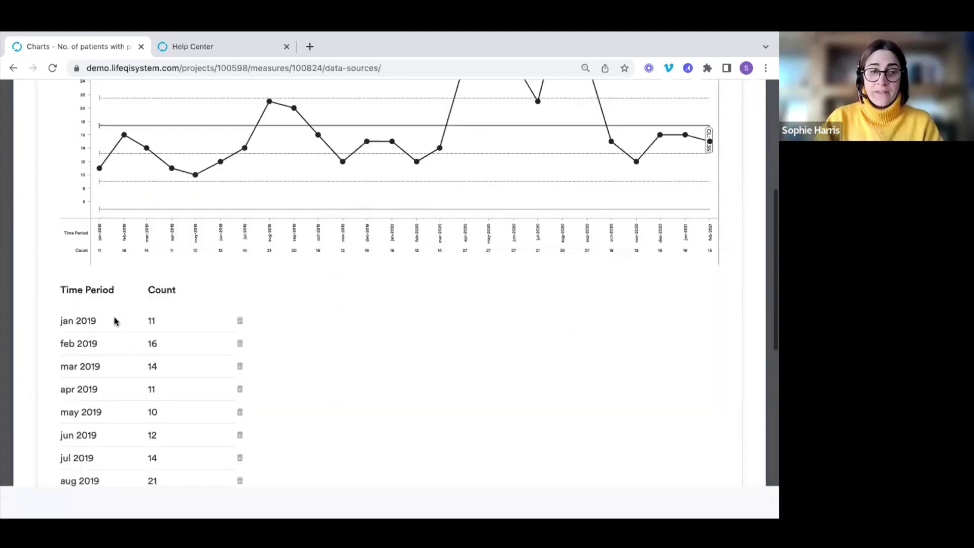
scroll(343, 349, "up", 6)
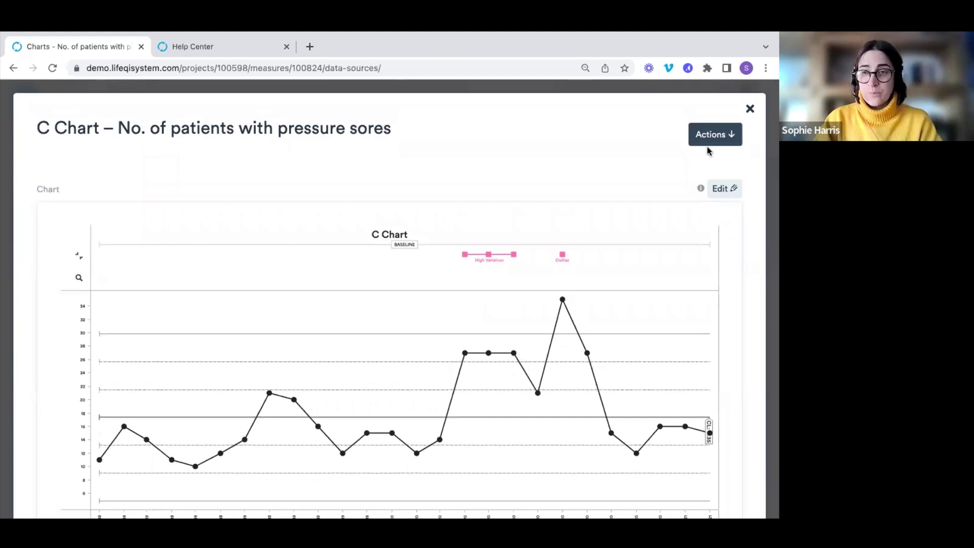
left_click(720, 144)
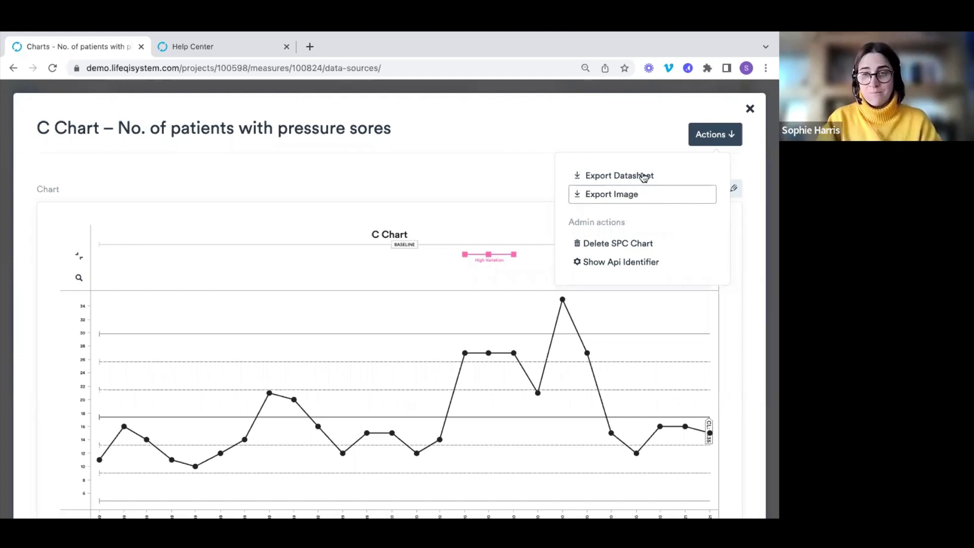
left_click(751, 110)
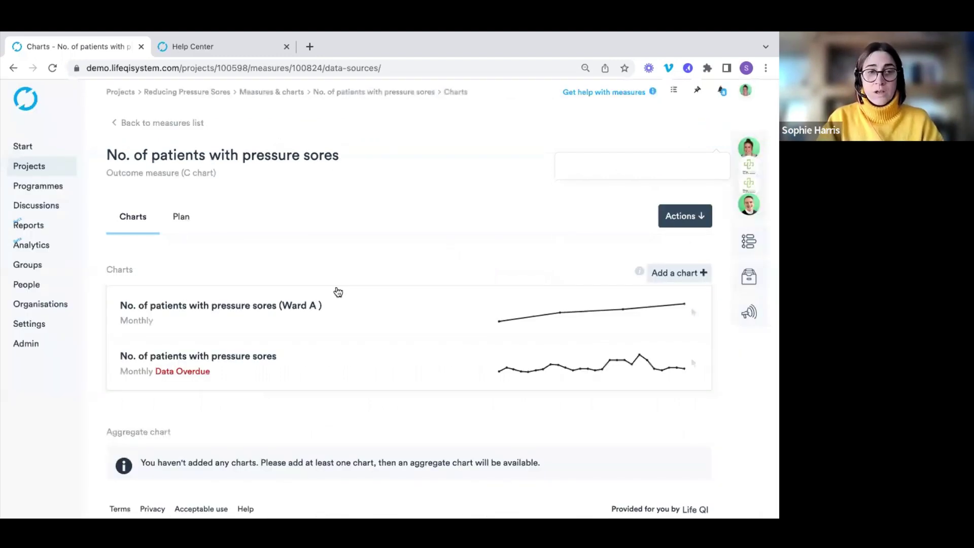
- Go to the project's PDSAs and start a new PDSA ramp titled "Get patients out of bed 3x a day"
left_click(180, 132)
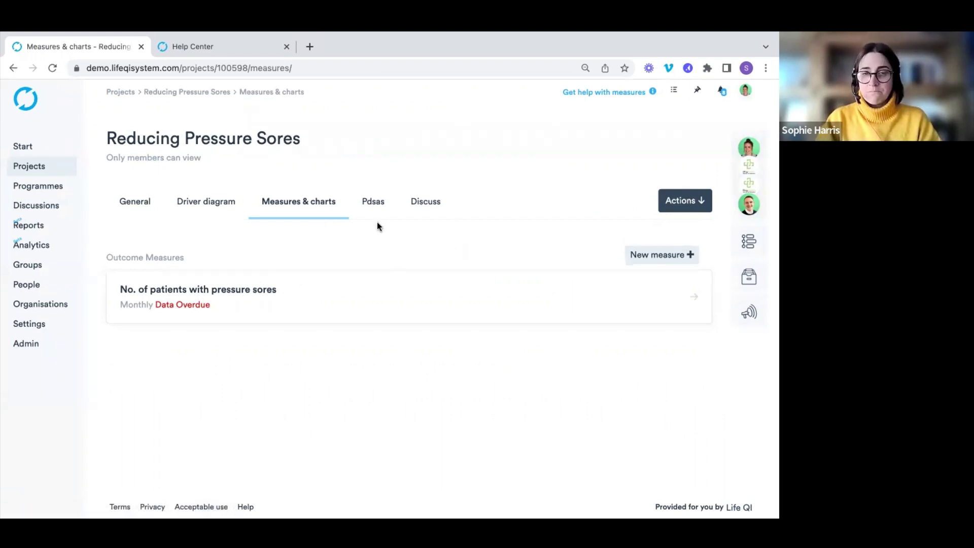
left_click(371, 210)
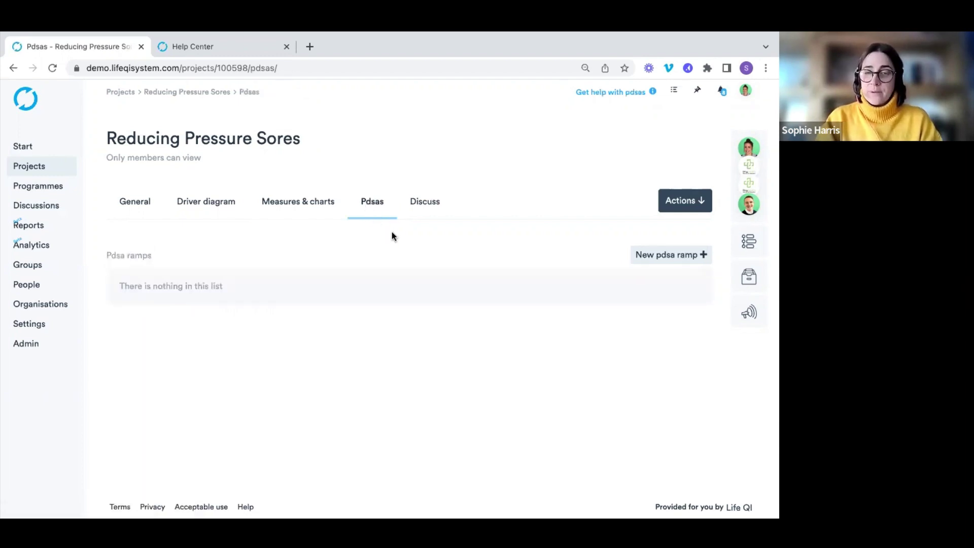
left_click(663, 257)
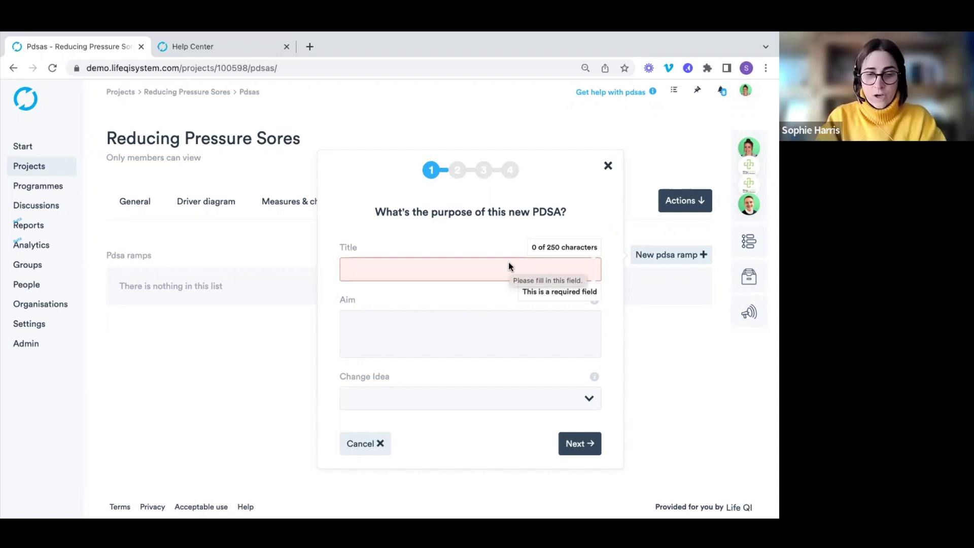
type("Get patients ")
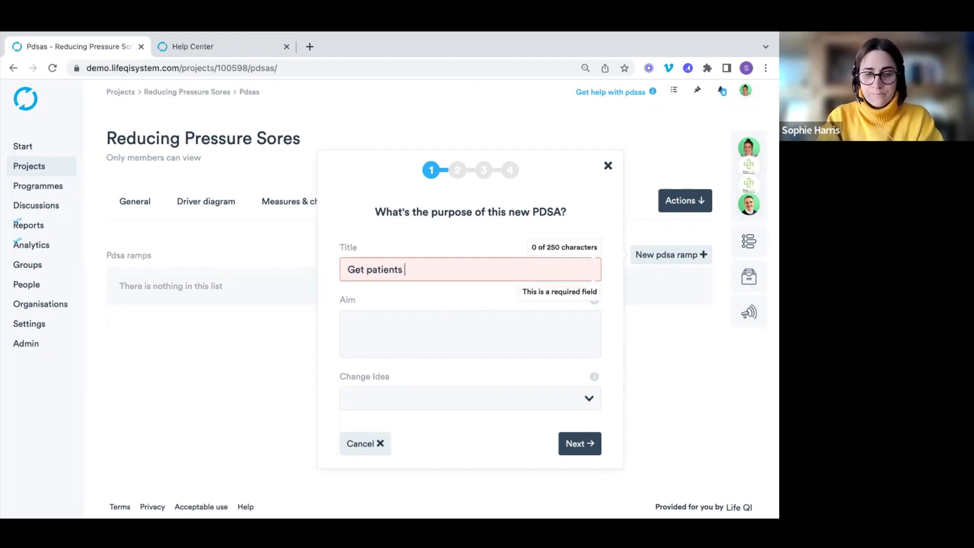
type("out of bed 3x a times")
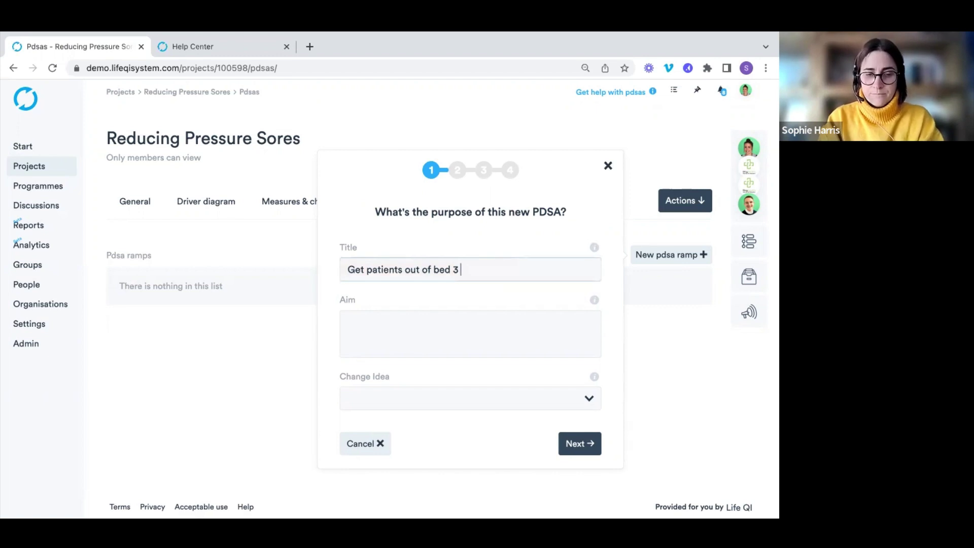
key("BackSpace")
key("BackSpace")
key("BackSpace")
key("BackSpace")
key("BackSpace")
key("BackSpace")
type("day")
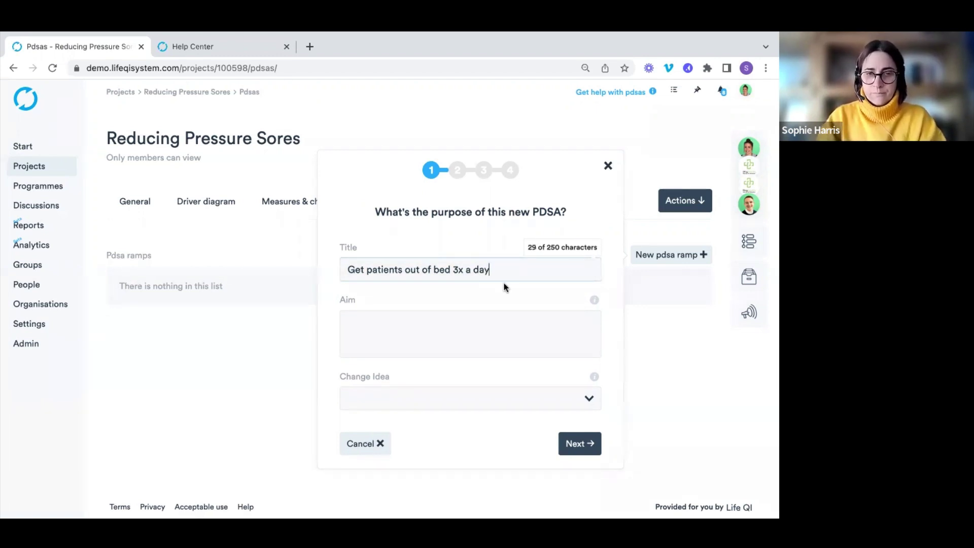
- Enter "To help reduce pressure sores" as the PDSA's aim, and link it to the change idea Change 4
left_click(478, 326)
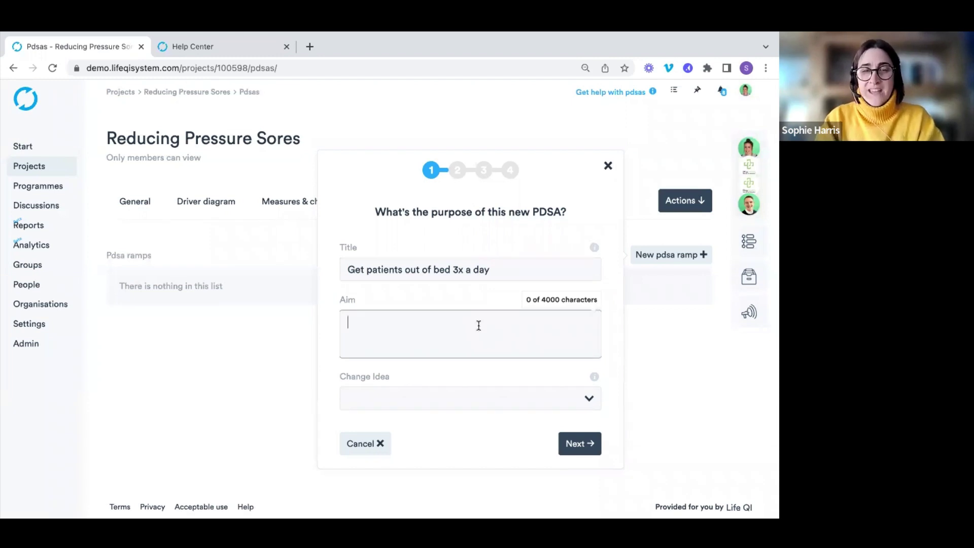
type("To help reduce pressure sores")
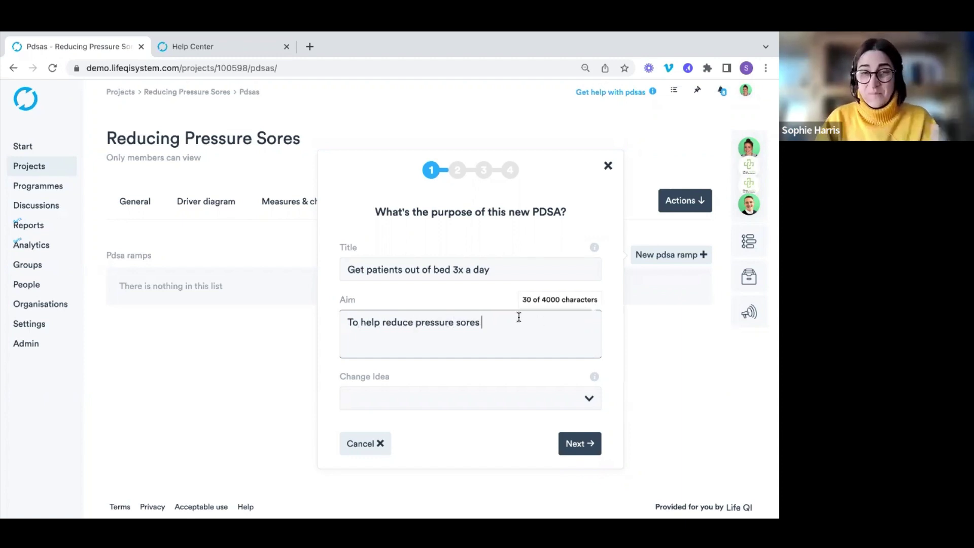
left_click(478, 398)
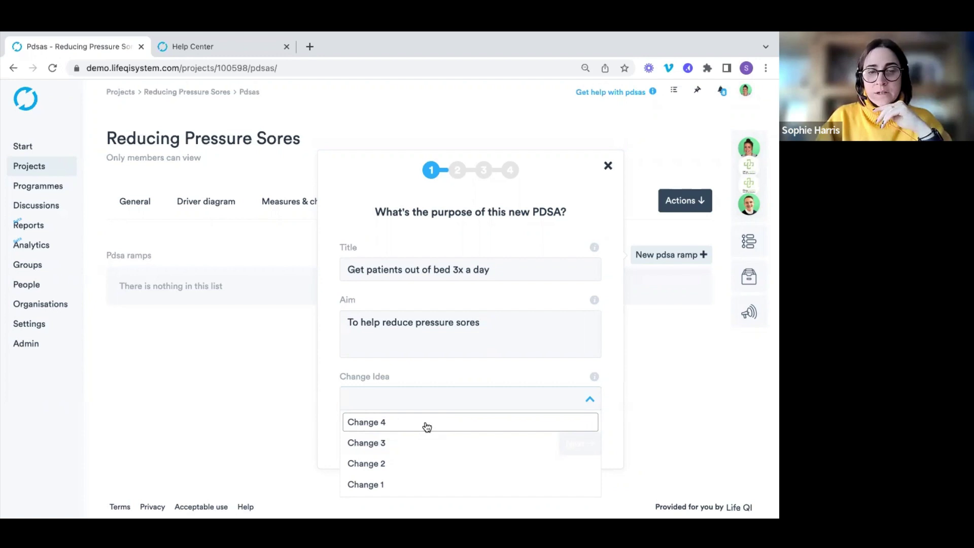
left_click(427, 427)
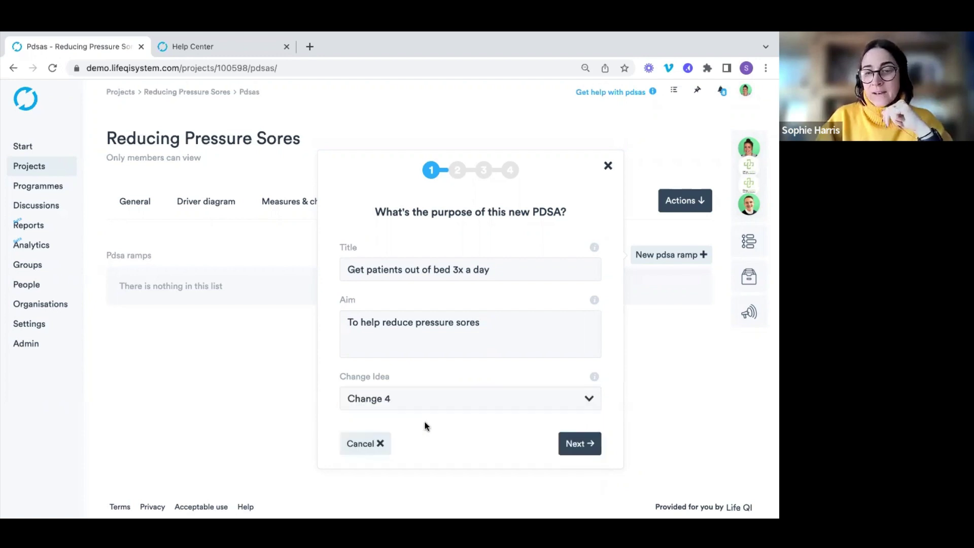
left_click(567, 451)
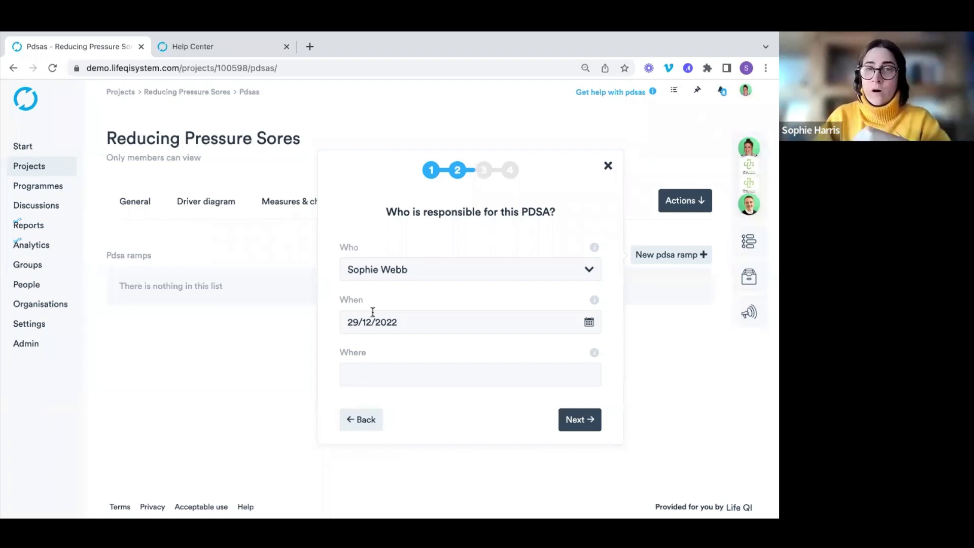
- Make another team member responsible for the PDSA, with the date 04/12/2022 and the location Ward A
left_click(416, 269)
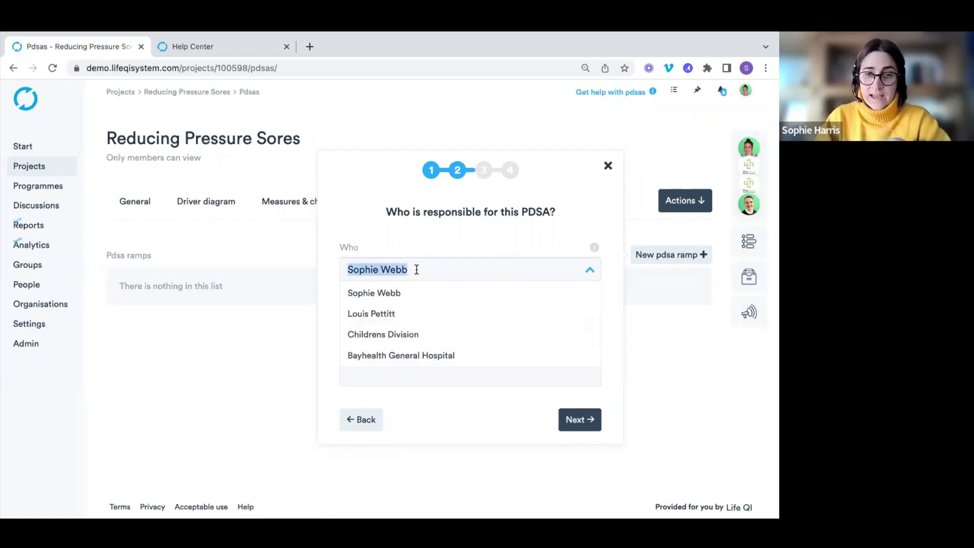
left_click(418, 312)
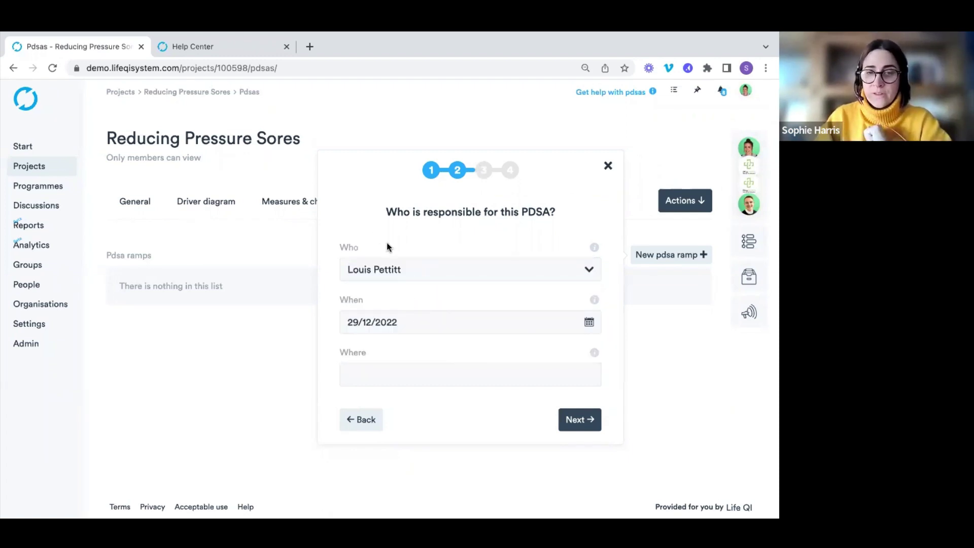
left_click(589, 322)
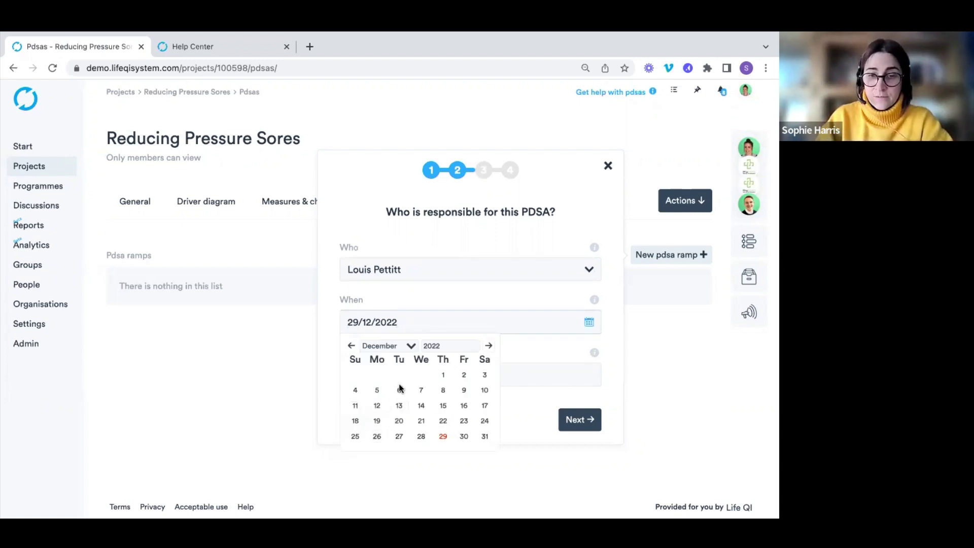
left_click(356, 390)
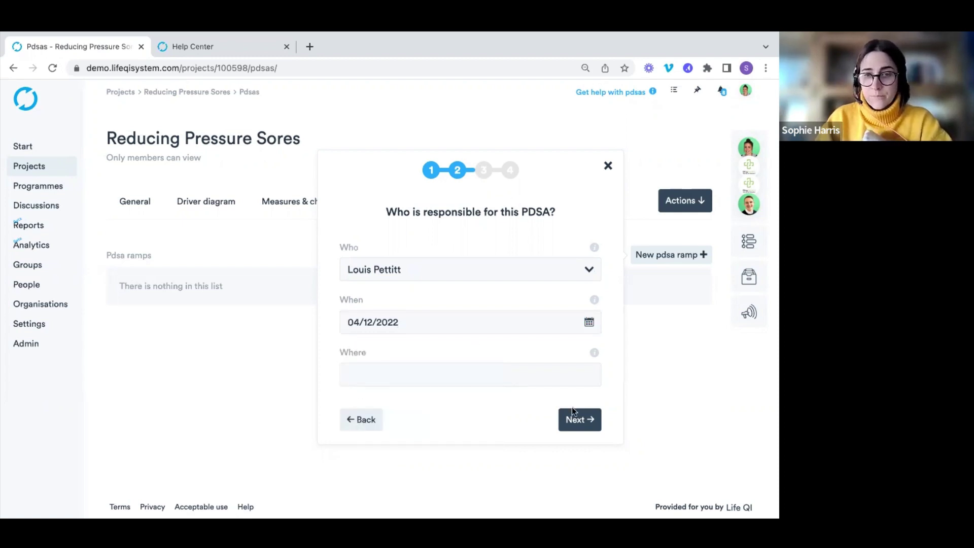
left_click(522, 378)
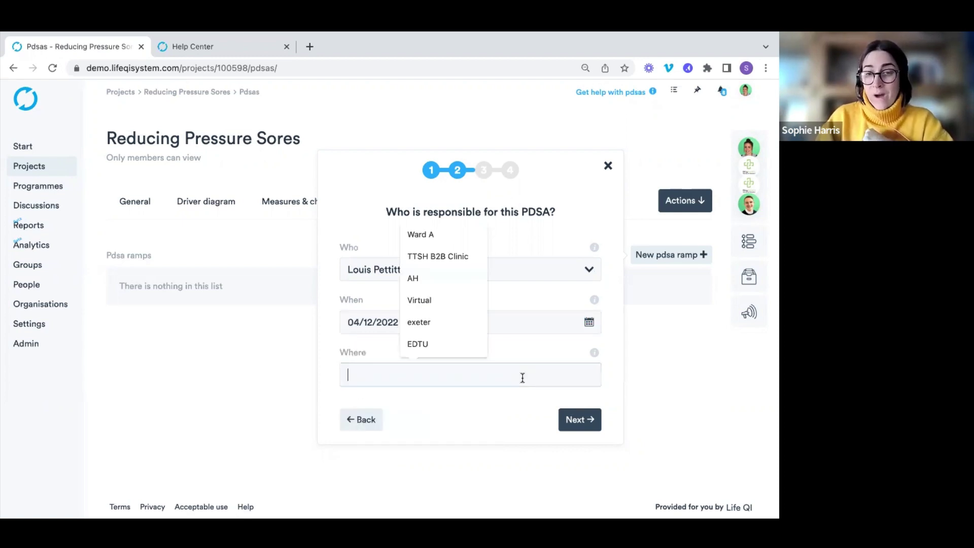
left_click(462, 236)
left_click(582, 411)
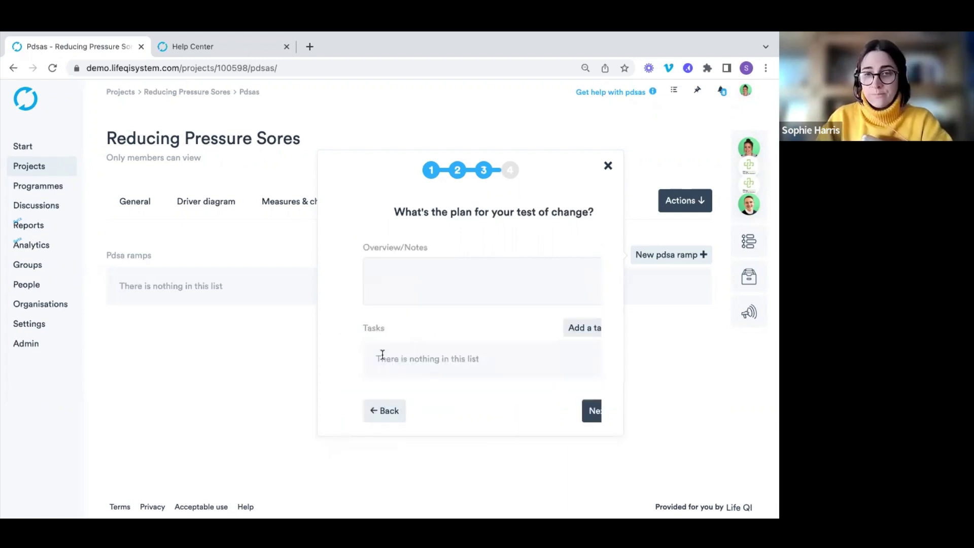
- Enter "What is our plan?" as the overview notes for the test of change
left_click(477, 279)
type("What ")
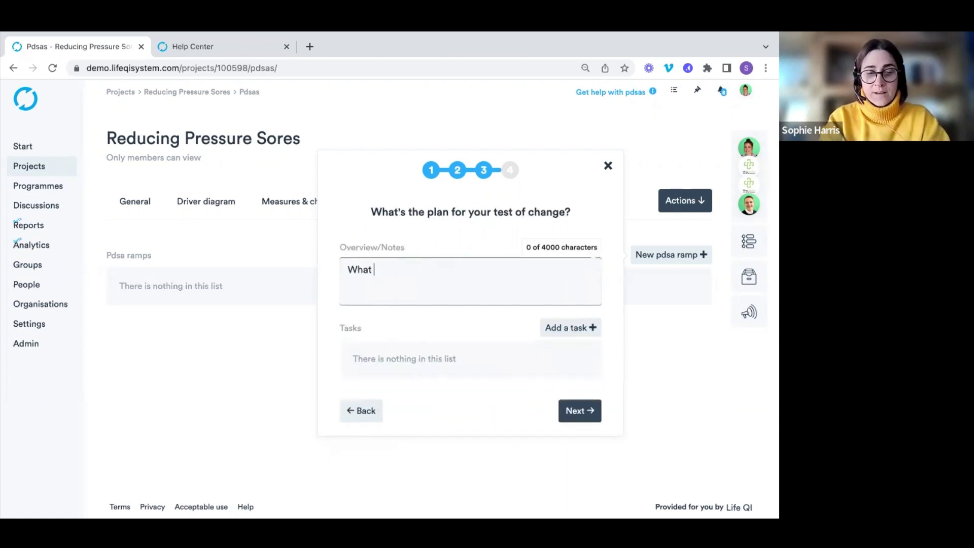
type("is our plan?")
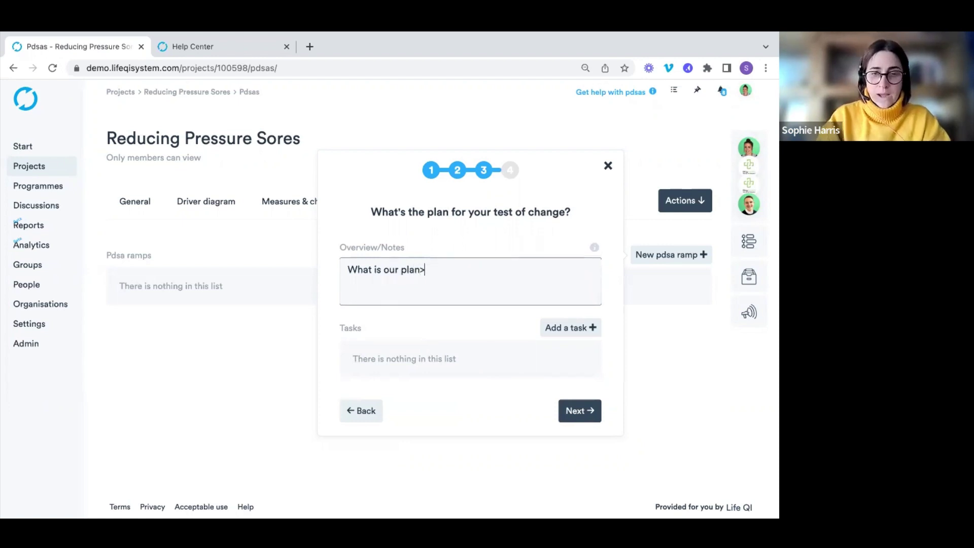
- Add a plan task titled that the named colleague "needs to documents each patient he got out of bed 3 times", and save it
left_click(579, 330)
left_click(429, 225)
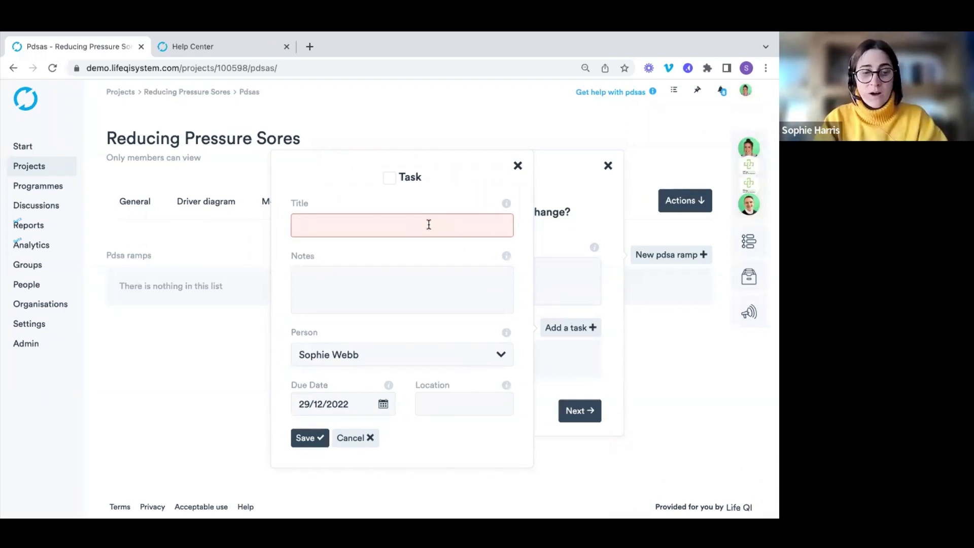
type("Louis nee")
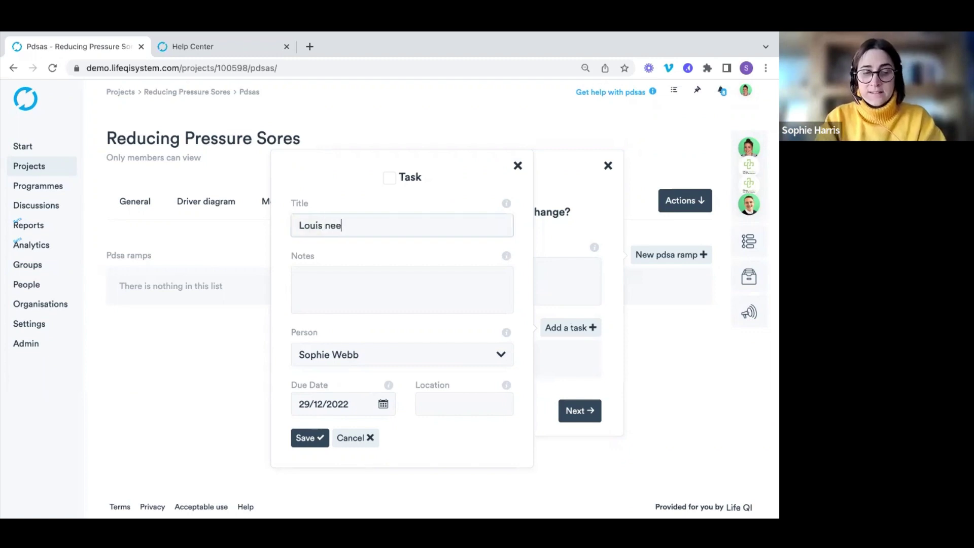
type("ds to docu")
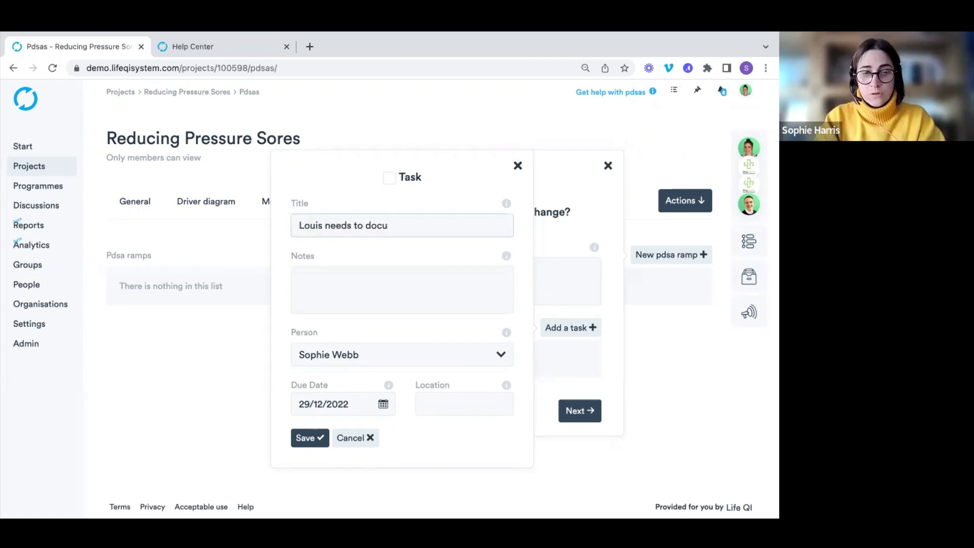
type("ments ea")
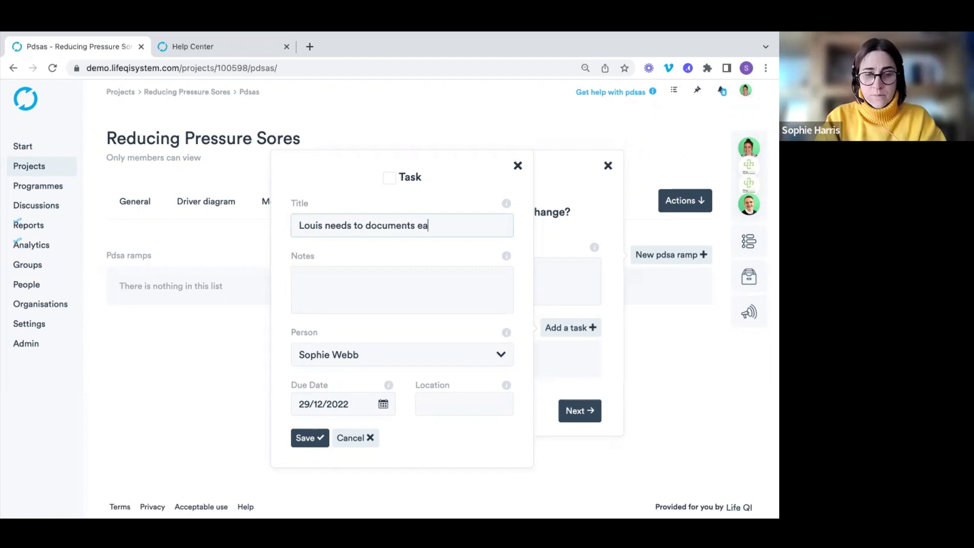
type("ch patient ")
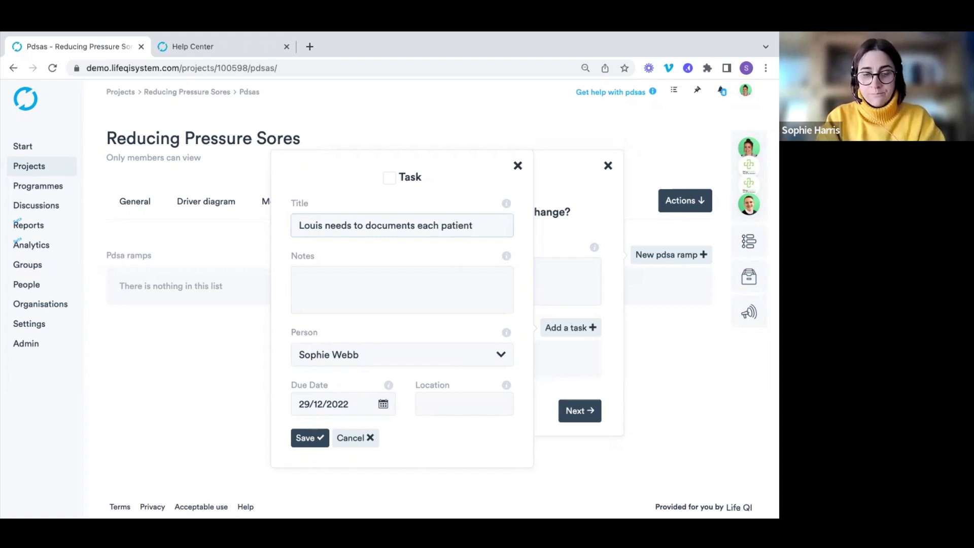
type("he go")
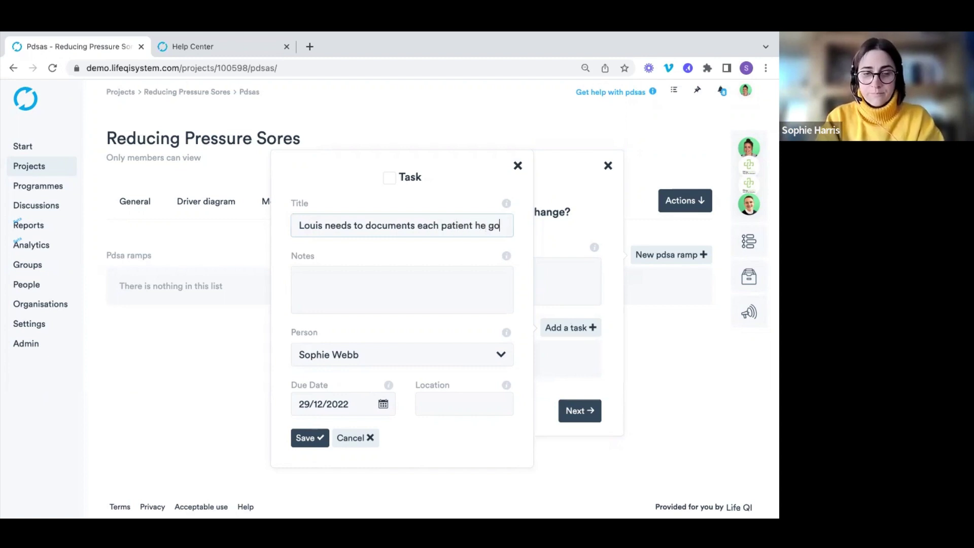
type("t out of bed 3 times")
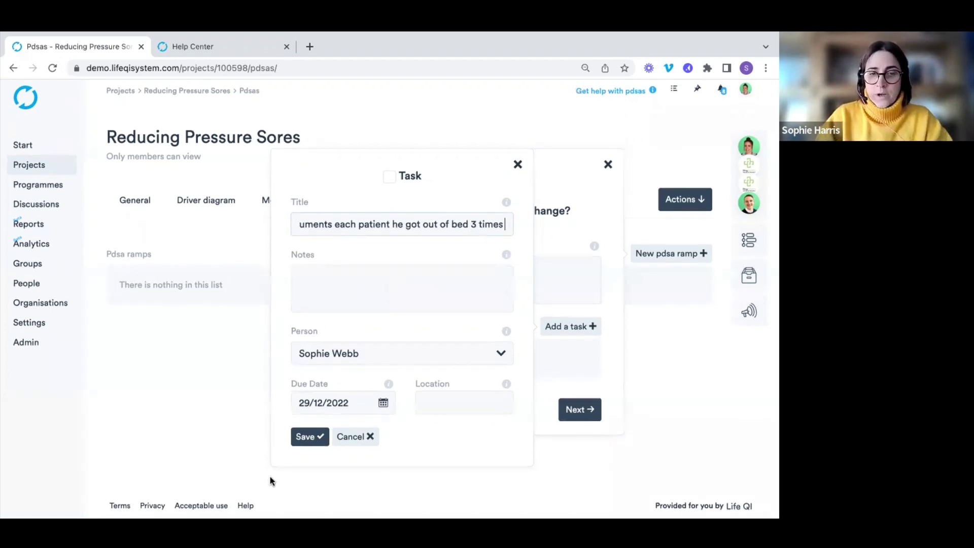
left_click(308, 445)
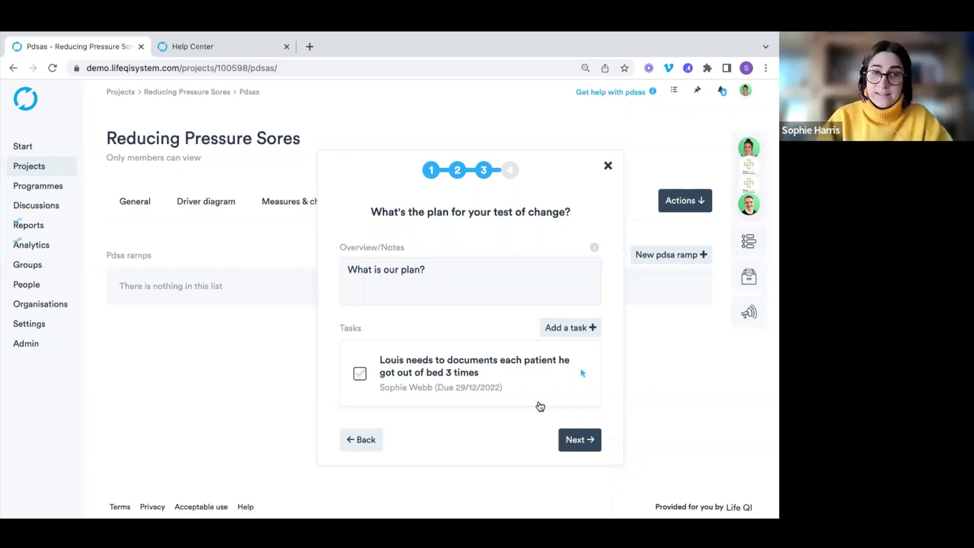
- Proceed to the outcome stage and enter "What is our prediction?" as the PDSA's prediction
left_click(581, 446)
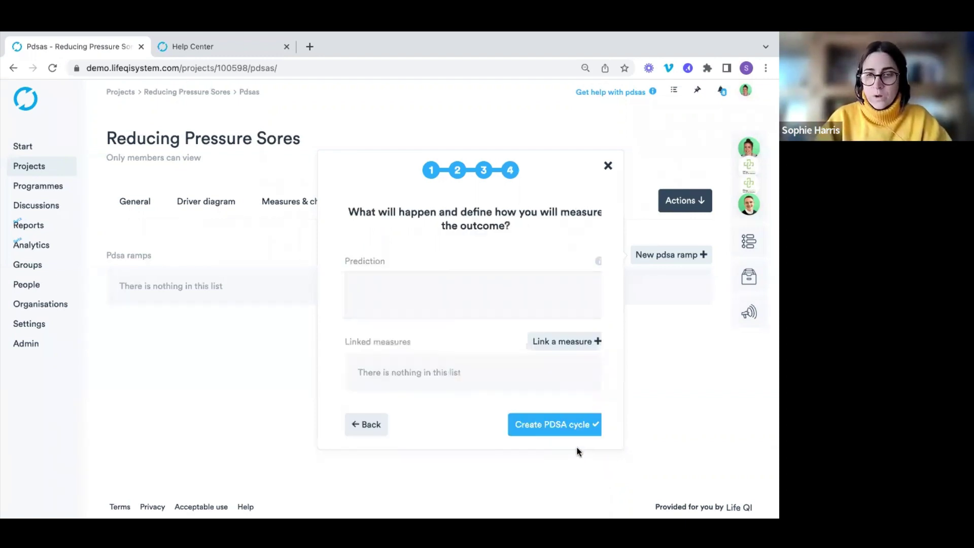
type("What i")
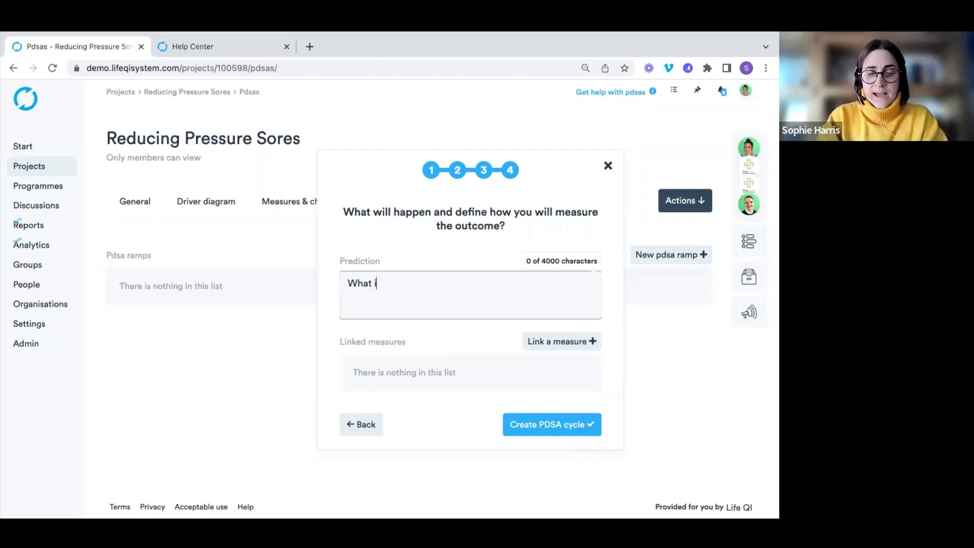
type("s our prediction?")
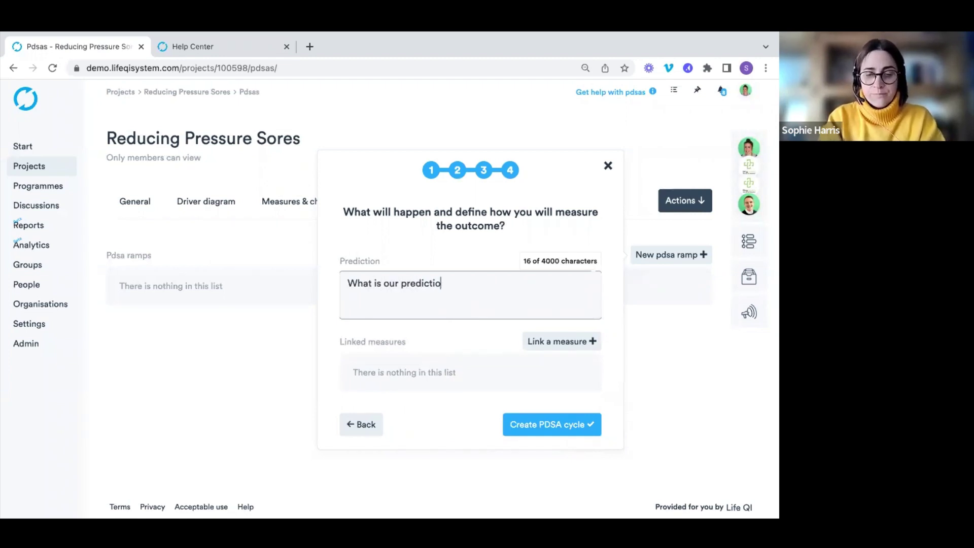
- Link the measure "No. of patients with pressure sores" to the PDSA and create the PDSA cycle
left_click(539, 342)
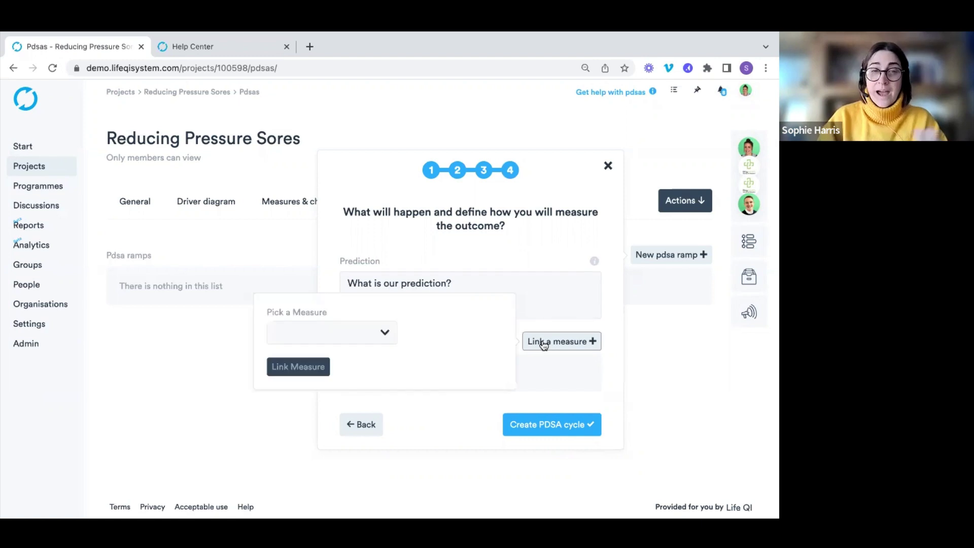
left_click(333, 336)
left_click(333, 363)
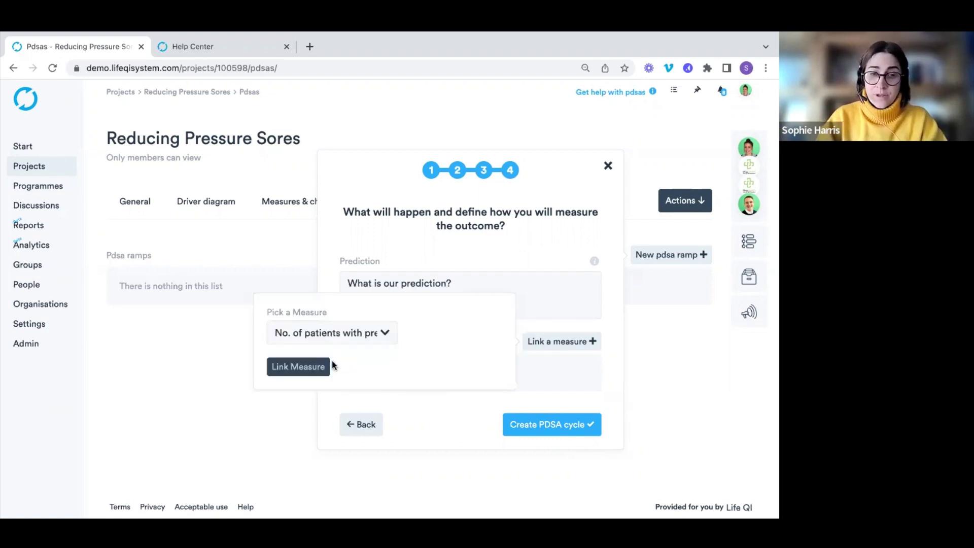
left_click(319, 368)
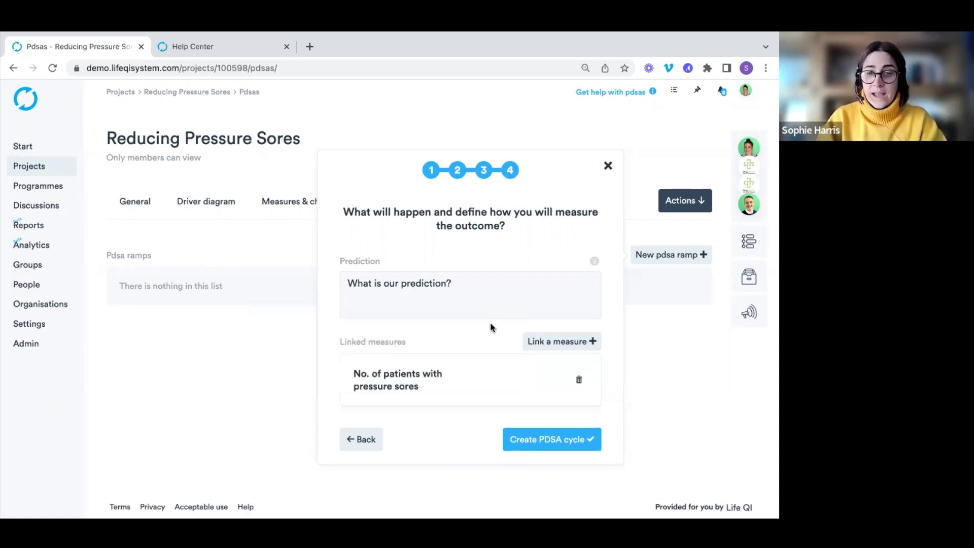
left_click(528, 441)
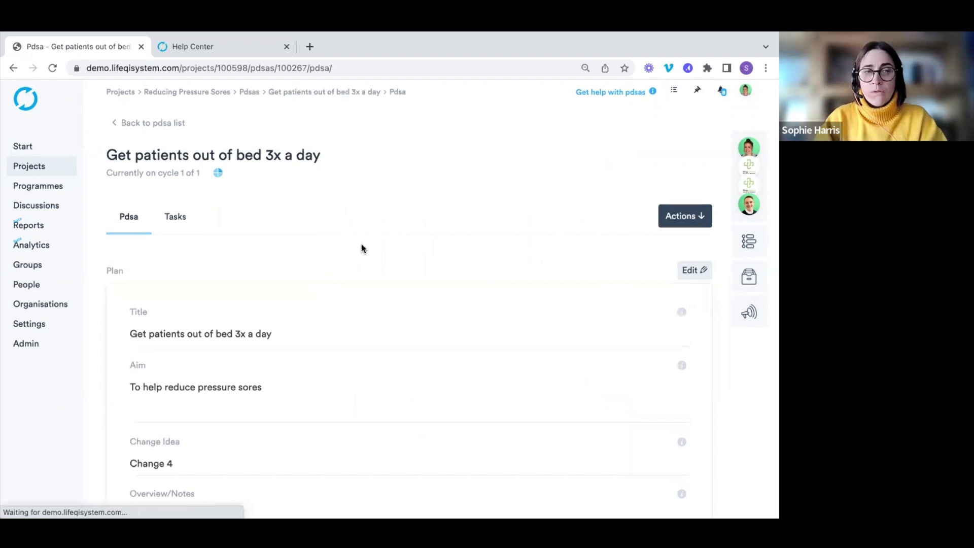
left_click_drag(106, 153, 193, 154)
left_click_drag(299, 163, 300, 166)
left_click(150, 163)
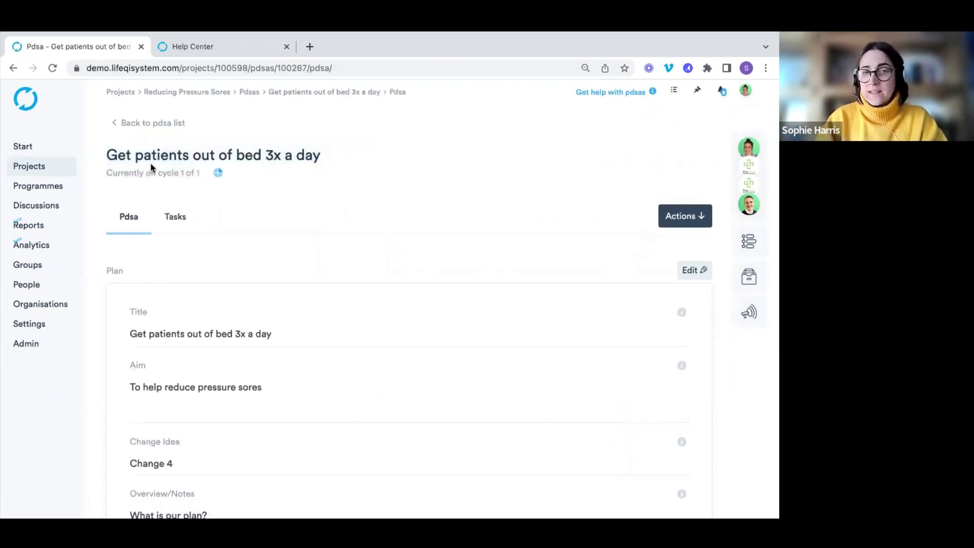
- Examine the PDSA's cycle status and tasks, reopen it from the project's PDSA list, and review its plan details
double_click(189, 173)
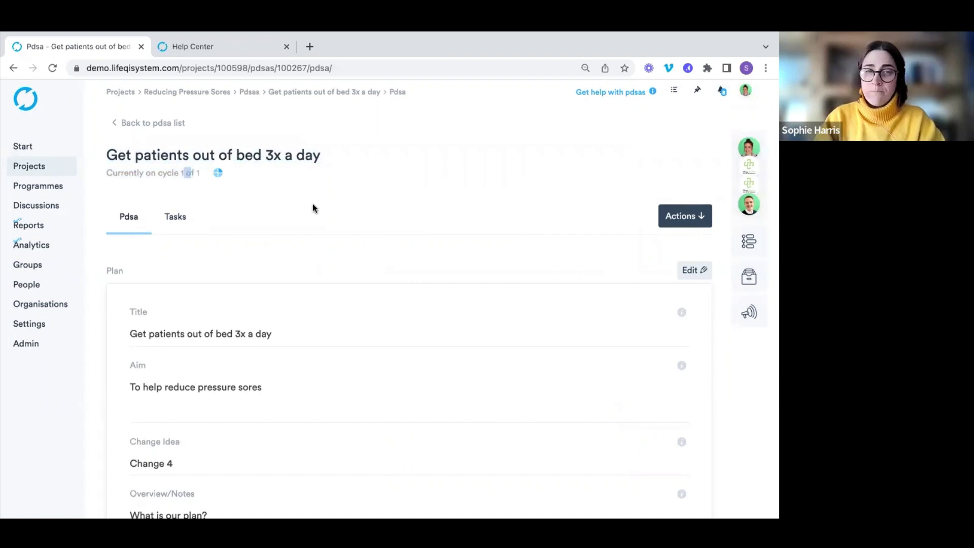
scroll(313, 203, "down", 1)
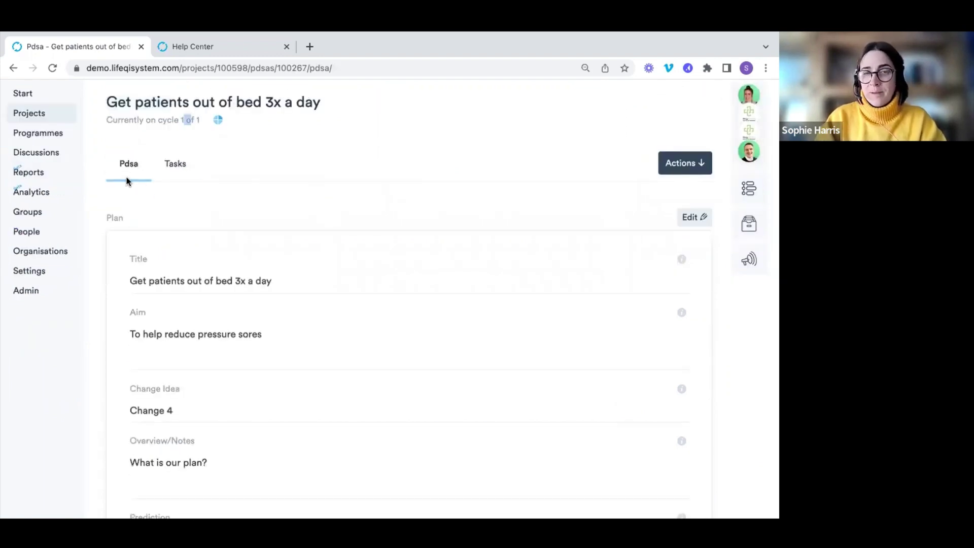
left_click(186, 176)
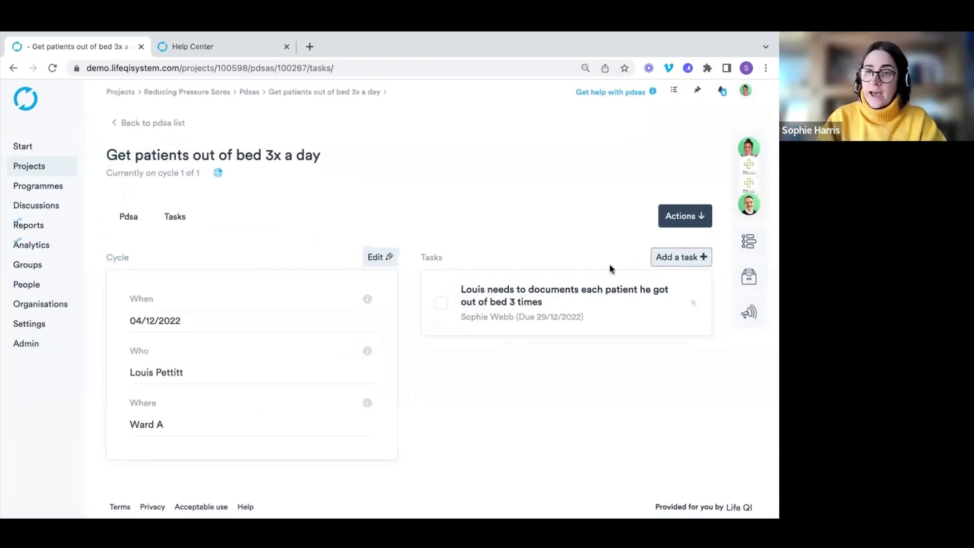
left_click(440, 304)
left_click(141, 129)
left_click(354, 300)
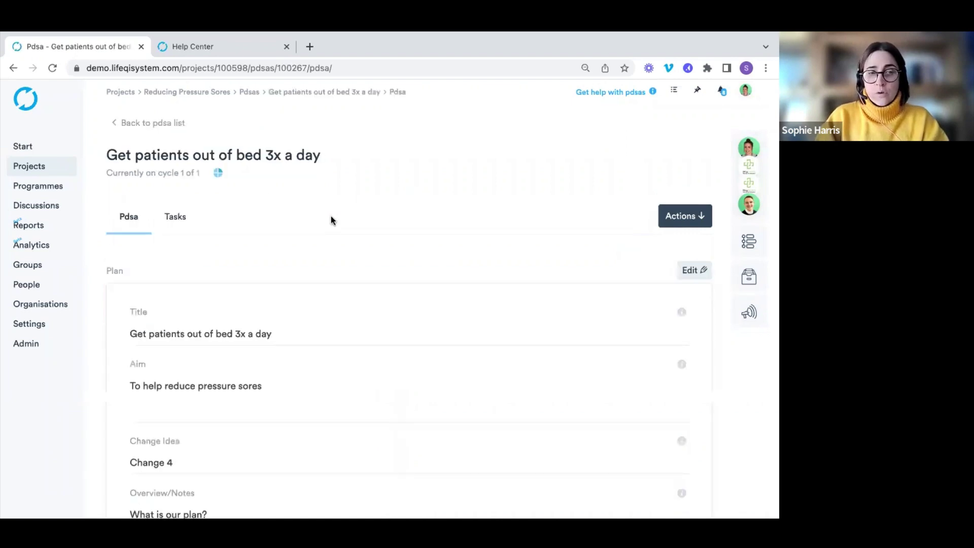
scroll(113, 213, "down", 1)
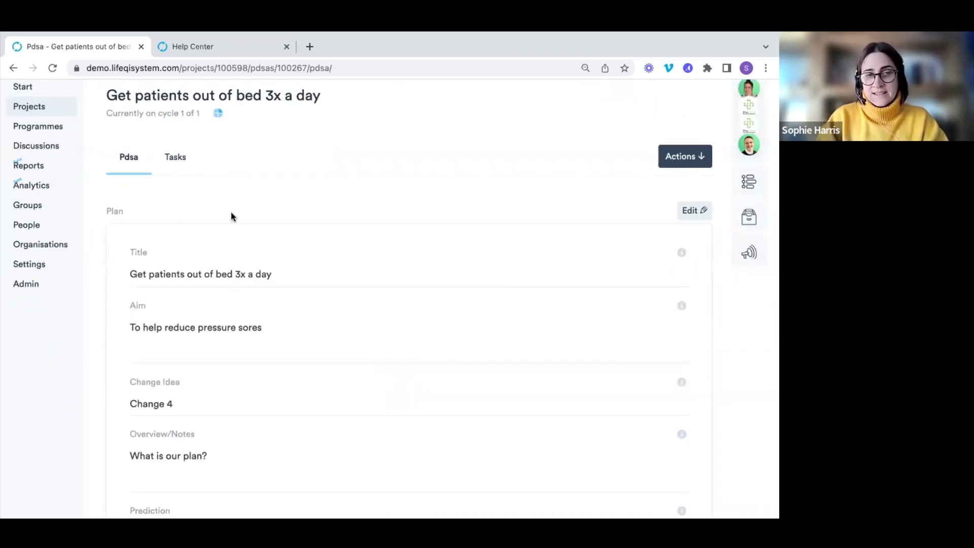
scroll(52, 207, "down", 1)
scroll(99, 205, "down", 2)
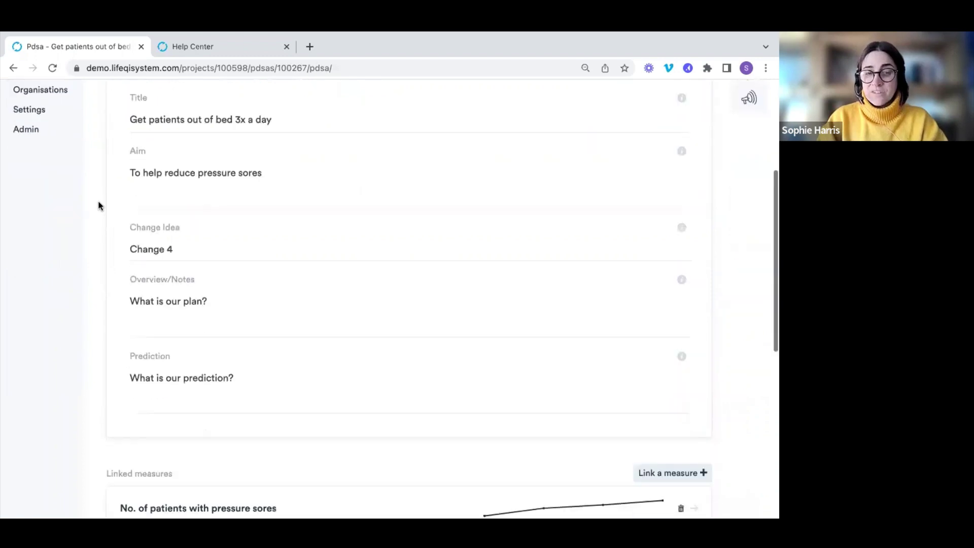
scroll(98, 205, "up", 1)
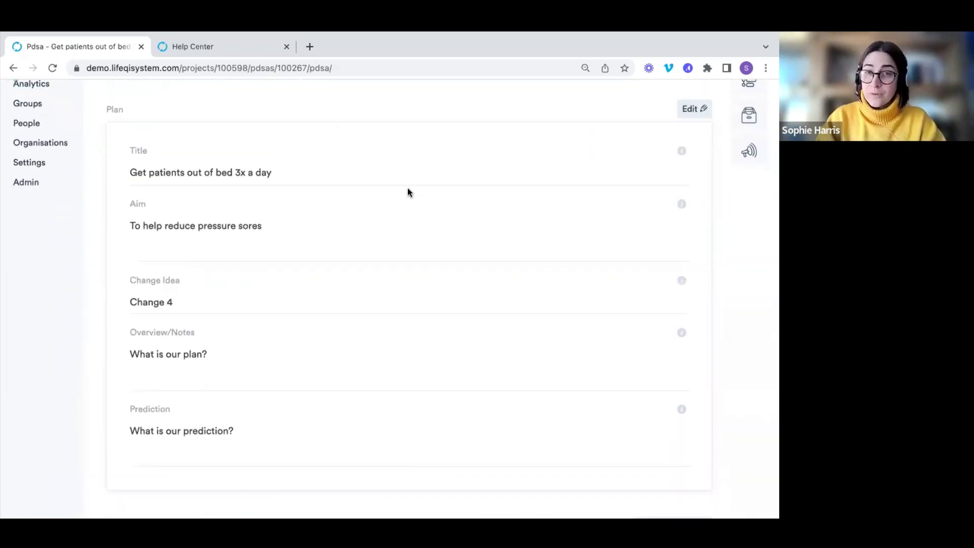
scroll(407, 188, "up", 1)
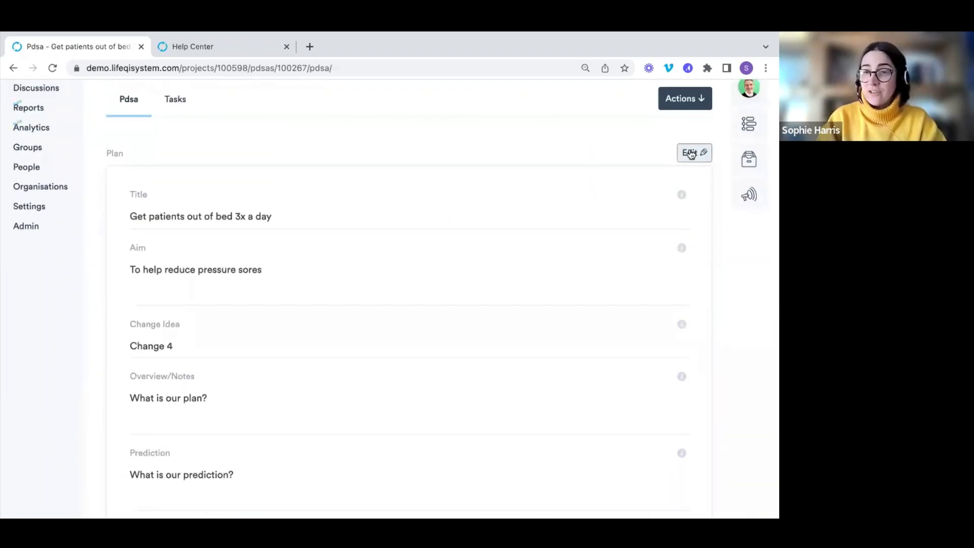
- Open the PDSA for editing and enter "What happened?" in its Do section
left_click(691, 153)
scroll(428, 203, "down", 3)
left_click(418, 205)
scroll(348, 245, "down", 5)
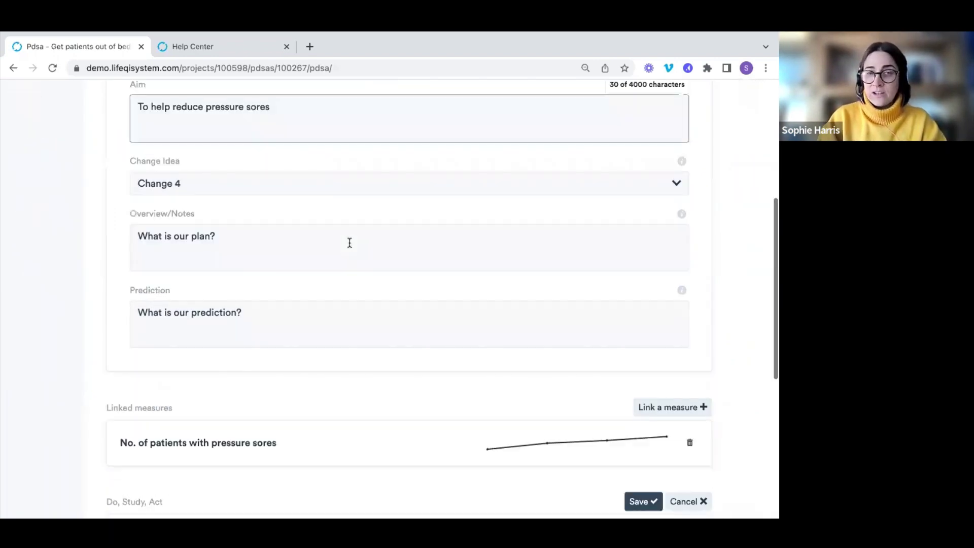
scroll(349, 242, "down", 7)
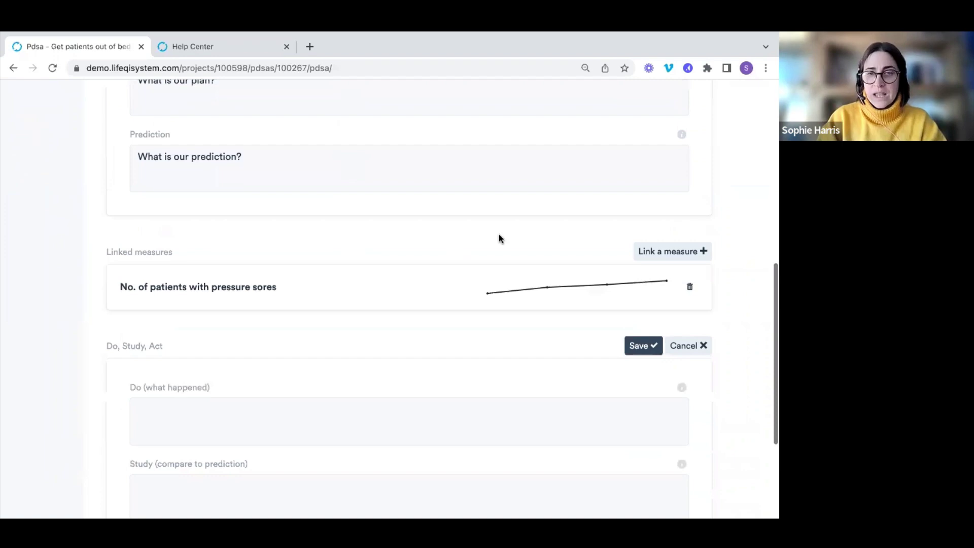
scroll(500, 239, "down", 3)
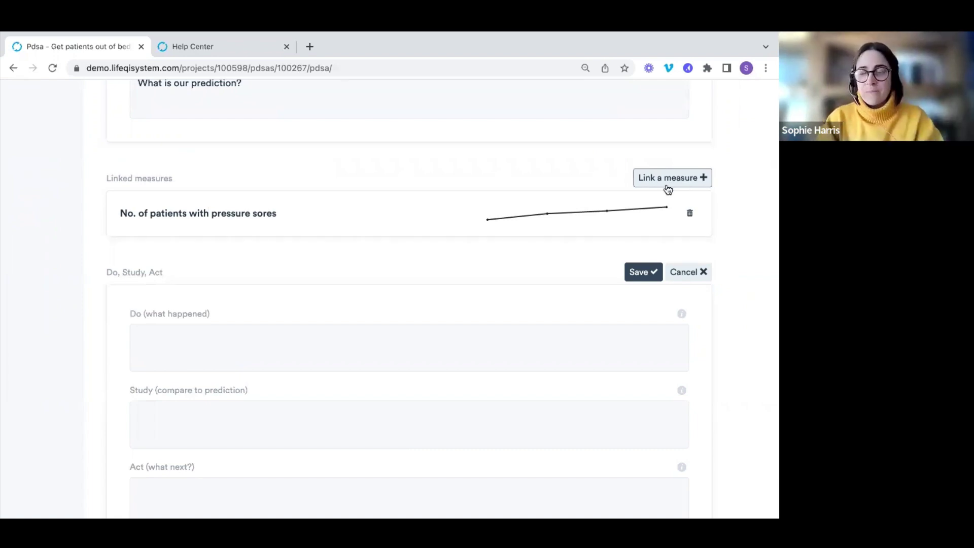
scroll(431, 244, "down", 3)
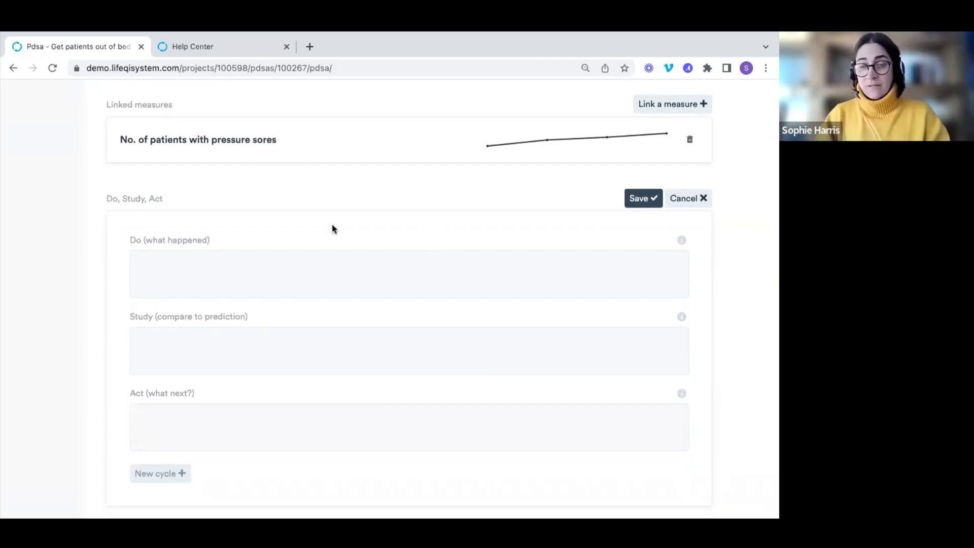
scroll(332, 225, "down", 1)
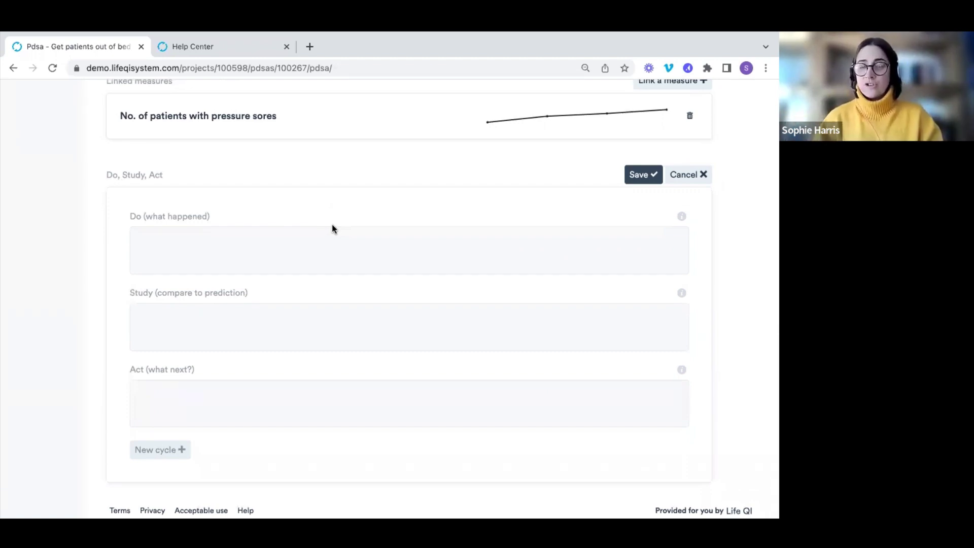
left_click(320, 247)
type("What happened?")
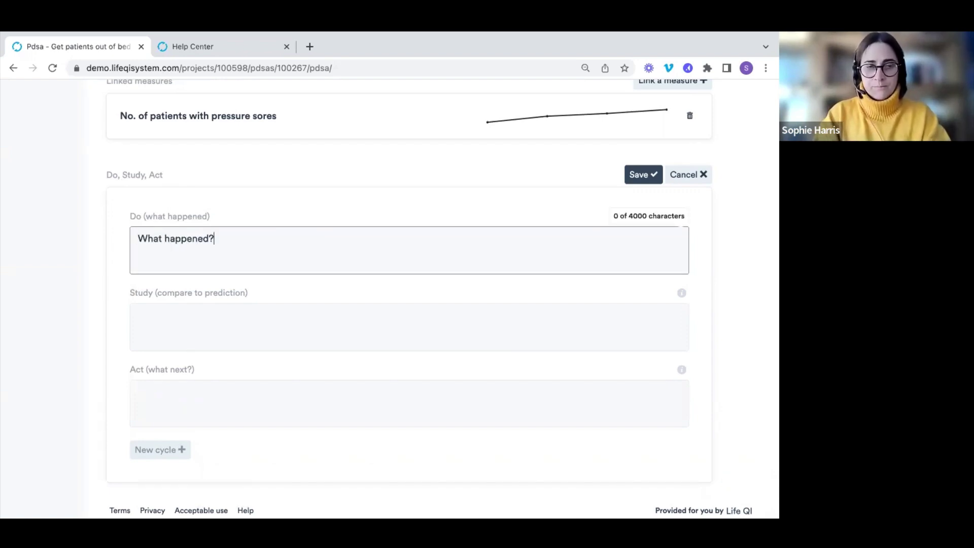
- Enter "How did it compare?" for Study and "What next?" for Act, and save the PDSA
left_click(292, 322)
type("How did ")
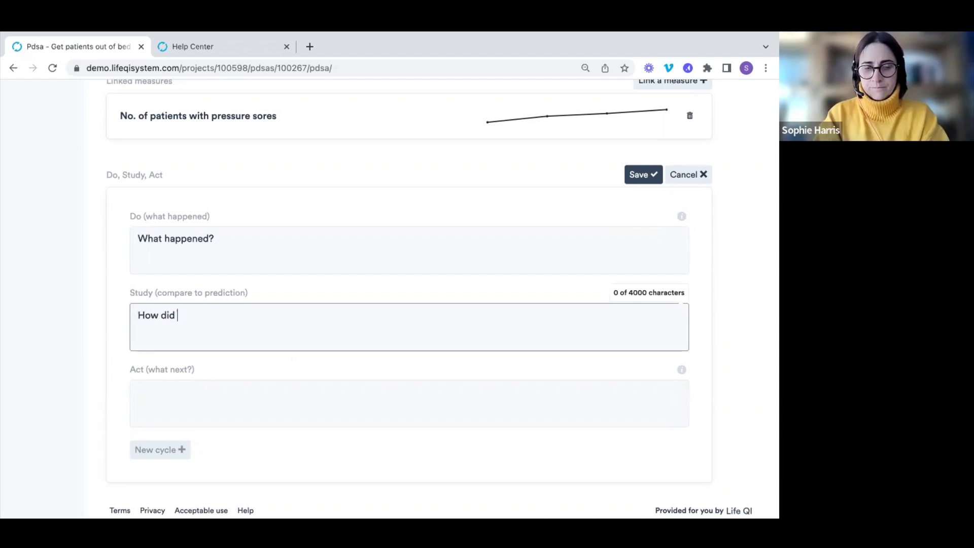
type("it compare?")
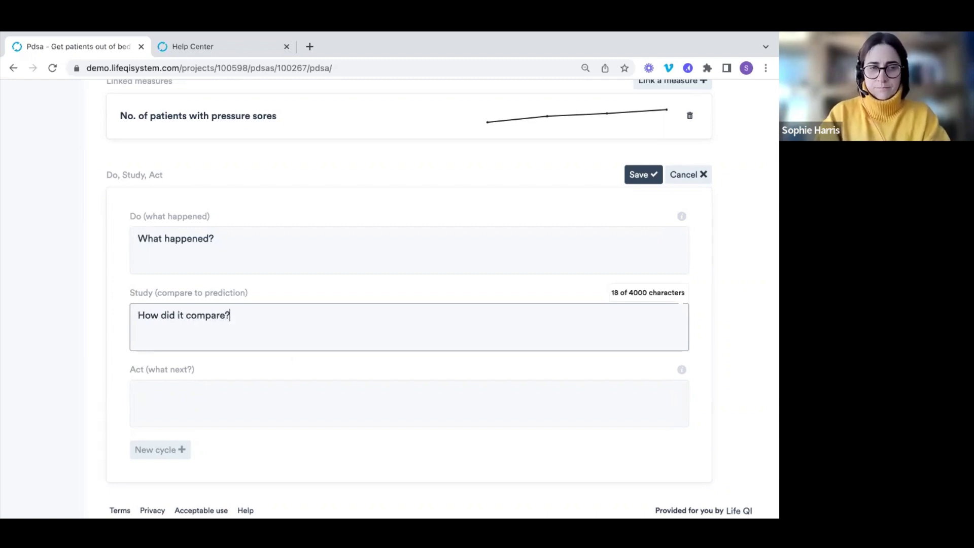
left_click(289, 381)
type("What next?")
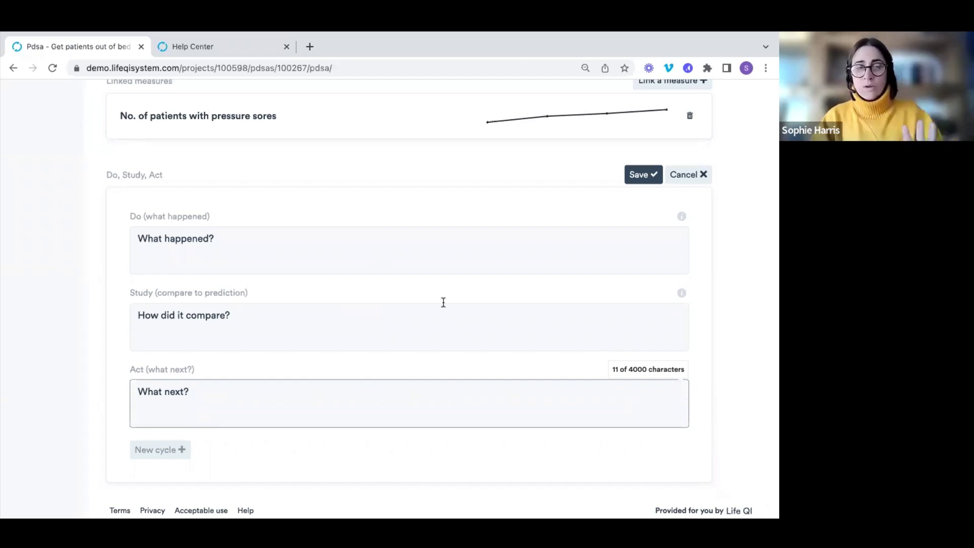
left_click(645, 177)
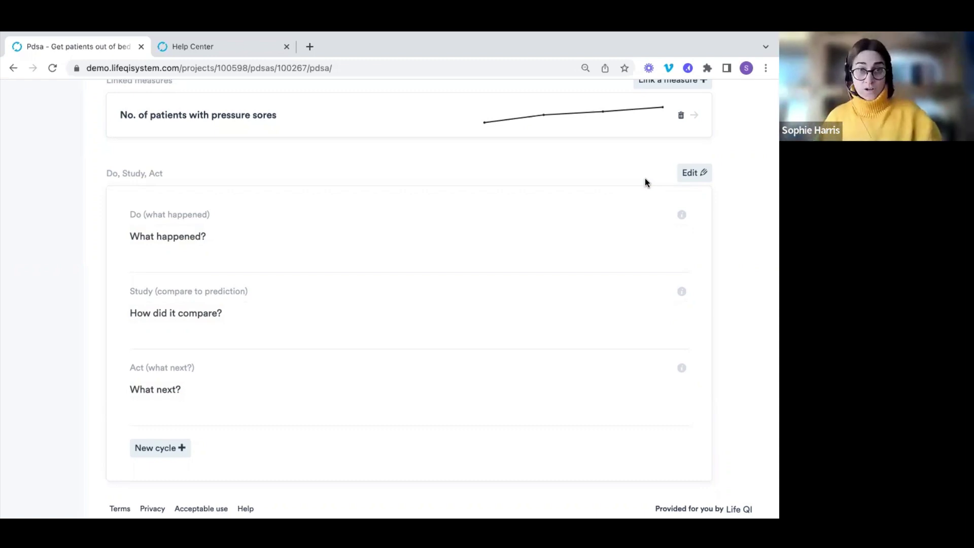
- Start a new cycle of this PDSA and title it "Get patients out of bed 4 x a day"
scroll(170, 378, "down", 1)
scroll(156, 446, "up", 1)
left_click(157, 447)
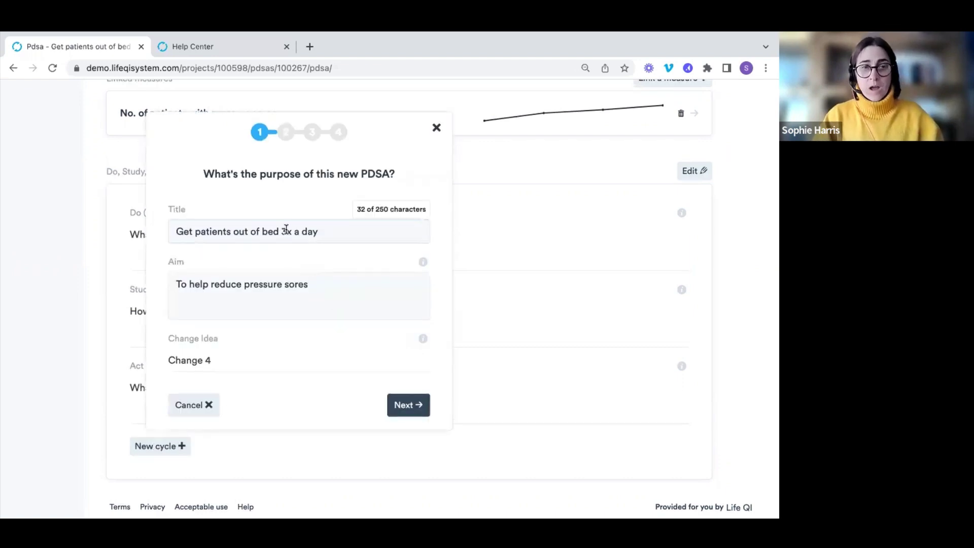
key("BackSpace")
type("4")
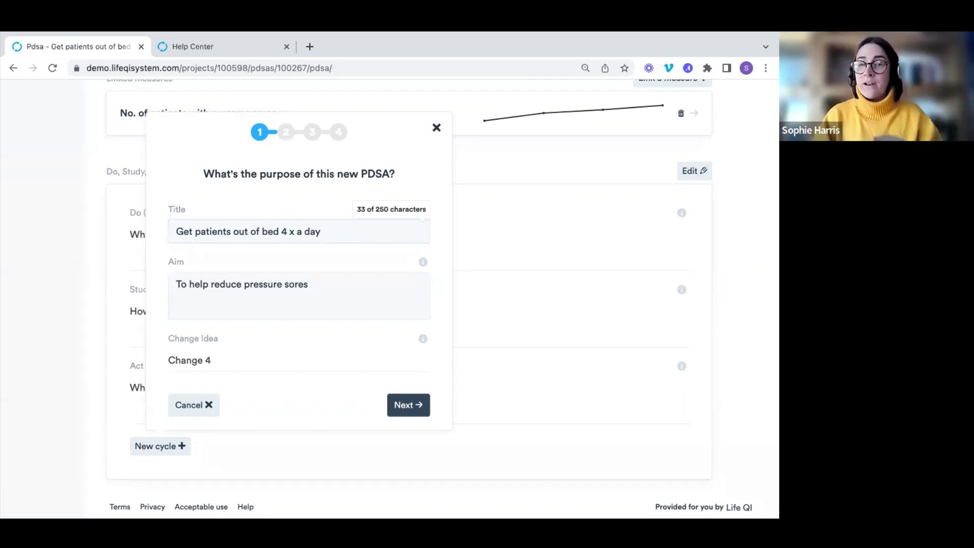
- Accept the prefilled responsibility, plan, prediction and linked measure for the new cycle, and create it
left_click(413, 404)
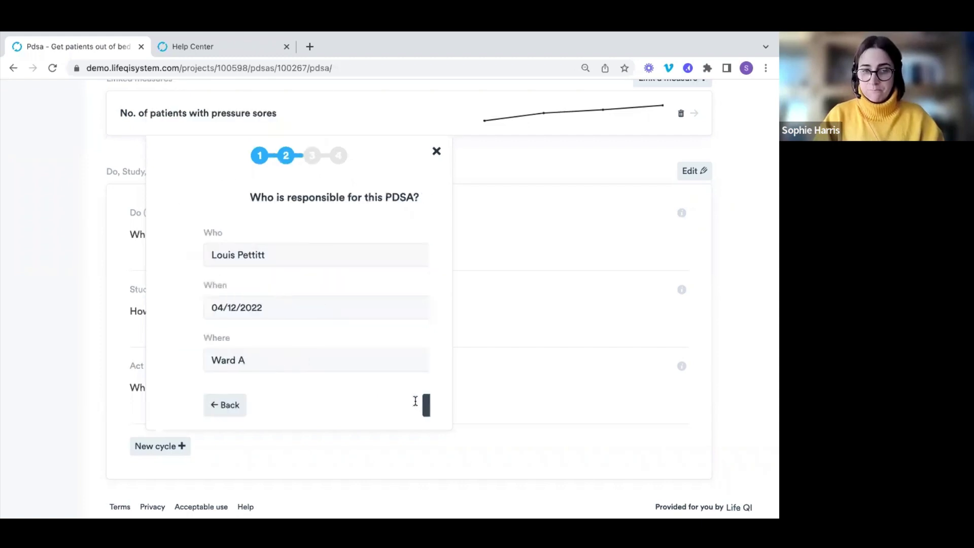
left_click(190, 406)
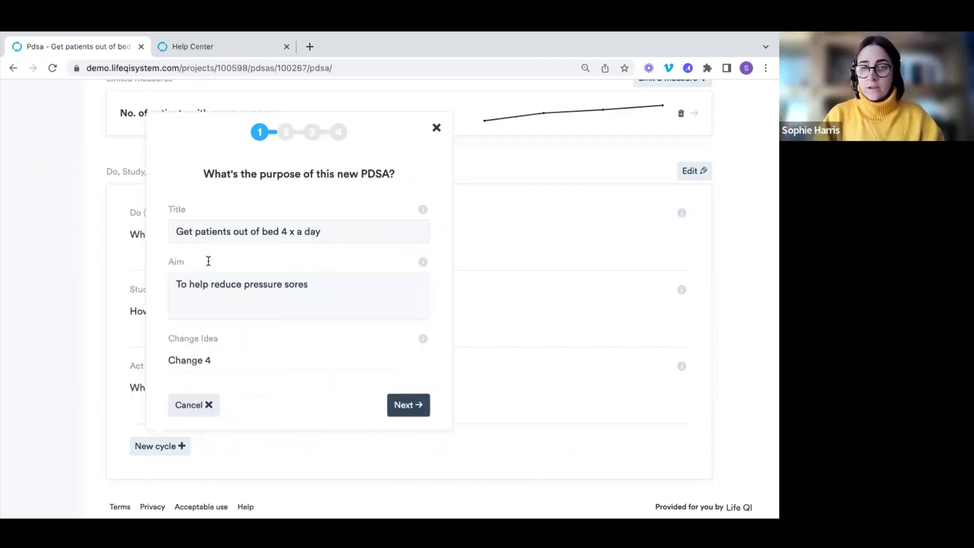
left_click(404, 402)
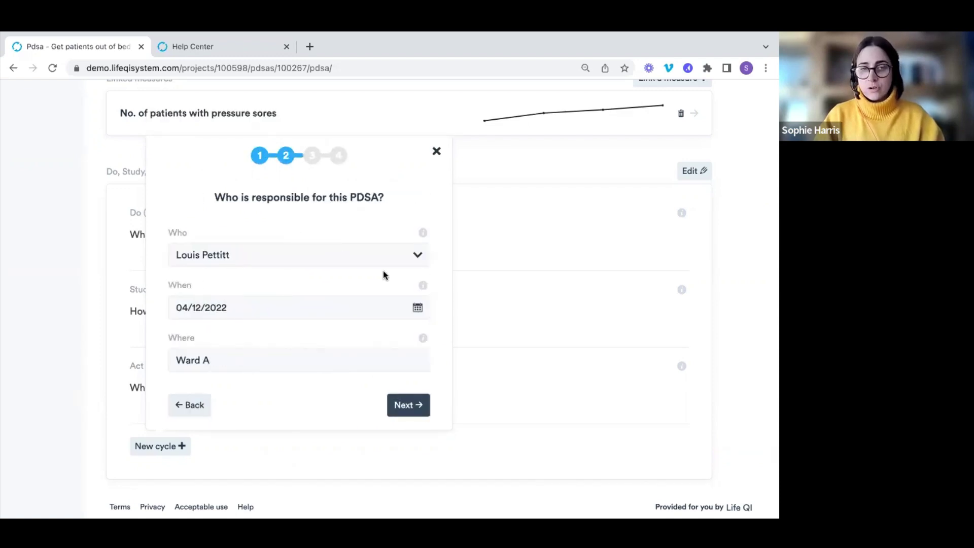
left_click(410, 407)
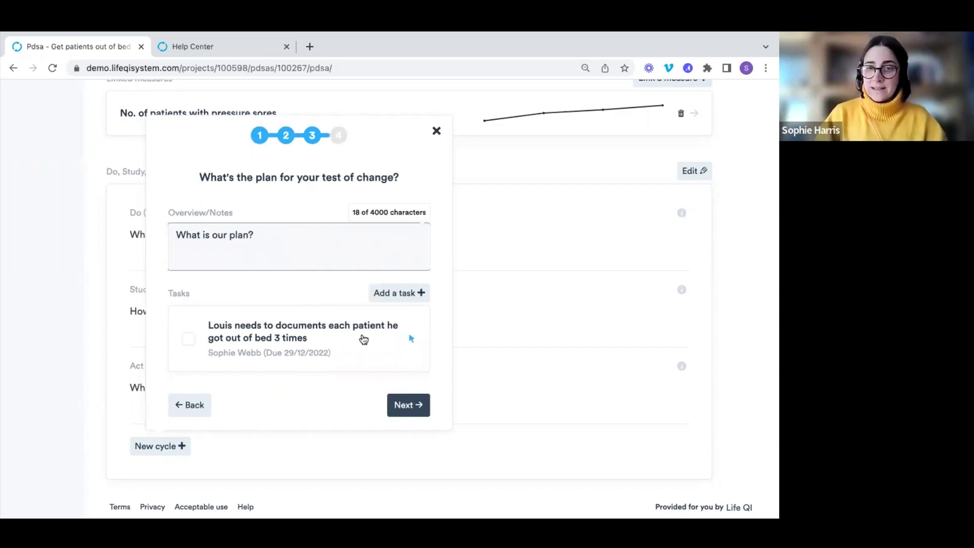
left_click(405, 407)
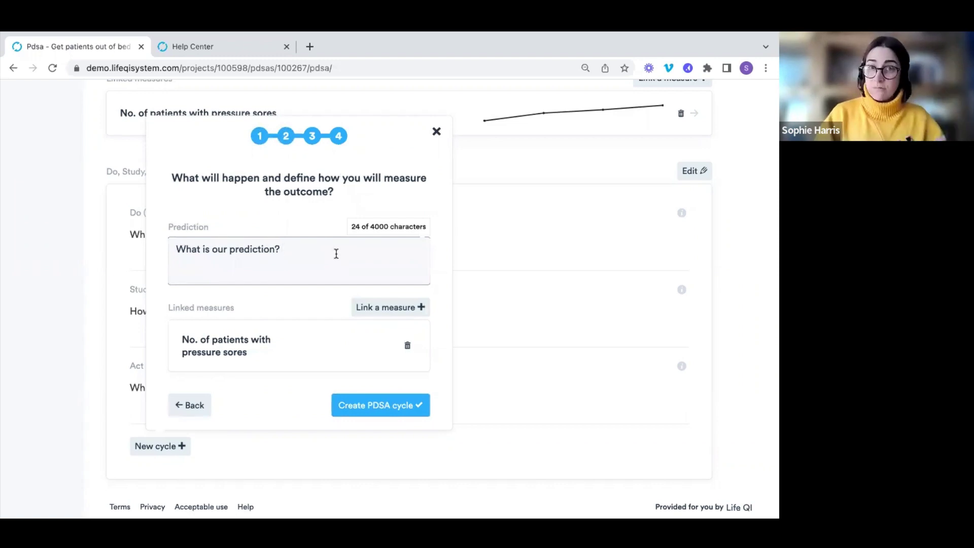
left_click(355, 405)
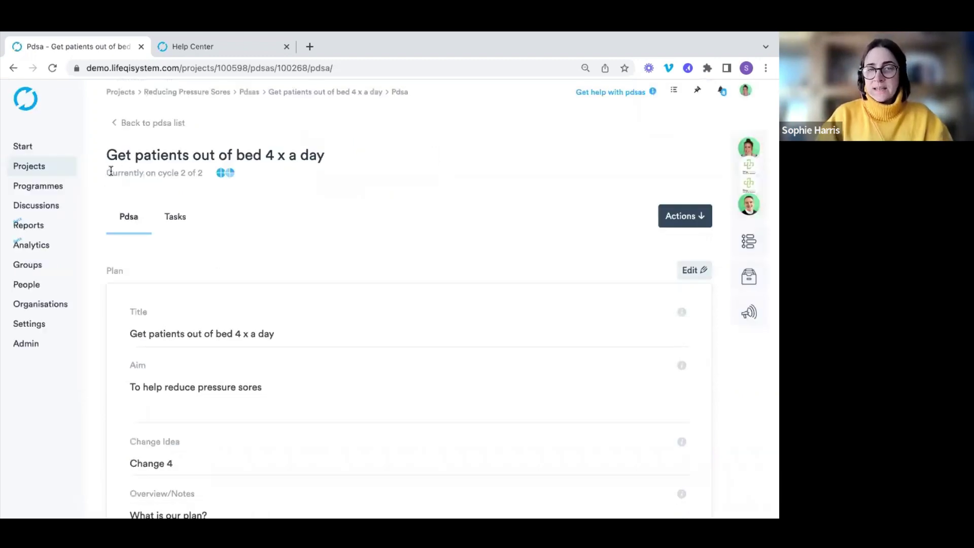
- Check the current cycle number, and open the PDSA's first cycle, "Get patients out of bed 3x a day", from its previous cycles
left_click_drag(105, 172, 200, 177)
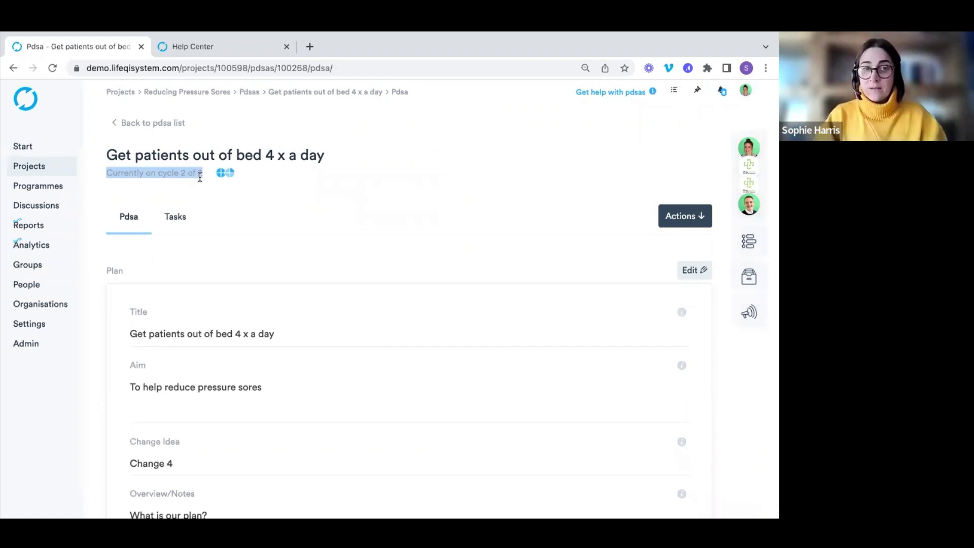
left_click(696, 216)
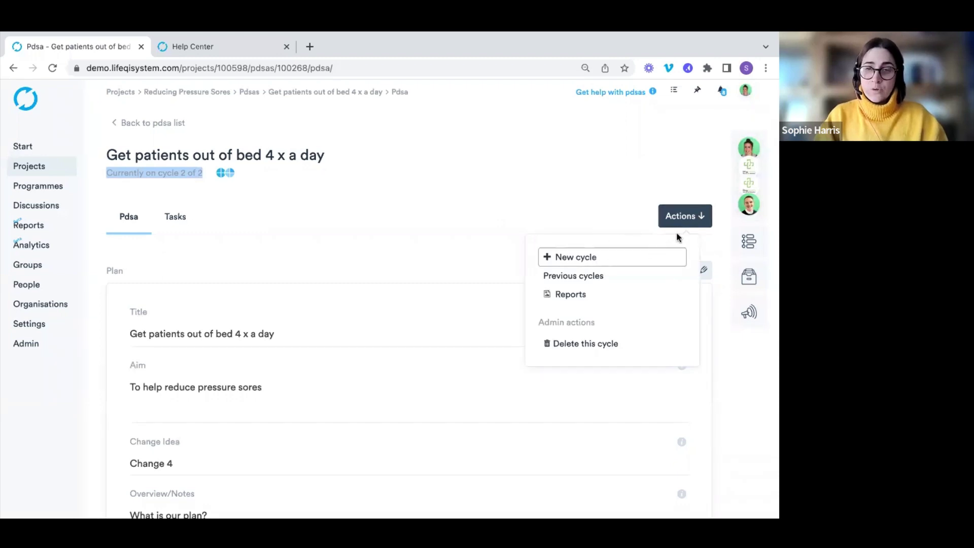
left_click(594, 276)
left_click(397, 339)
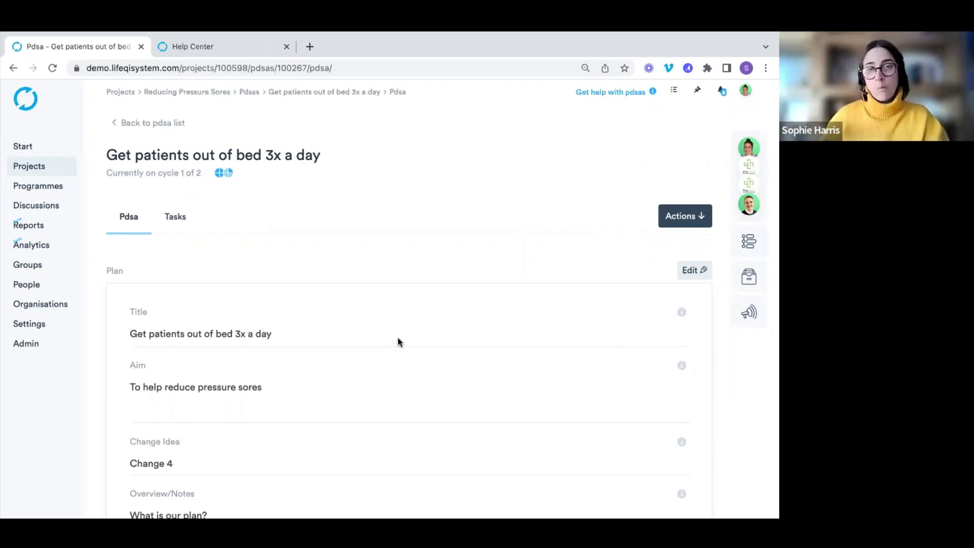
- Return to the project's PDSA list and view the general overview of the Reducing Pressure Sores project
left_click(163, 129)
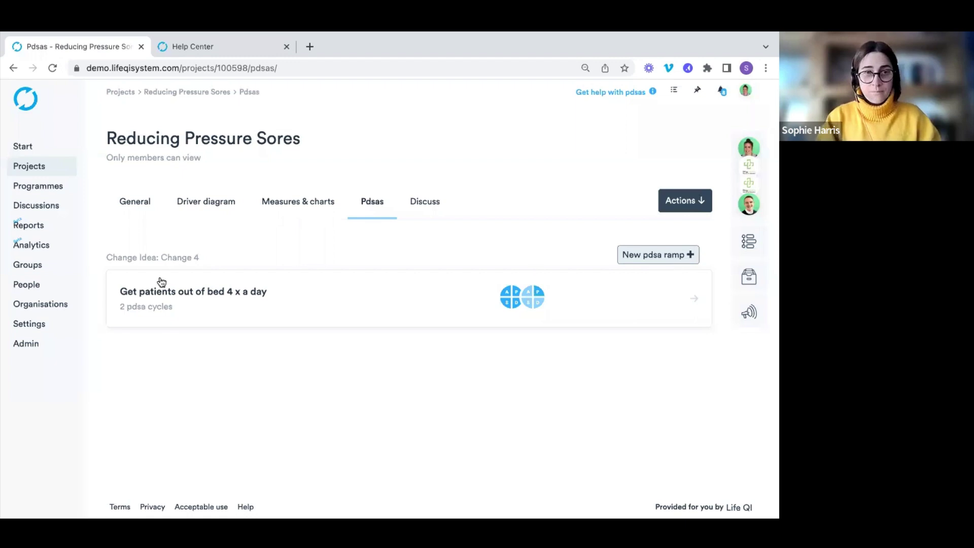
left_click(136, 203)
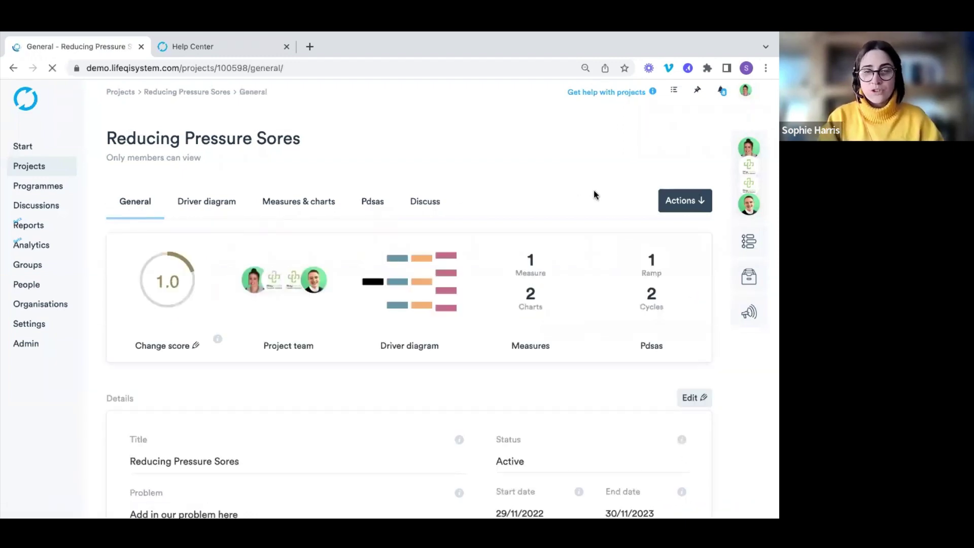
scroll(595, 193, "down", 1)
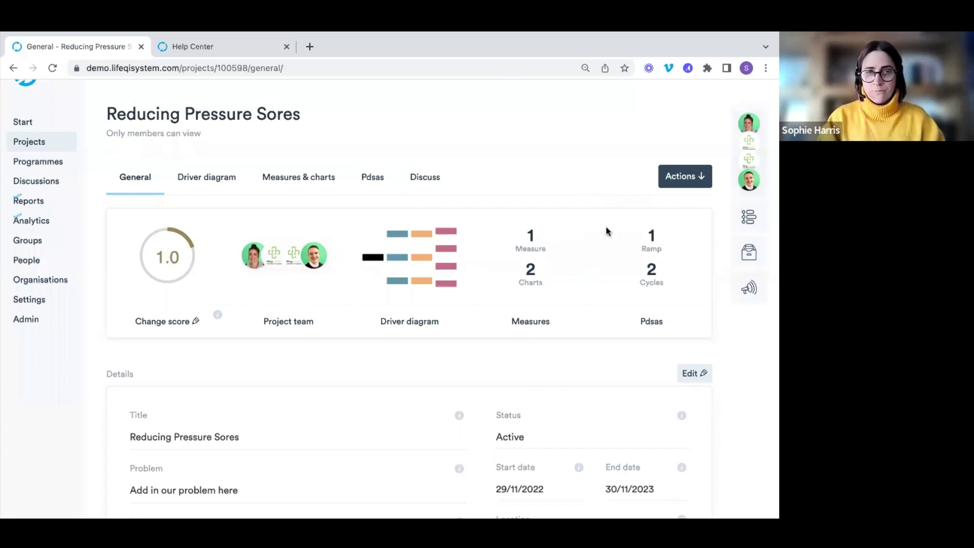
scroll(606, 227, "up", 1)
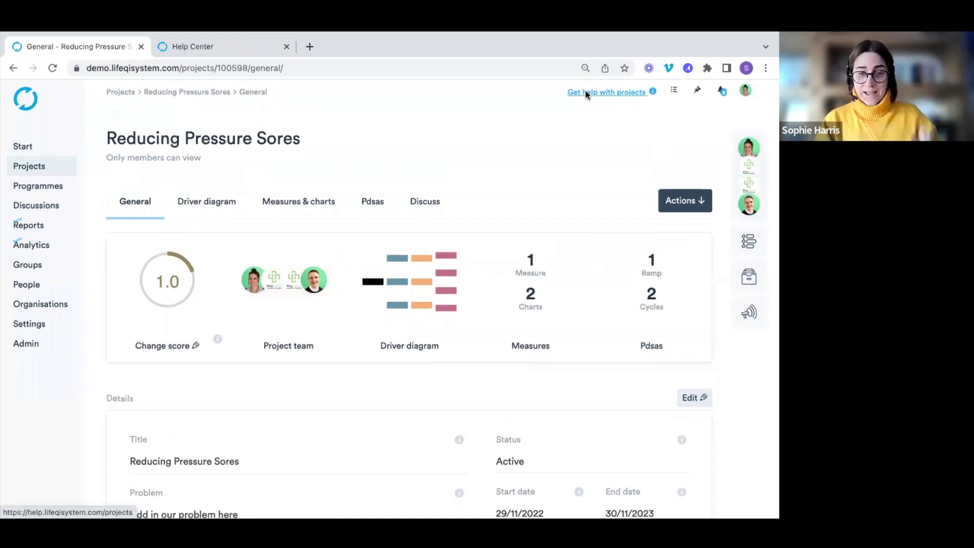
- Open the Help Center's Projects page and browse its articles on creating and managing projects
left_click(603, 92)
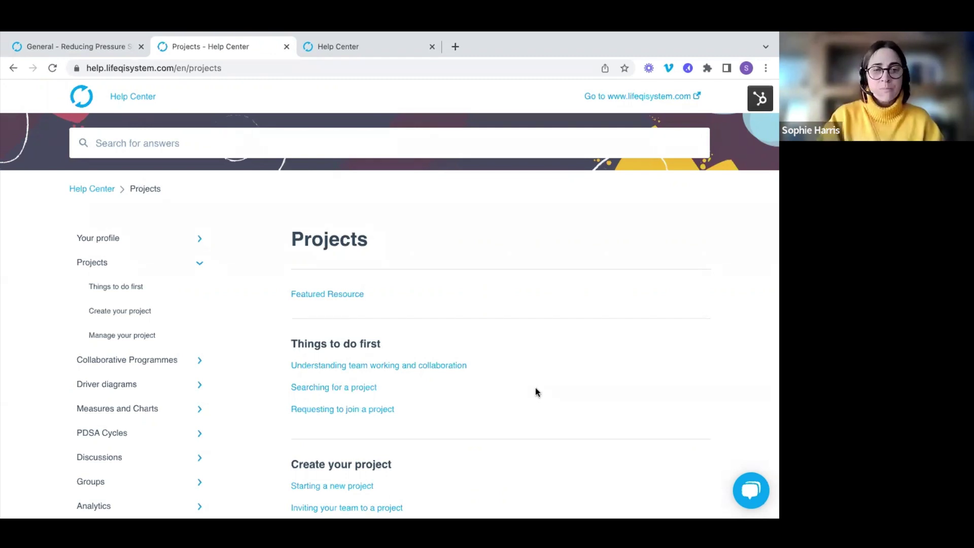
scroll(535, 387, "down", 3)
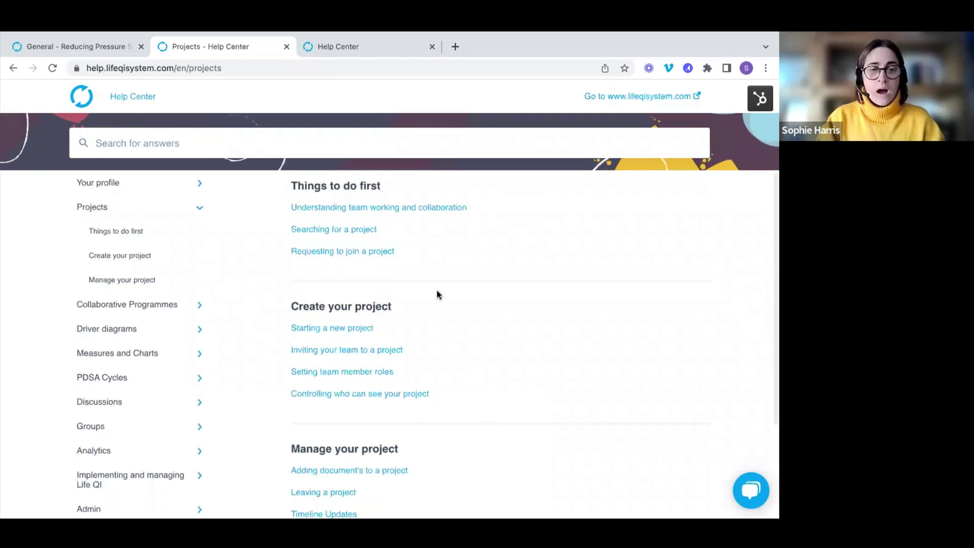
- Open the "Starting a new project" help article and read through its step-by-step instructions
scroll(439, 294, "down", 1)
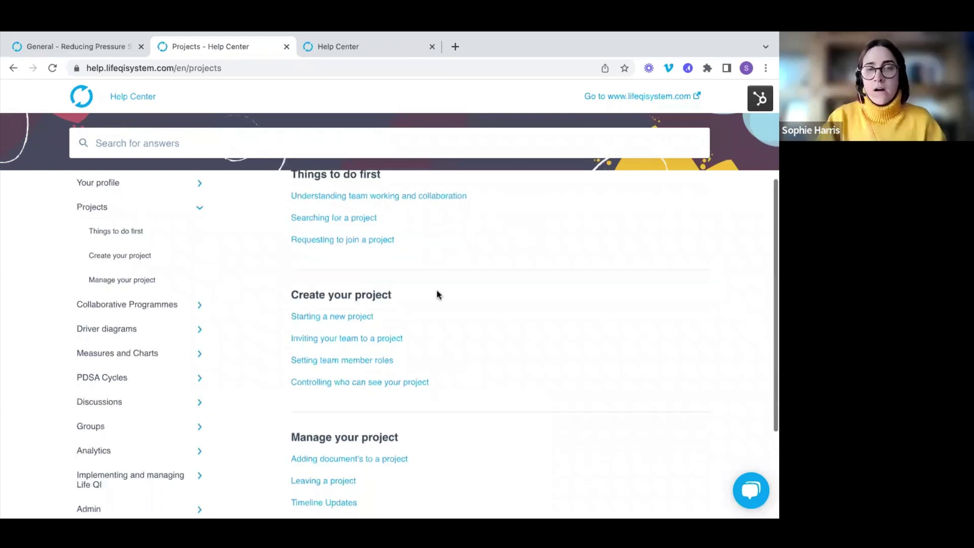
left_click(320, 320)
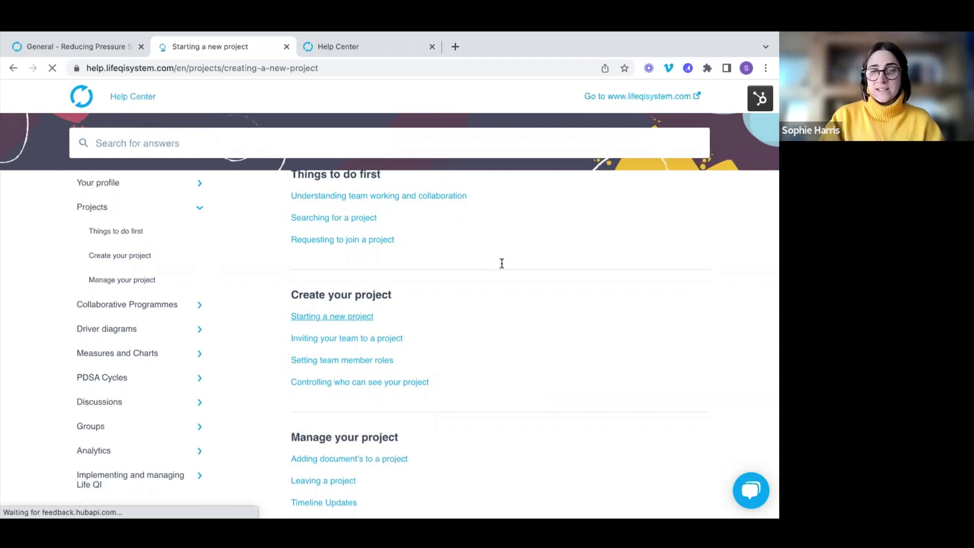
scroll(348, 343, "down", 3)
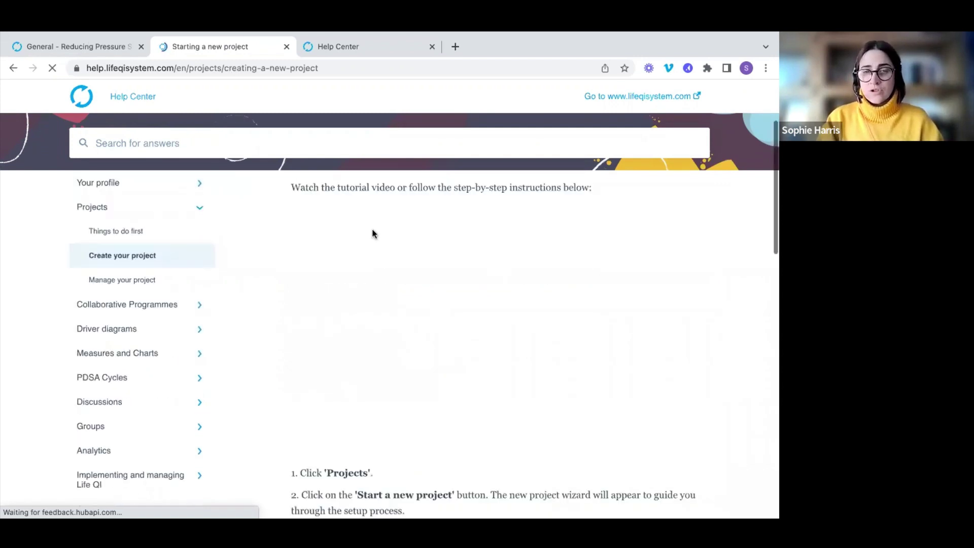
scroll(373, 233, "down", 3)
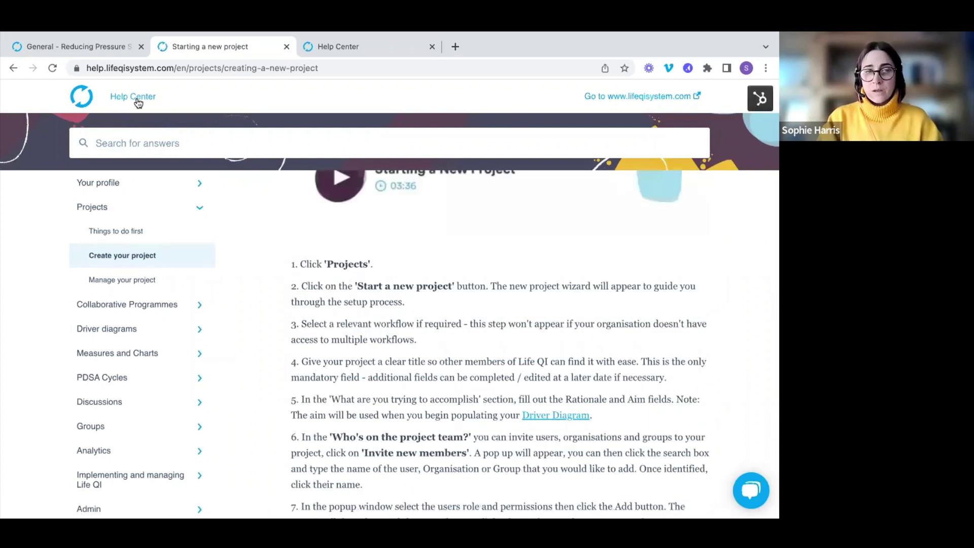
- Return to the Help Center home page, open the support chat bot's options, and go back to the Reducing Pressure Sores project
left_click(135, 99)
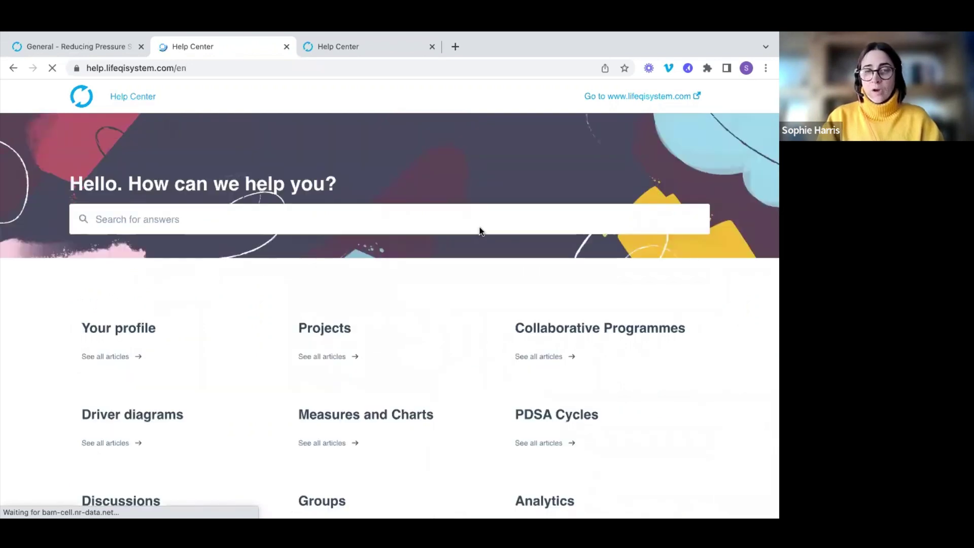
scroll(481, 231, "down", 3)
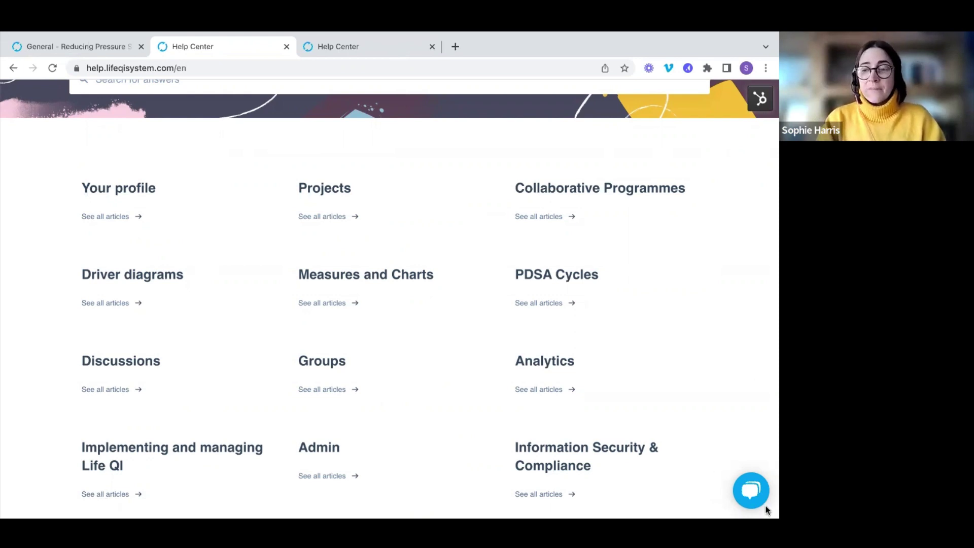
left_click(755, 495)
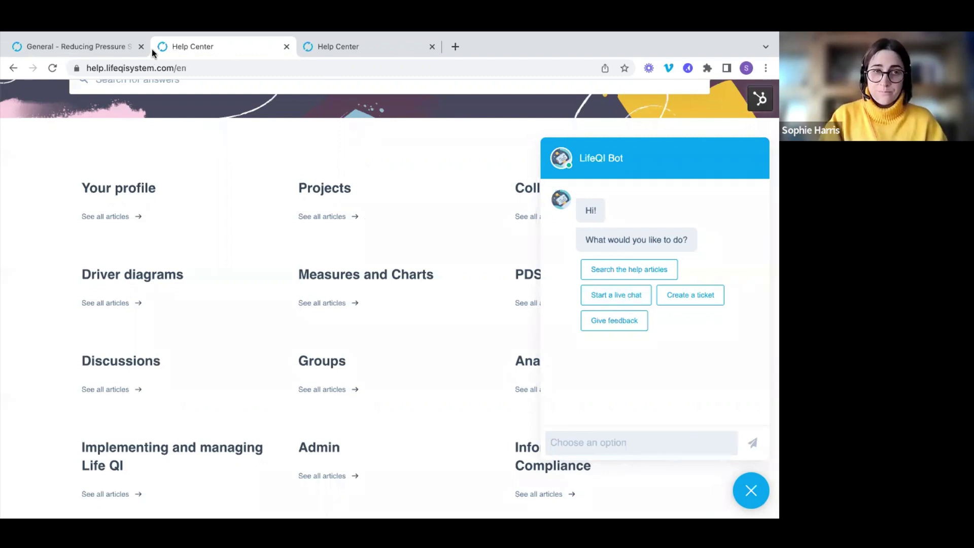
left_click(113, 46)
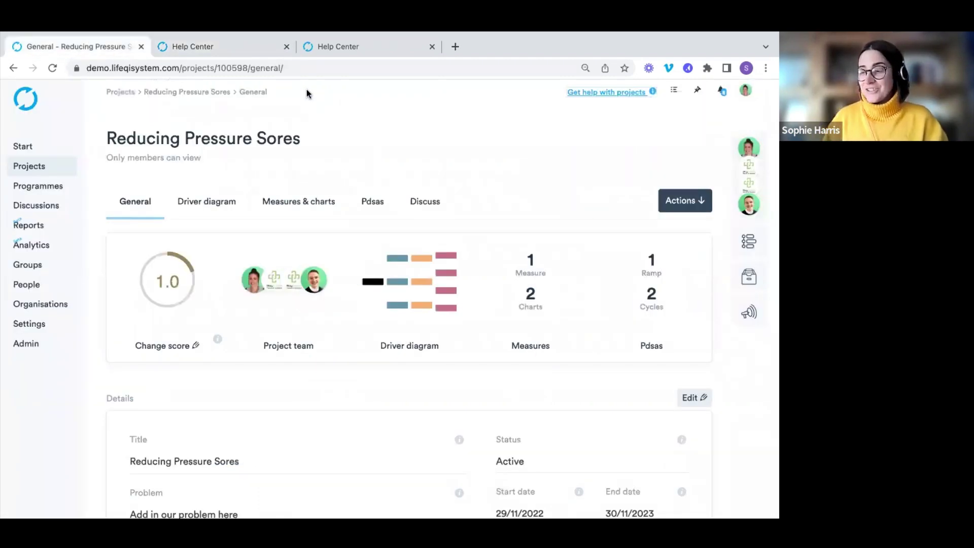